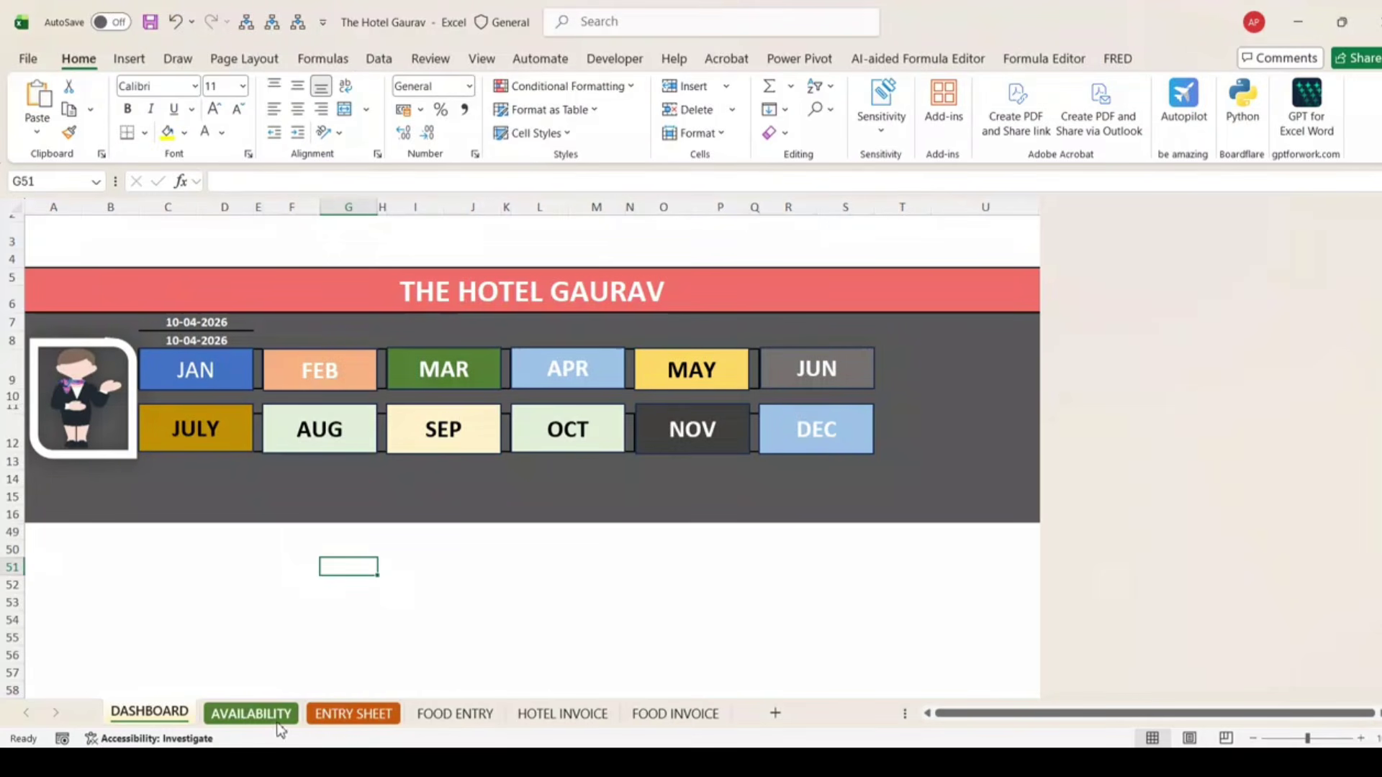
Step: Examine the April room grid on the AVAILABILITY sheet, including its day headers and booking marks, and return to the DASHBOARD sheet
left_click(252, 715)
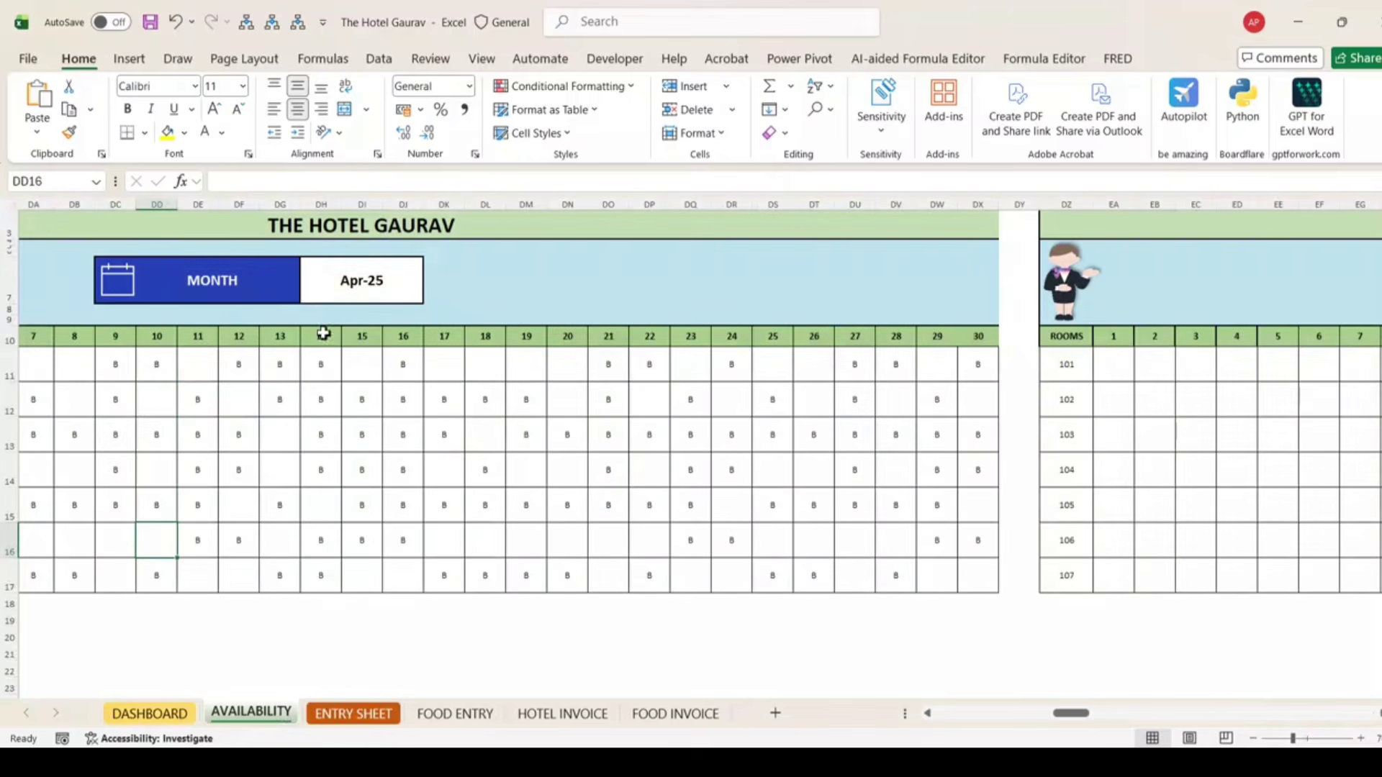
left_click_drag(1069, 714, 1045, 720)
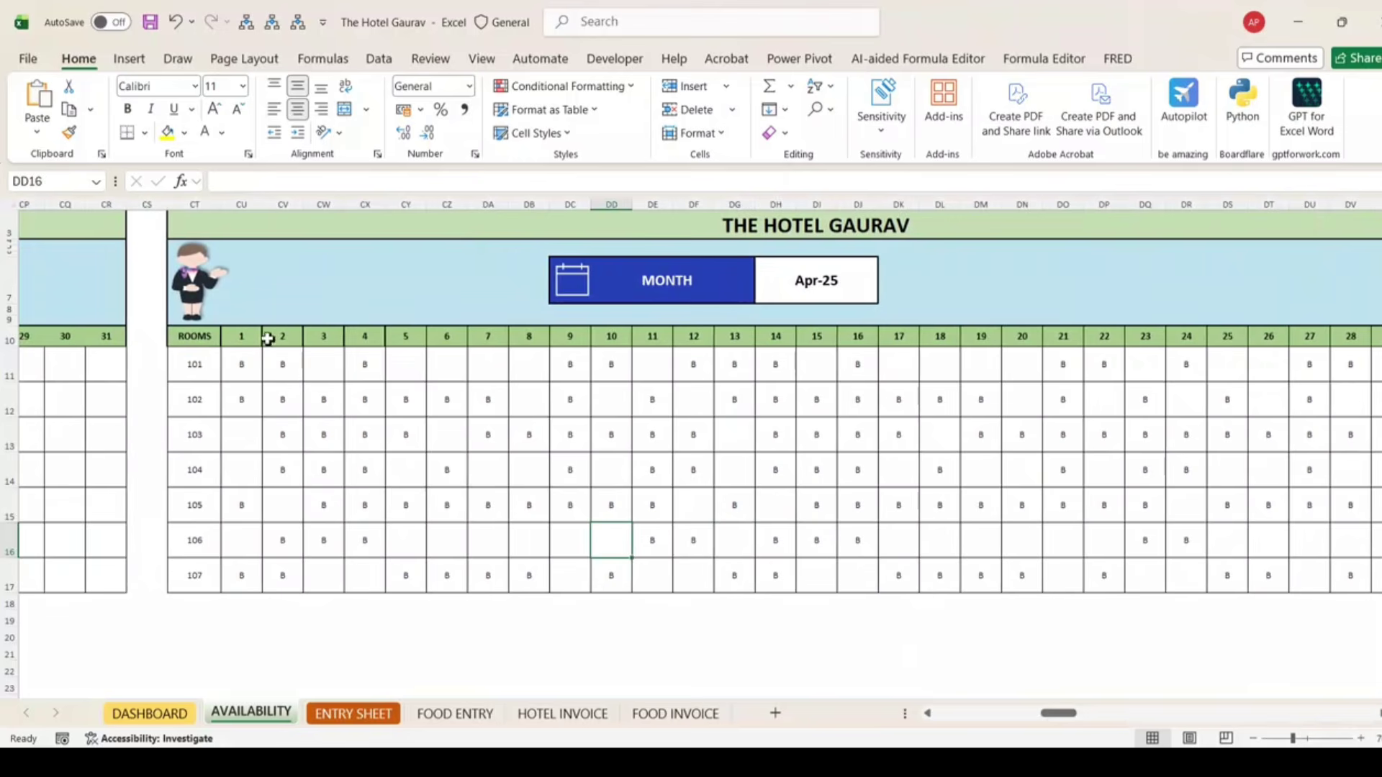
left_click(560, 363)
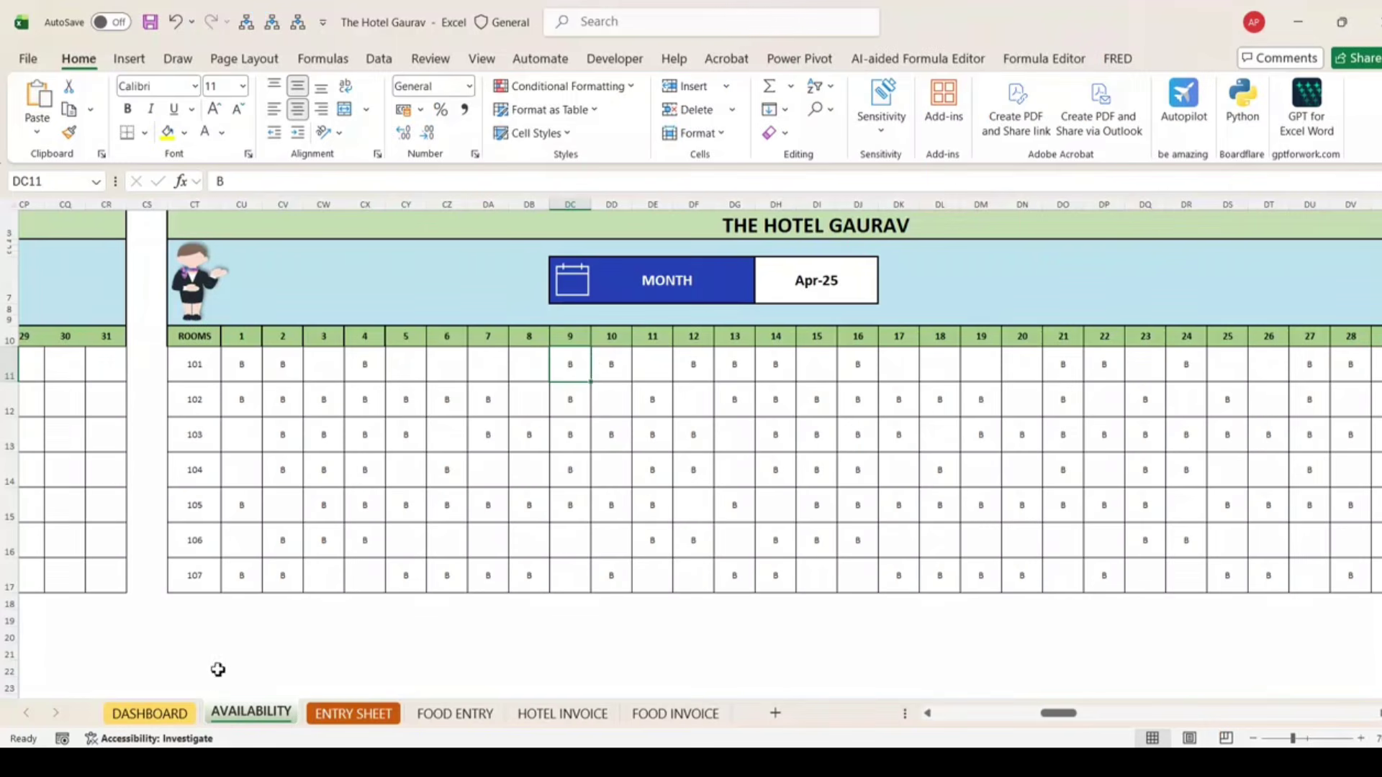
left_click(179, 716)
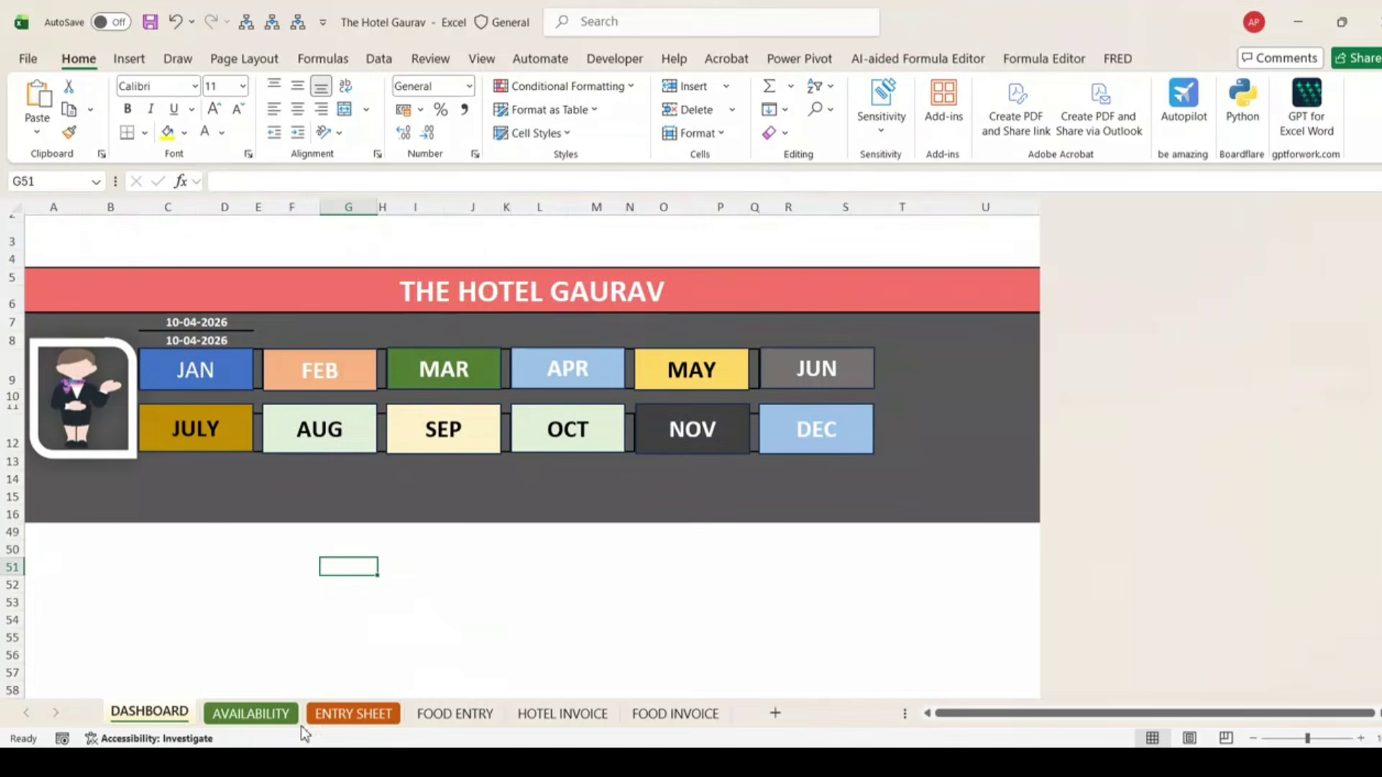
left_click(277, 714)
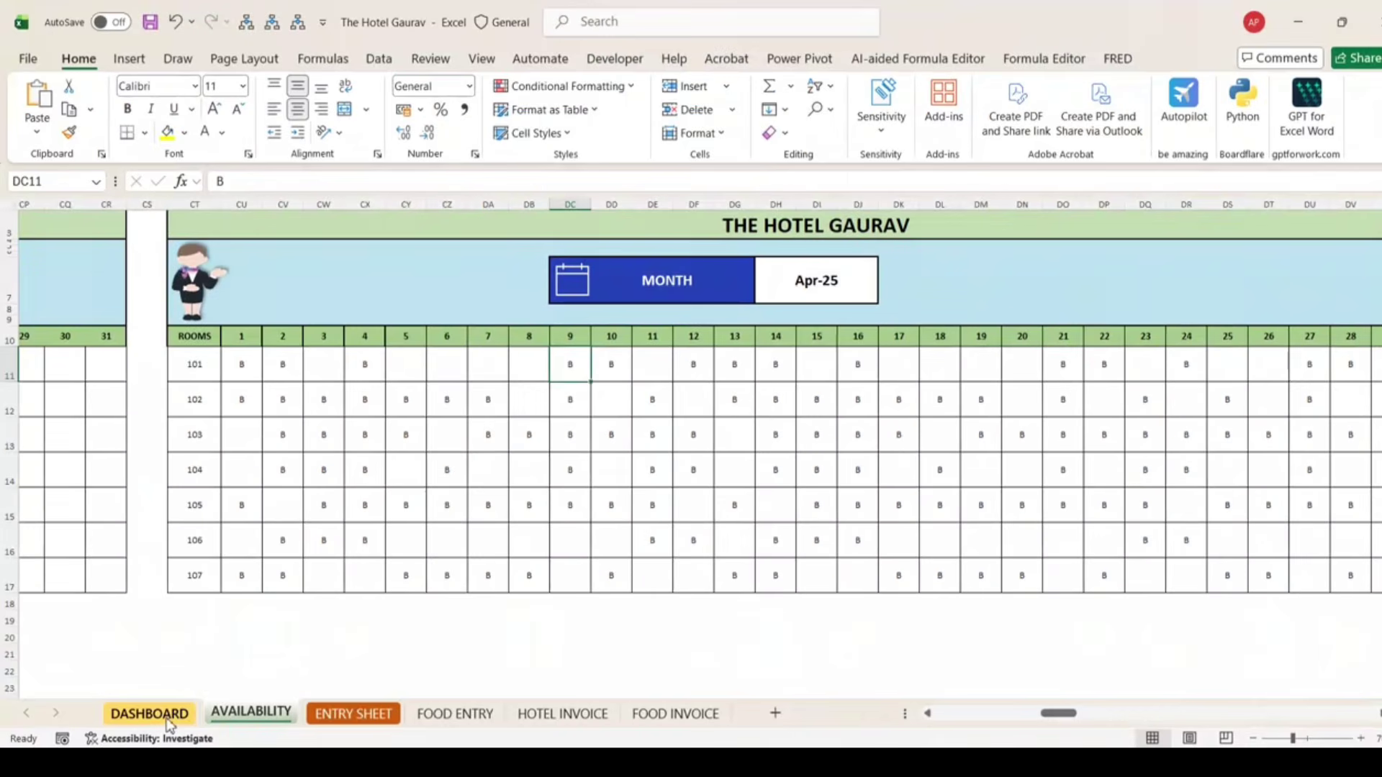
left_click(151, 713)
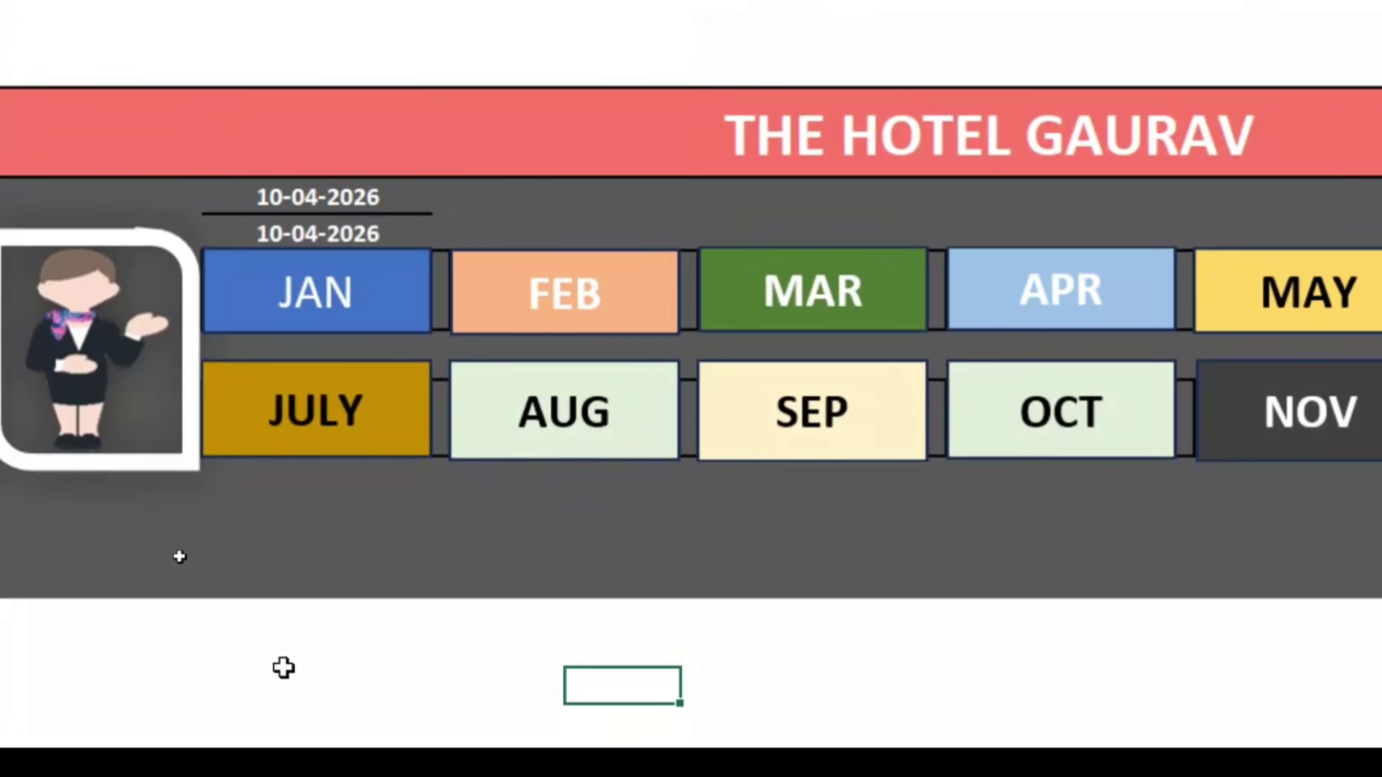
Step: Start an IF formula in DASHBOARD cell C50 with the first condition (C8-C7=0)
left_click(282, 651)
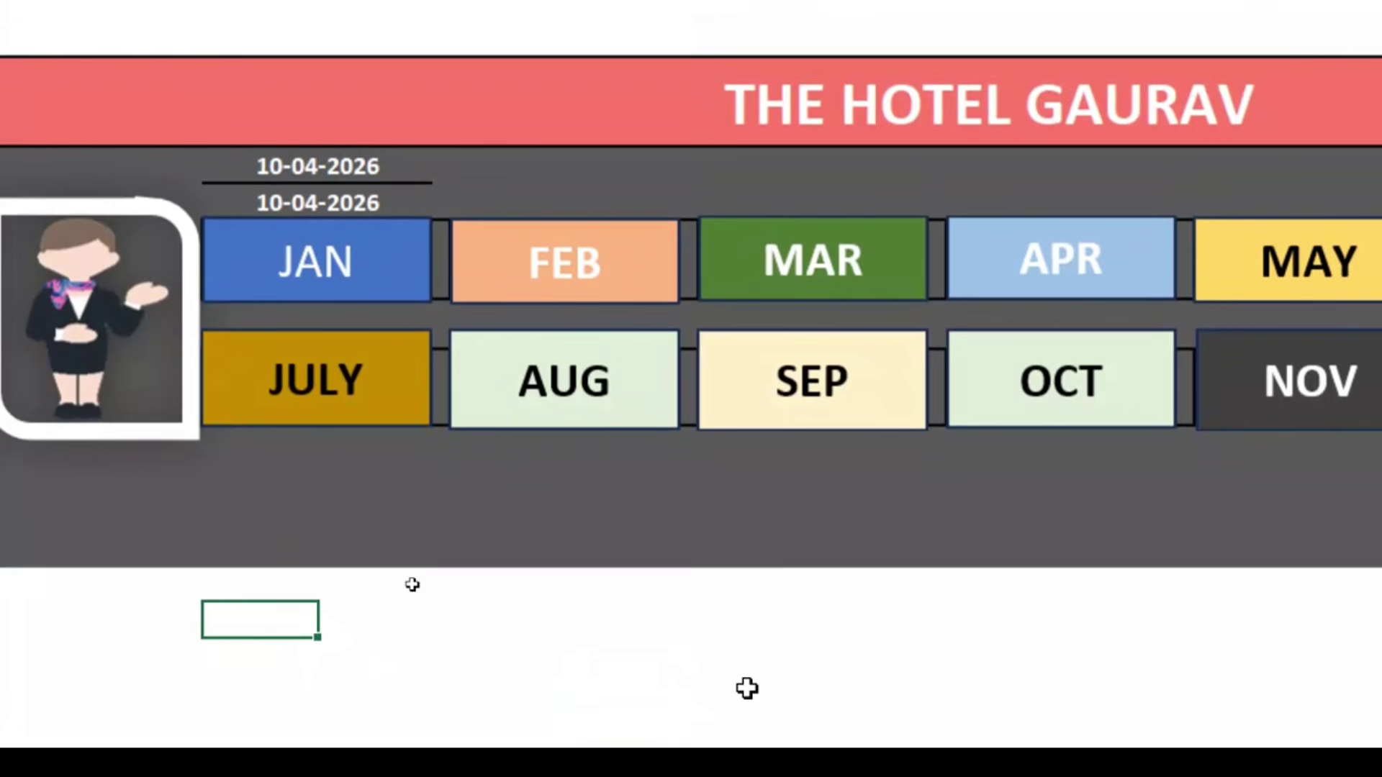
type("=i")
key("Tab")
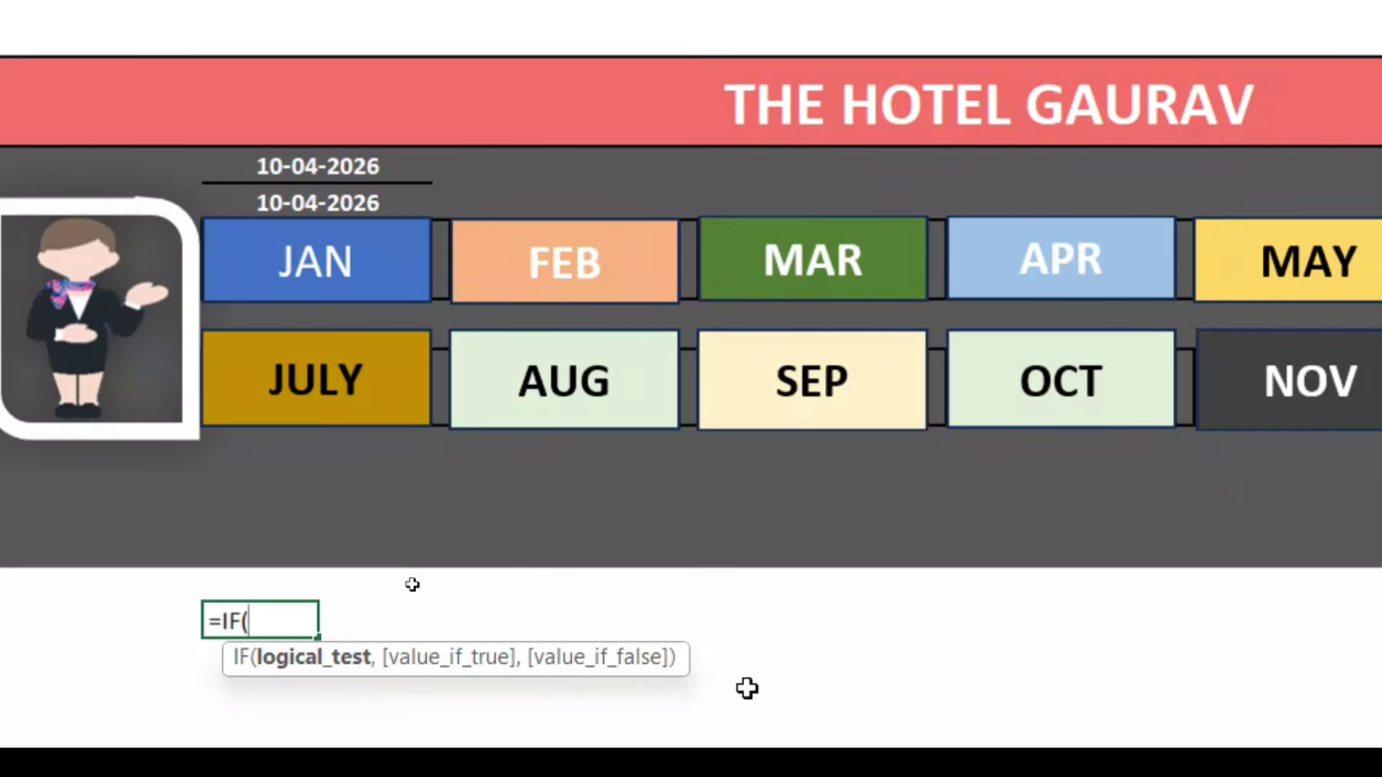
type("(")
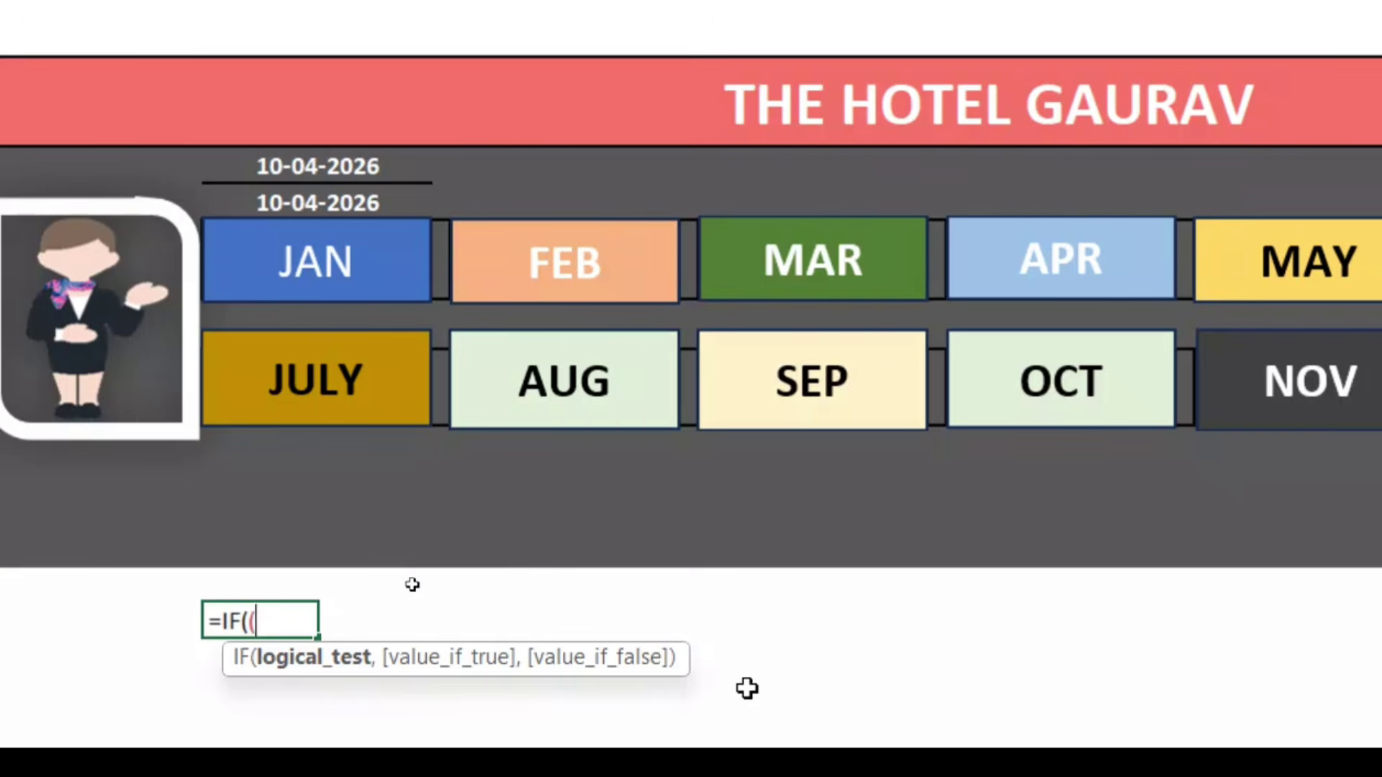
left_click(325, 201)
type("-")
left_click(350, 162)
type("=0")
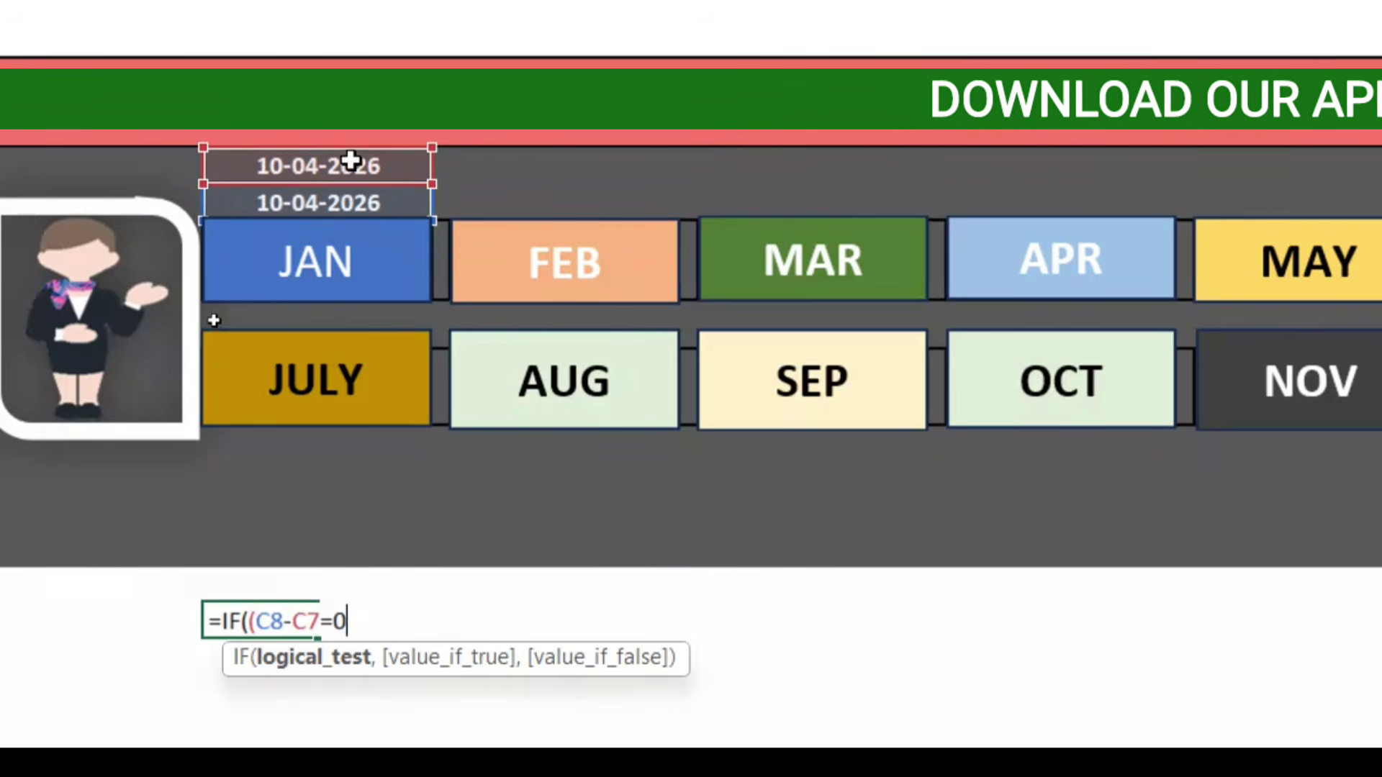
type(")")
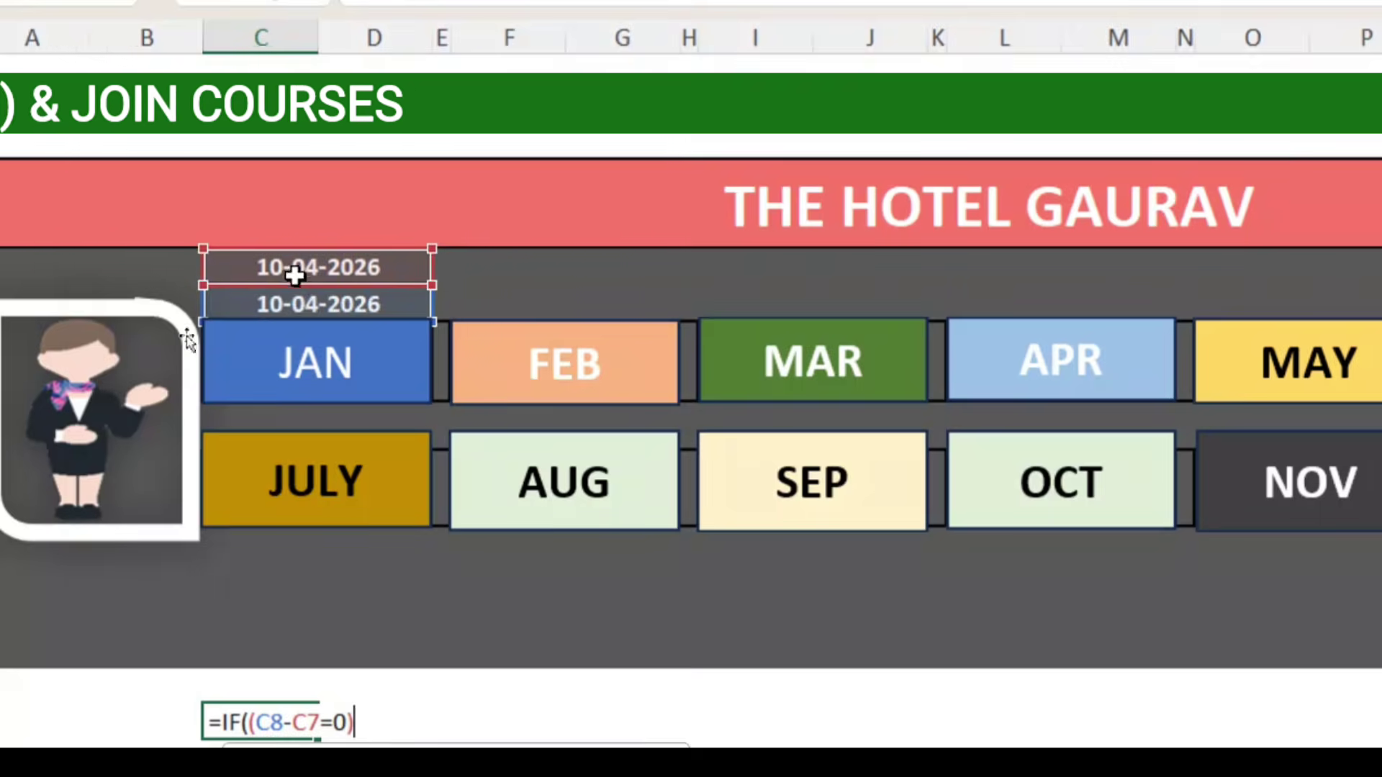
Step: Multiply the first condition by a second one, (DAY(C7)=AVAILABILITY!CU10:DX10), to complete the IF's logical test
type("*")
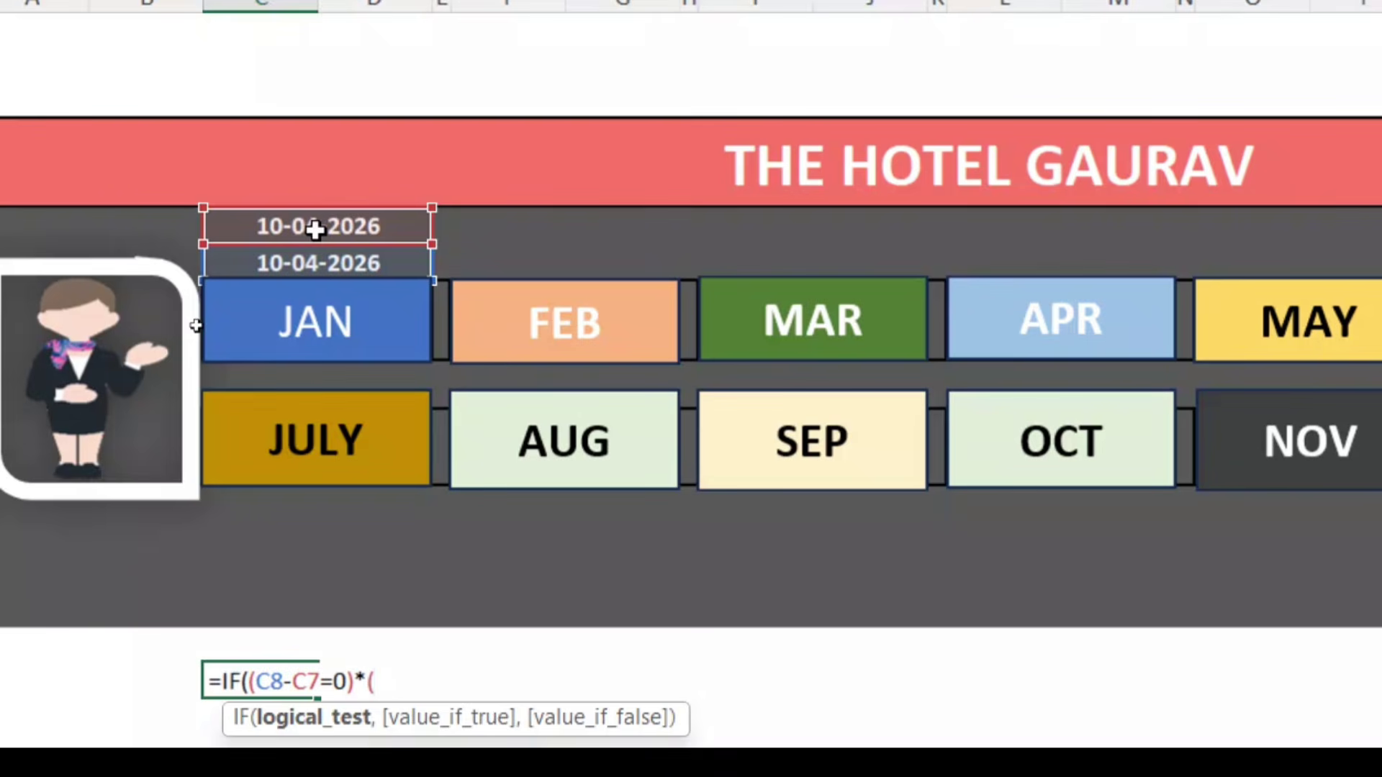
type("(day(")
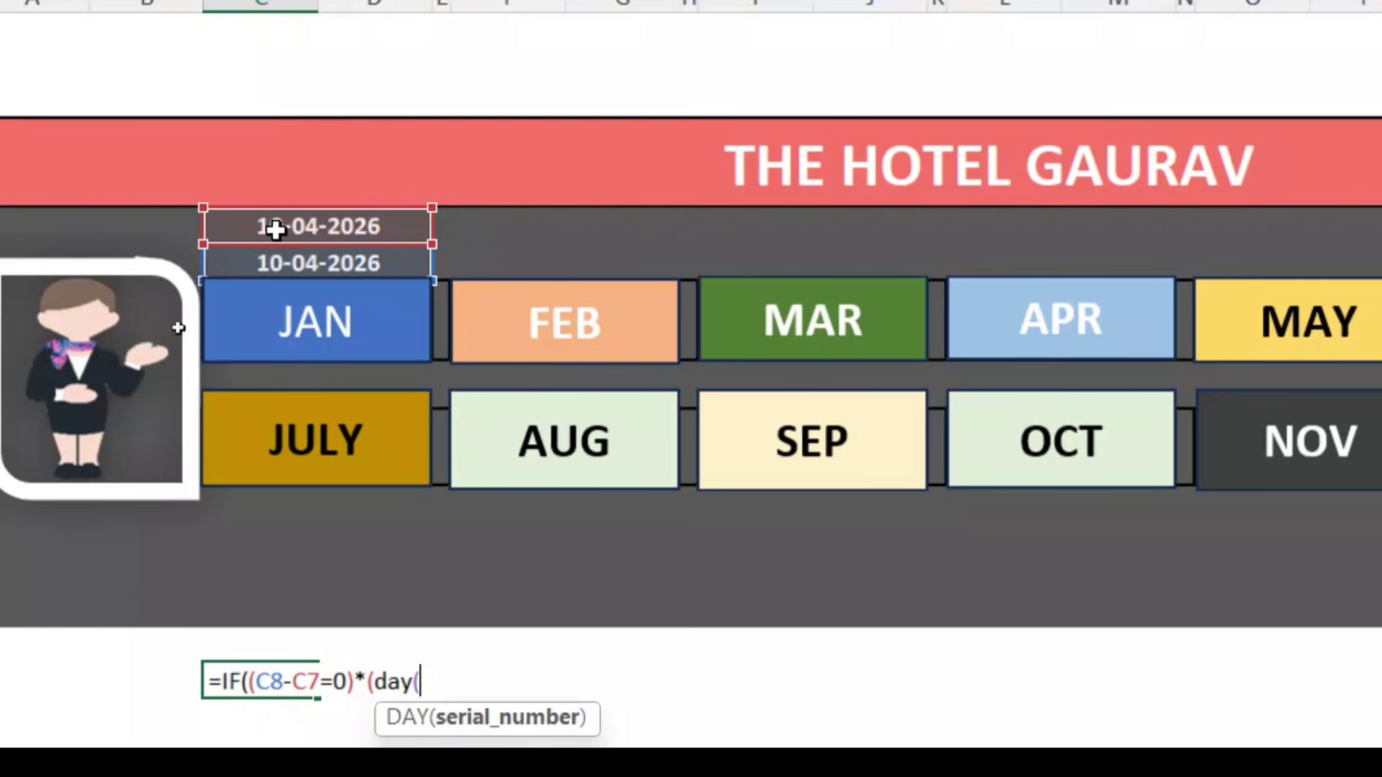
left_click(276, 229)
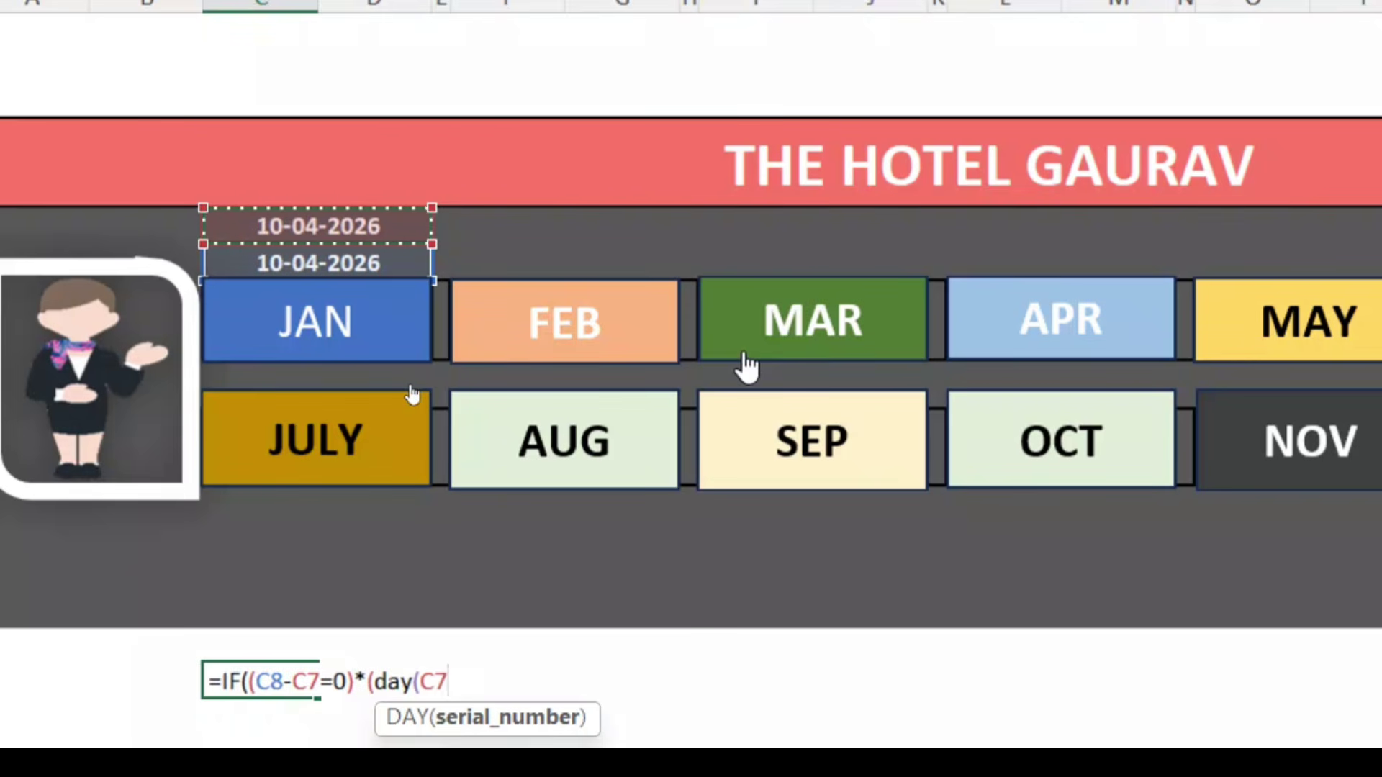
type(")")
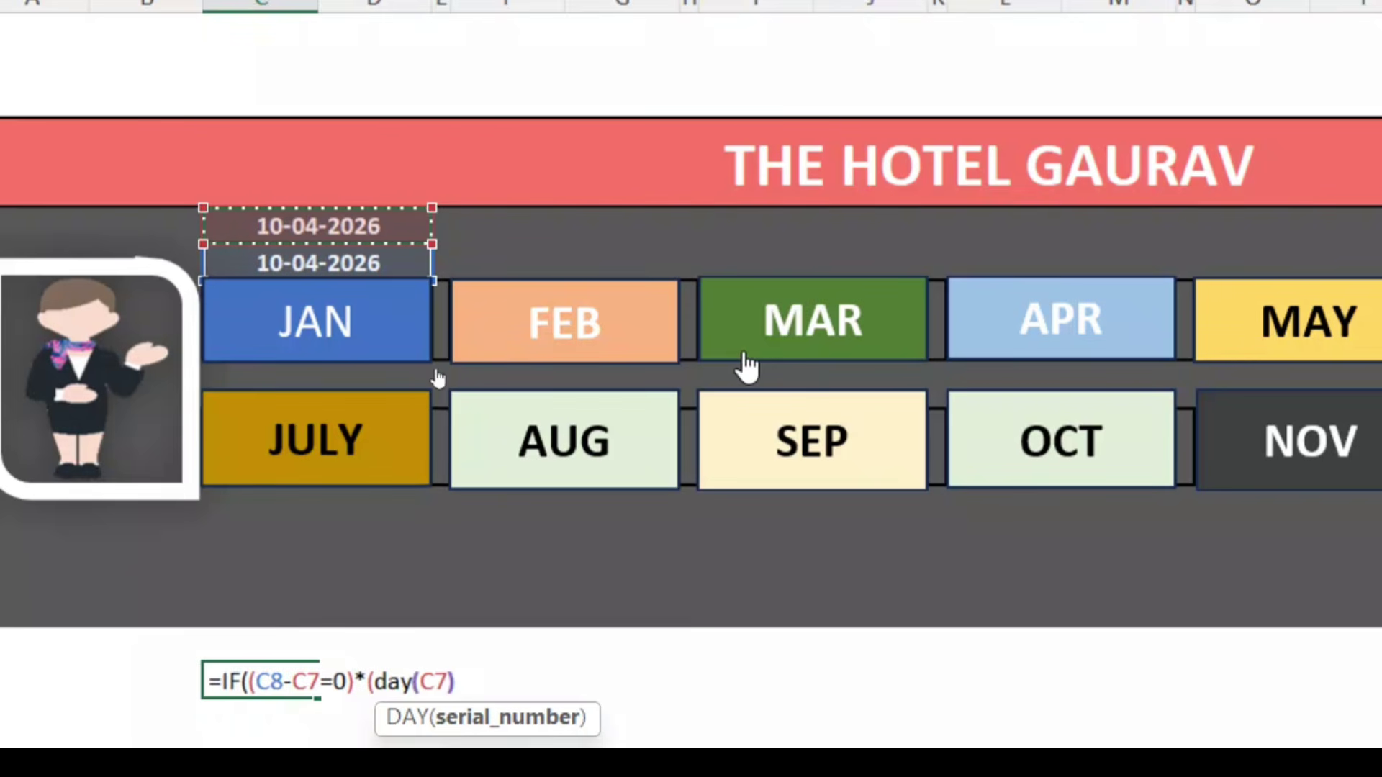
type("=")
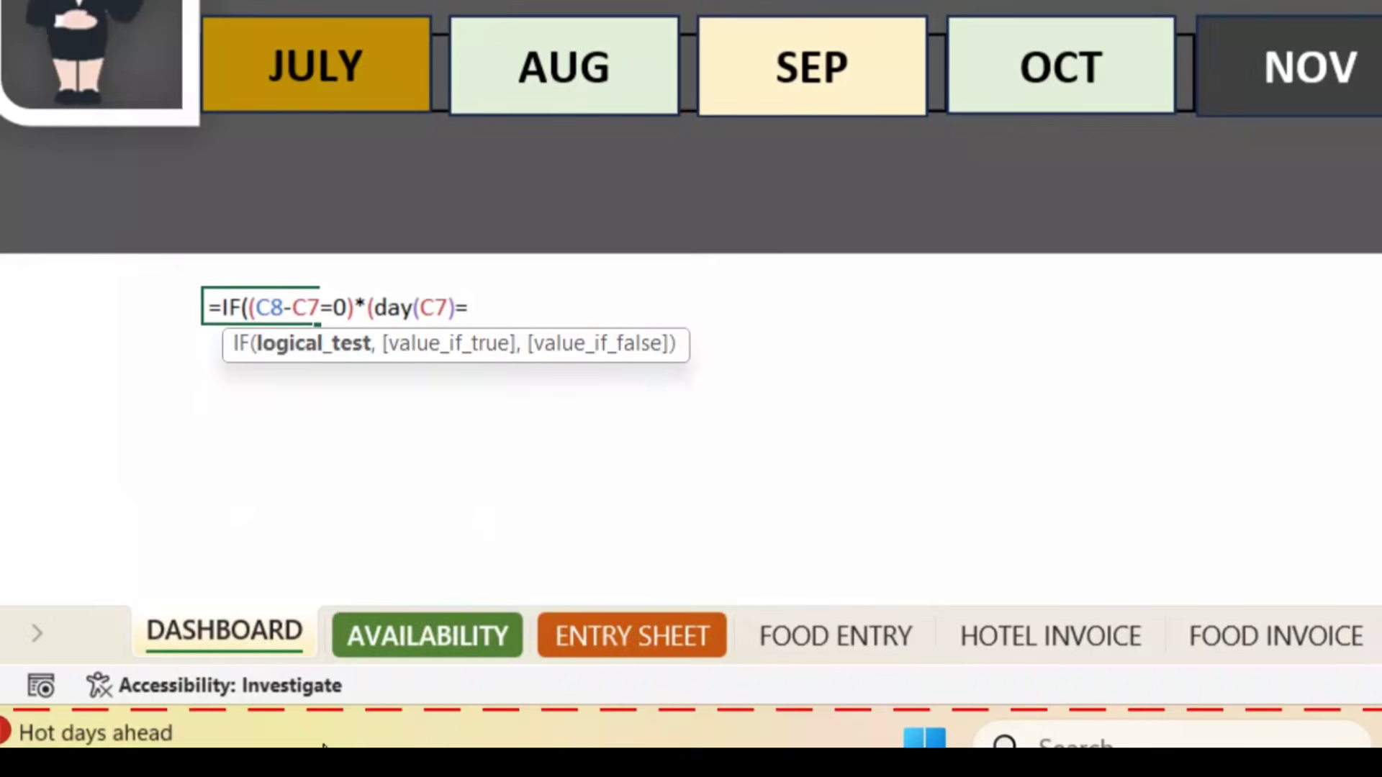
left_click(424, 633)
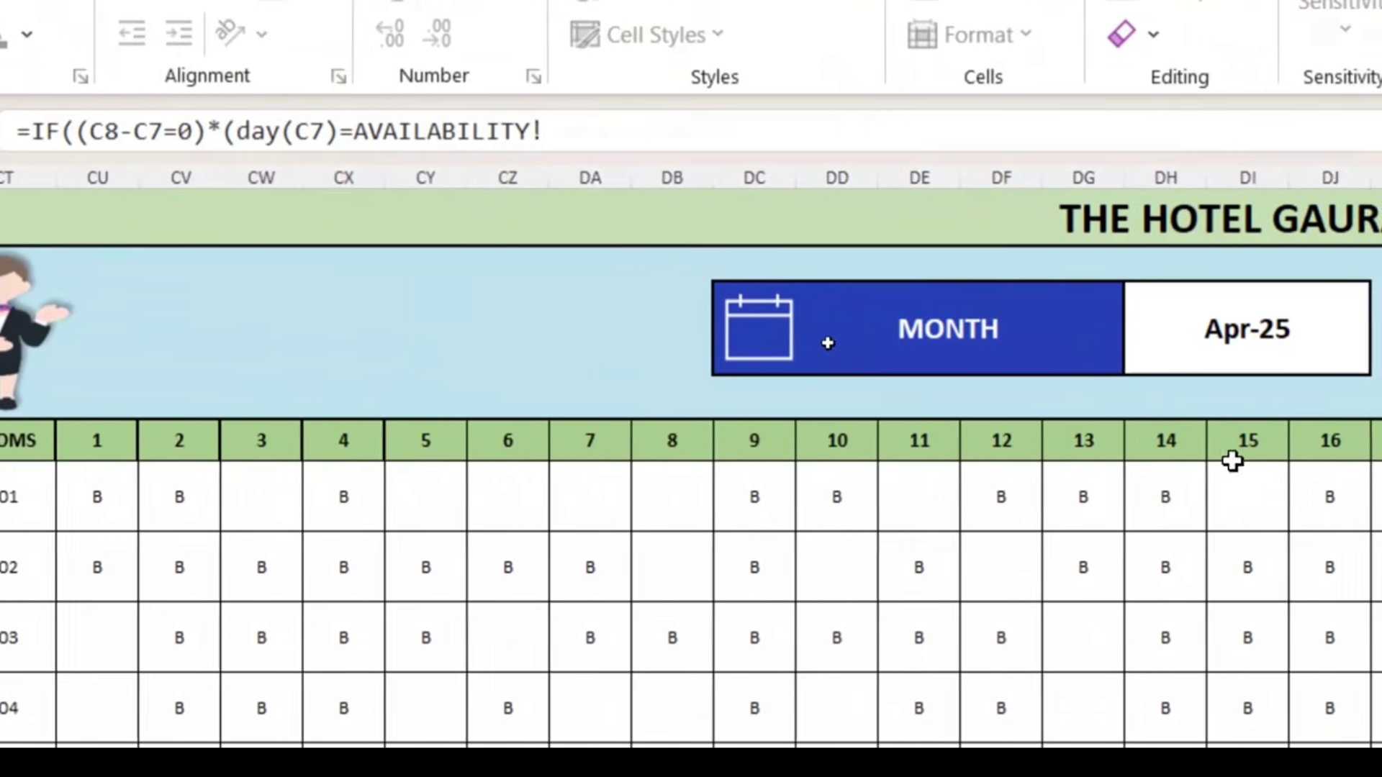
left_click_drag(223, 440, 1080, 465)
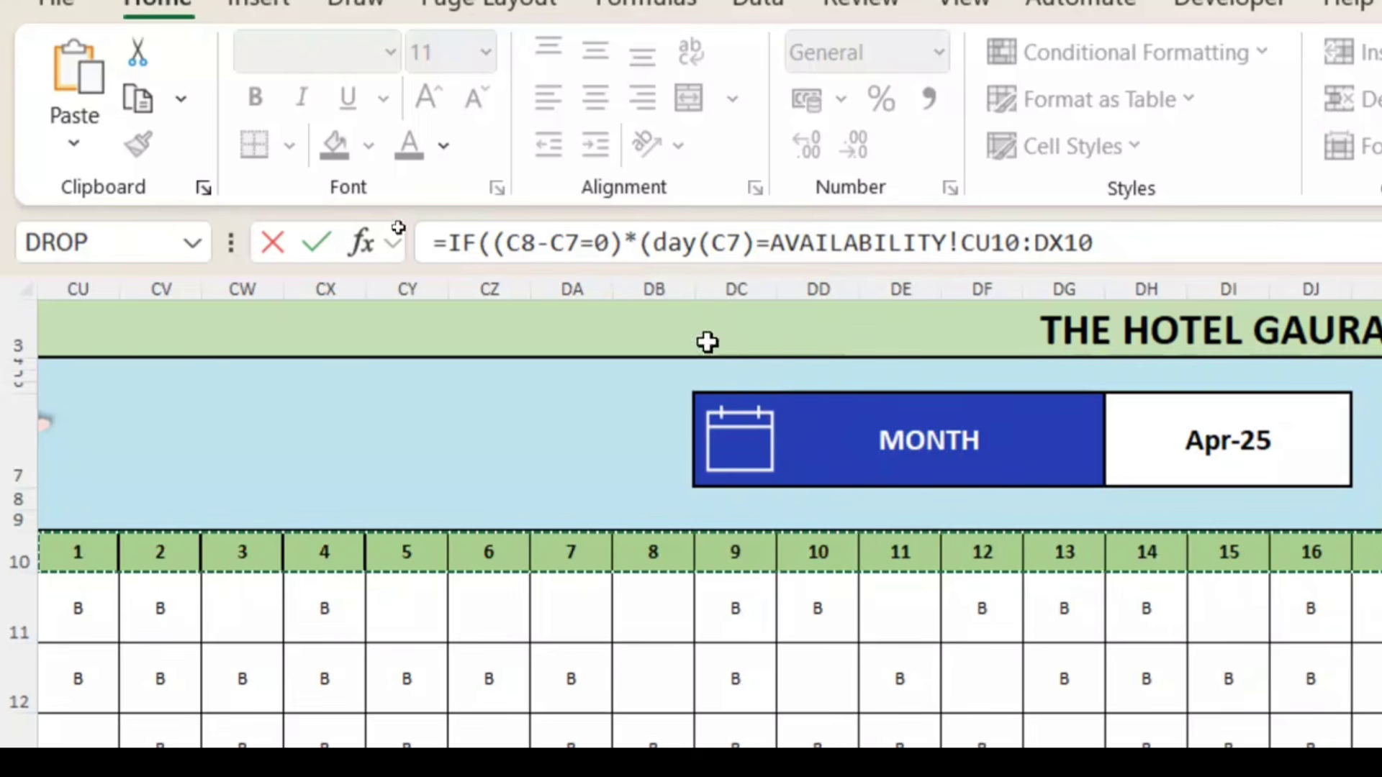
left_click(1109, 244)
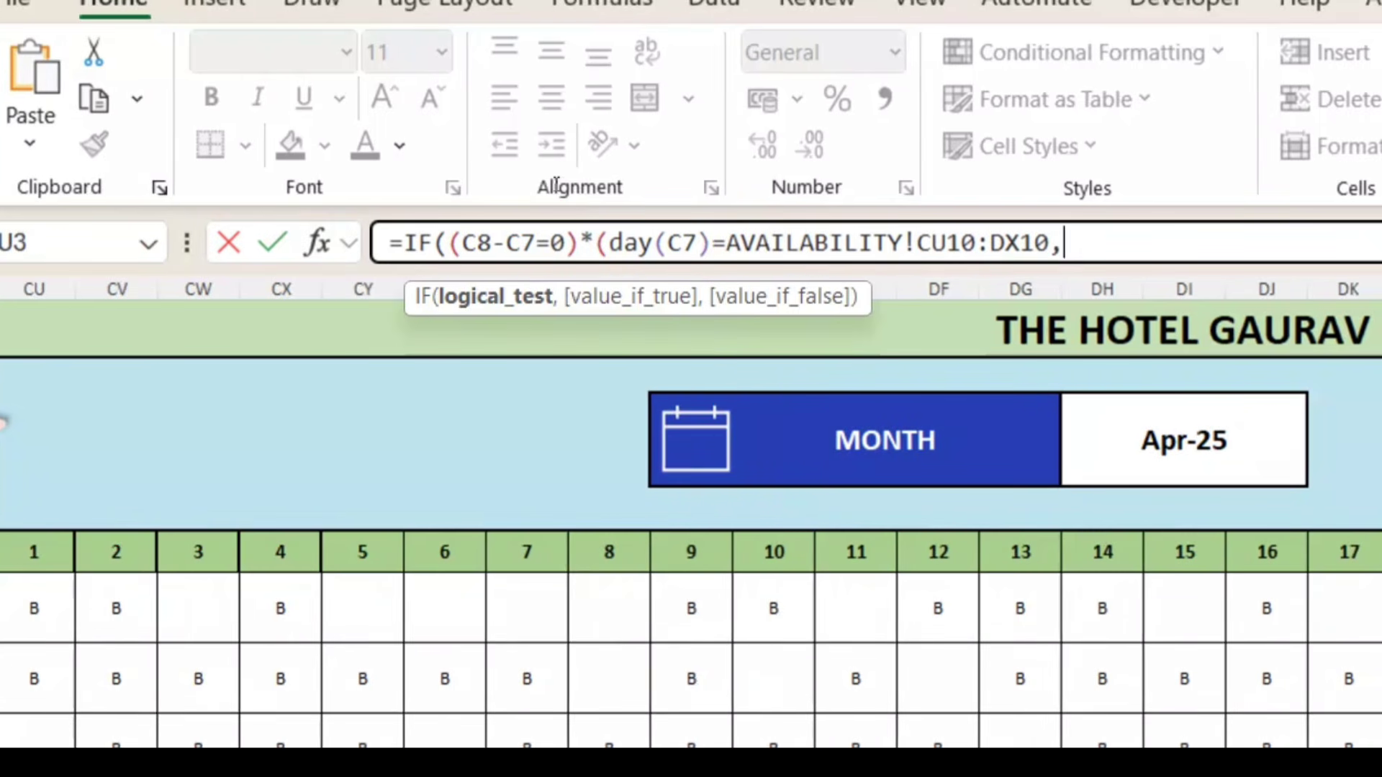
key("BackSpace")
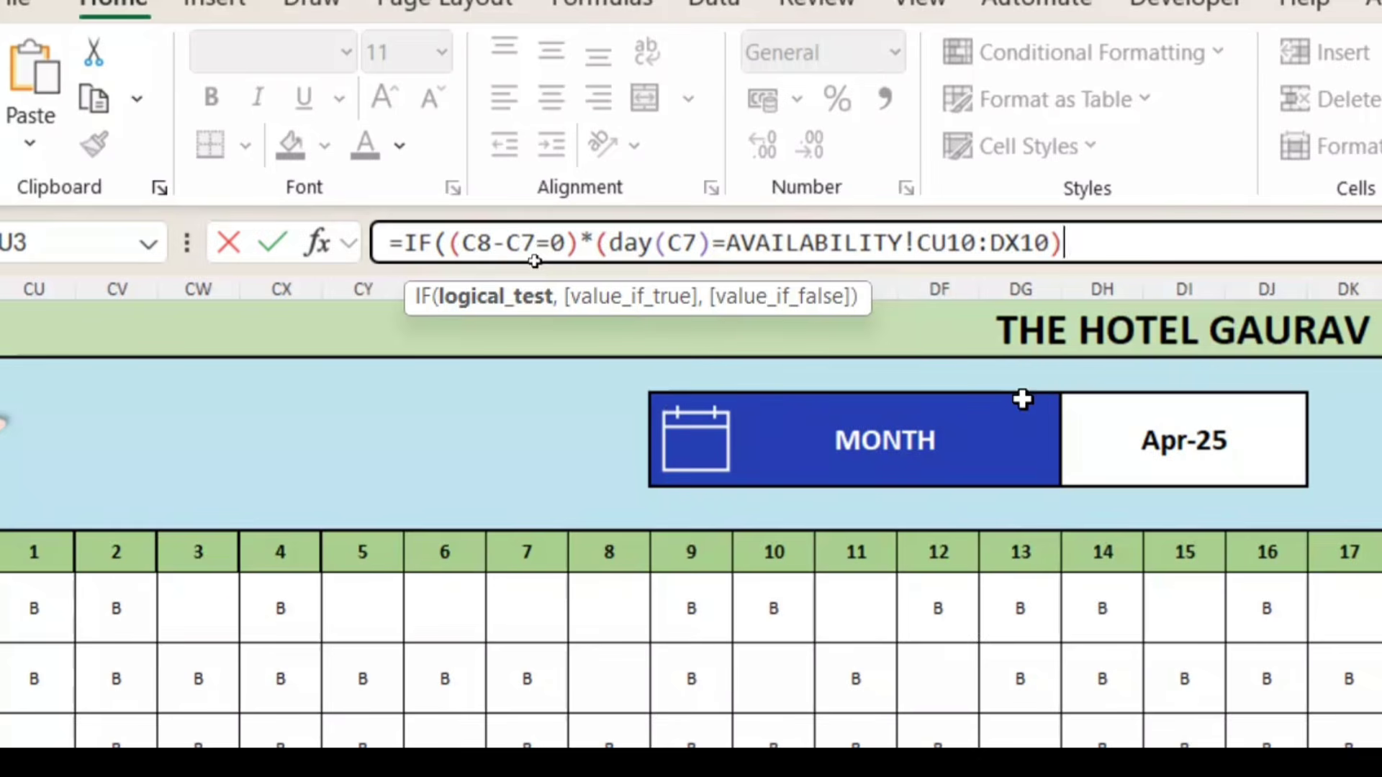
type(",")
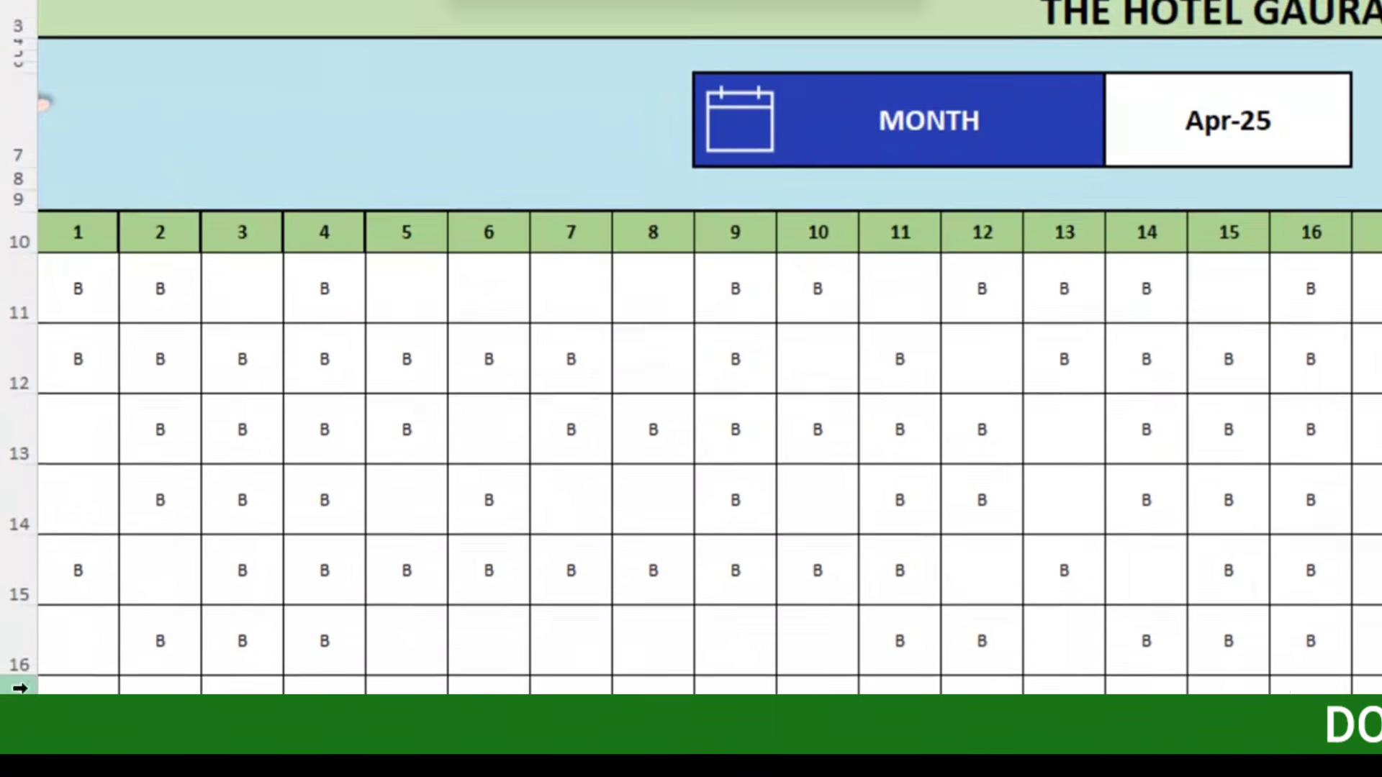
Step: Complete the IF formula with AVAILABILITY!CU11:DX17 as the true value and "" as the false value, and check the spilled cells
left_click_drag(90, 287, 1089, 691)
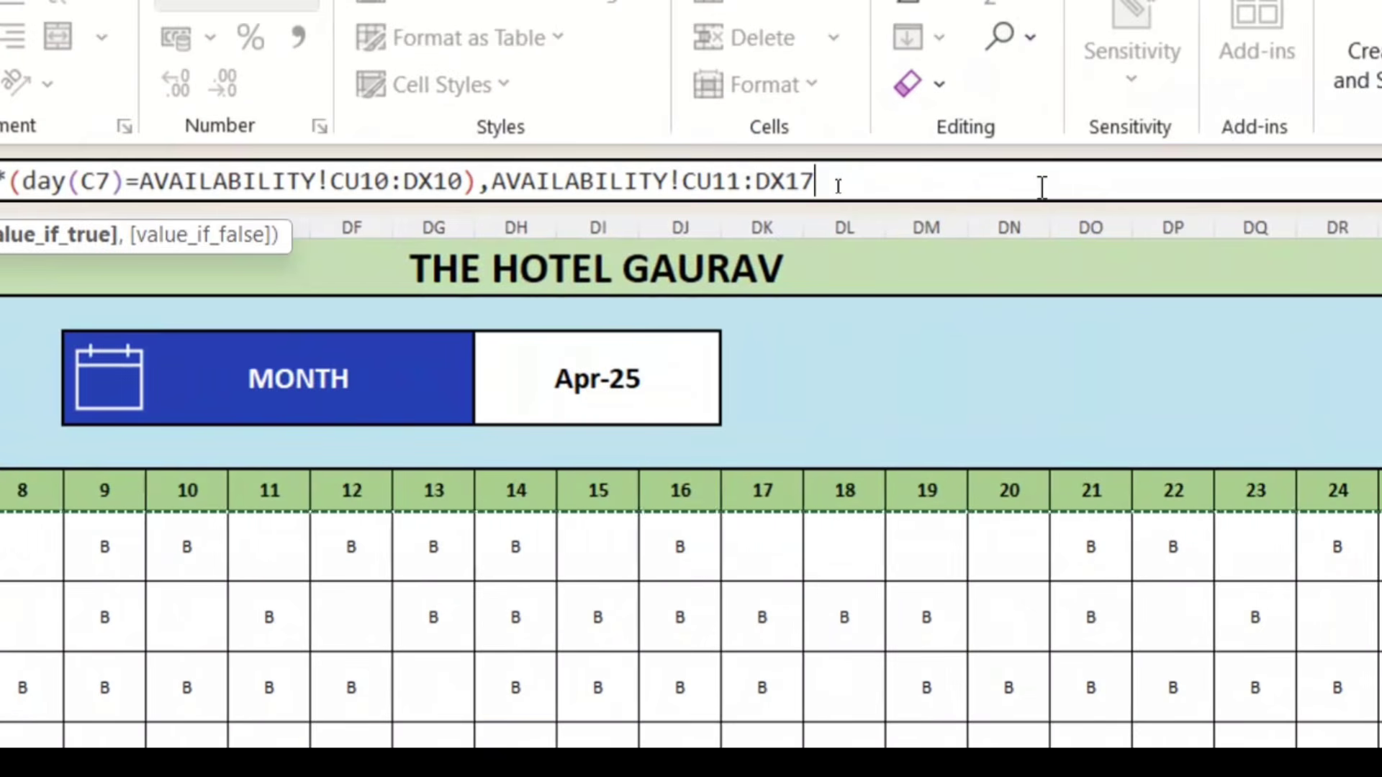
type(",")
type("\"\")")
key("Return")
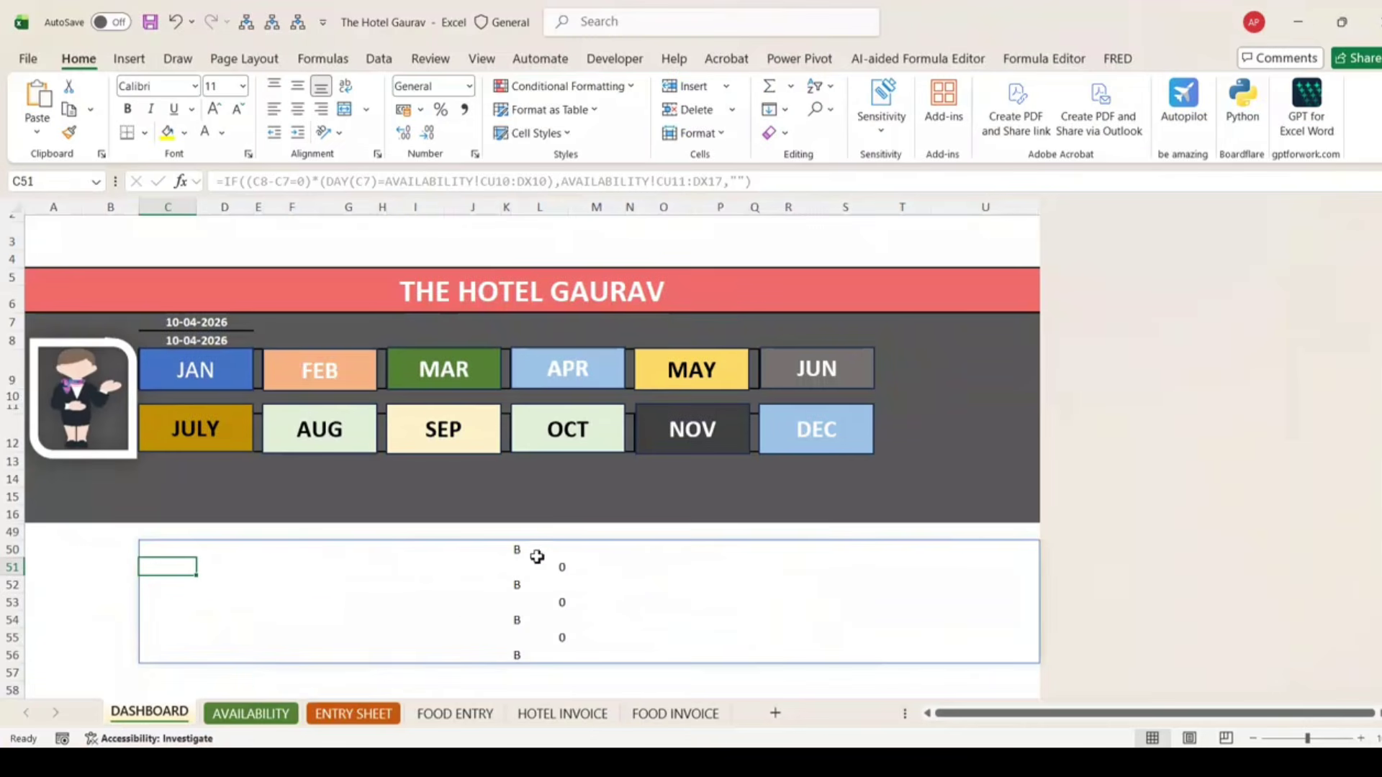
left_click(537, 554)
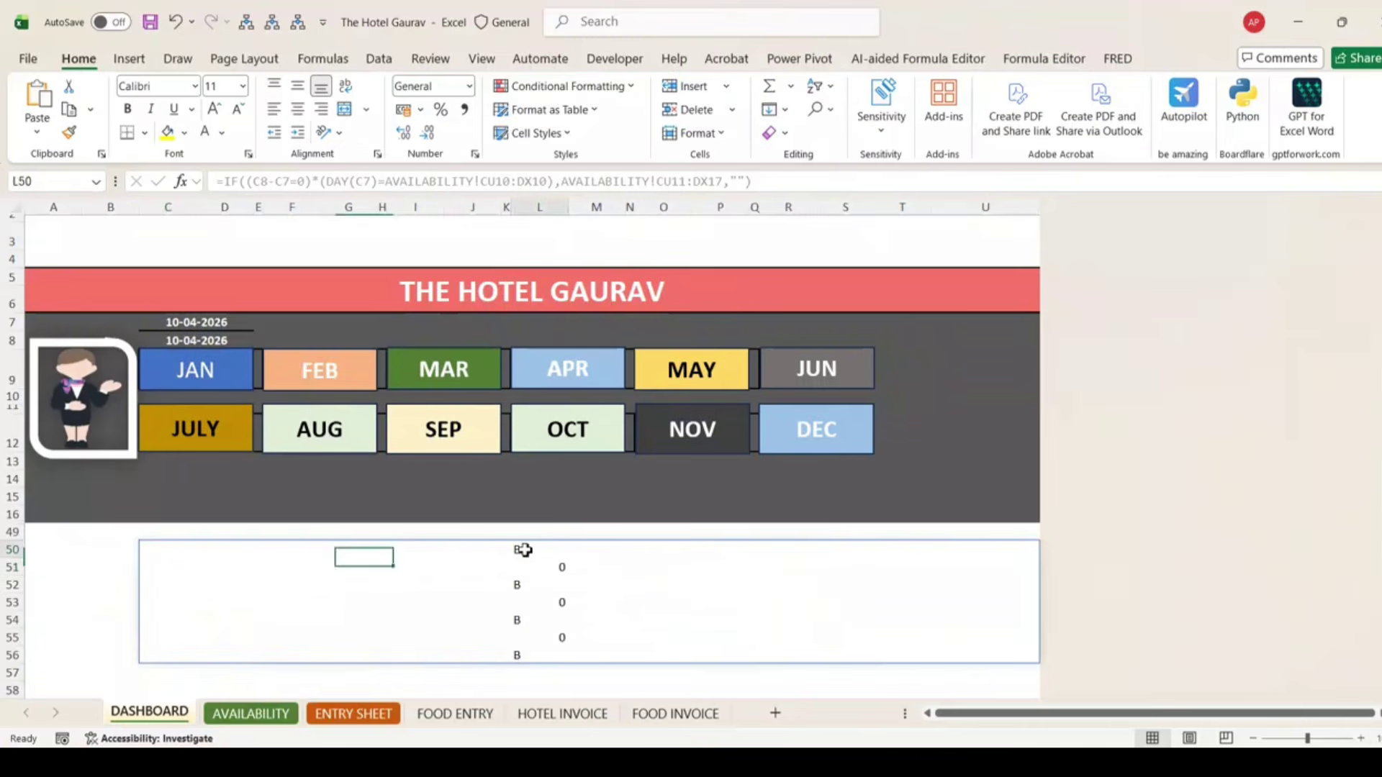
left_click(520, 653)
left_click(539, 570)
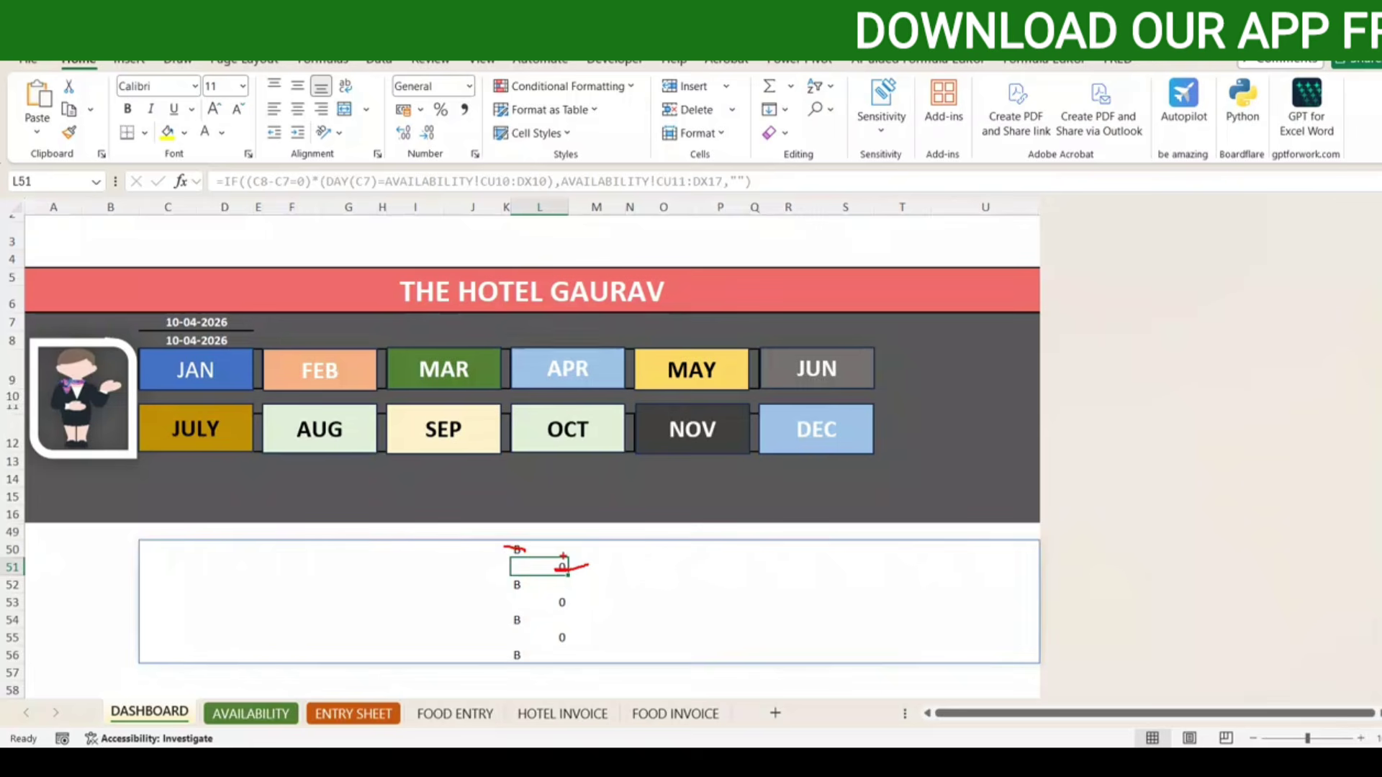
Step: Wrap the formula in C50 in an outer IF that tests for ="b" and returns 1 if true, otherwise 0
left_click(176, 550)
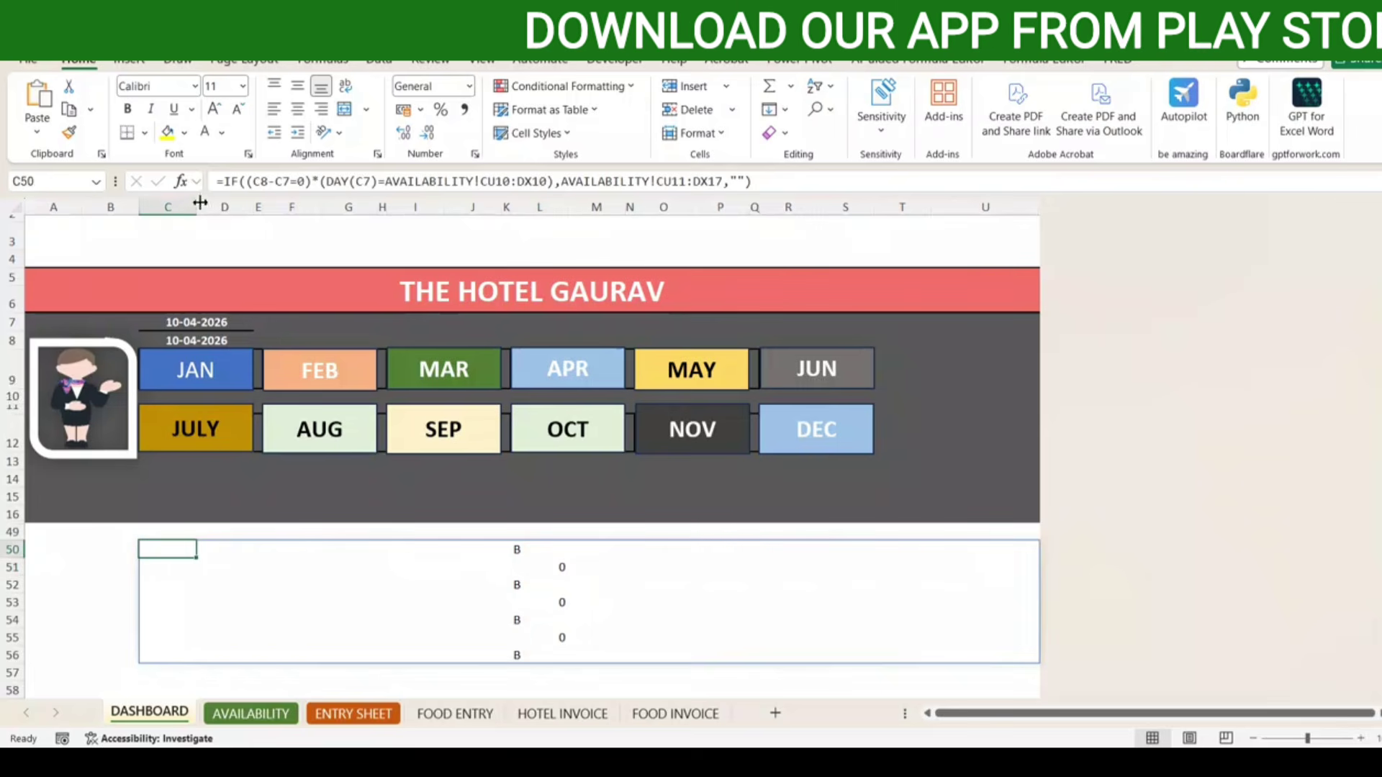
left_click(227, 186)
type("IF(")
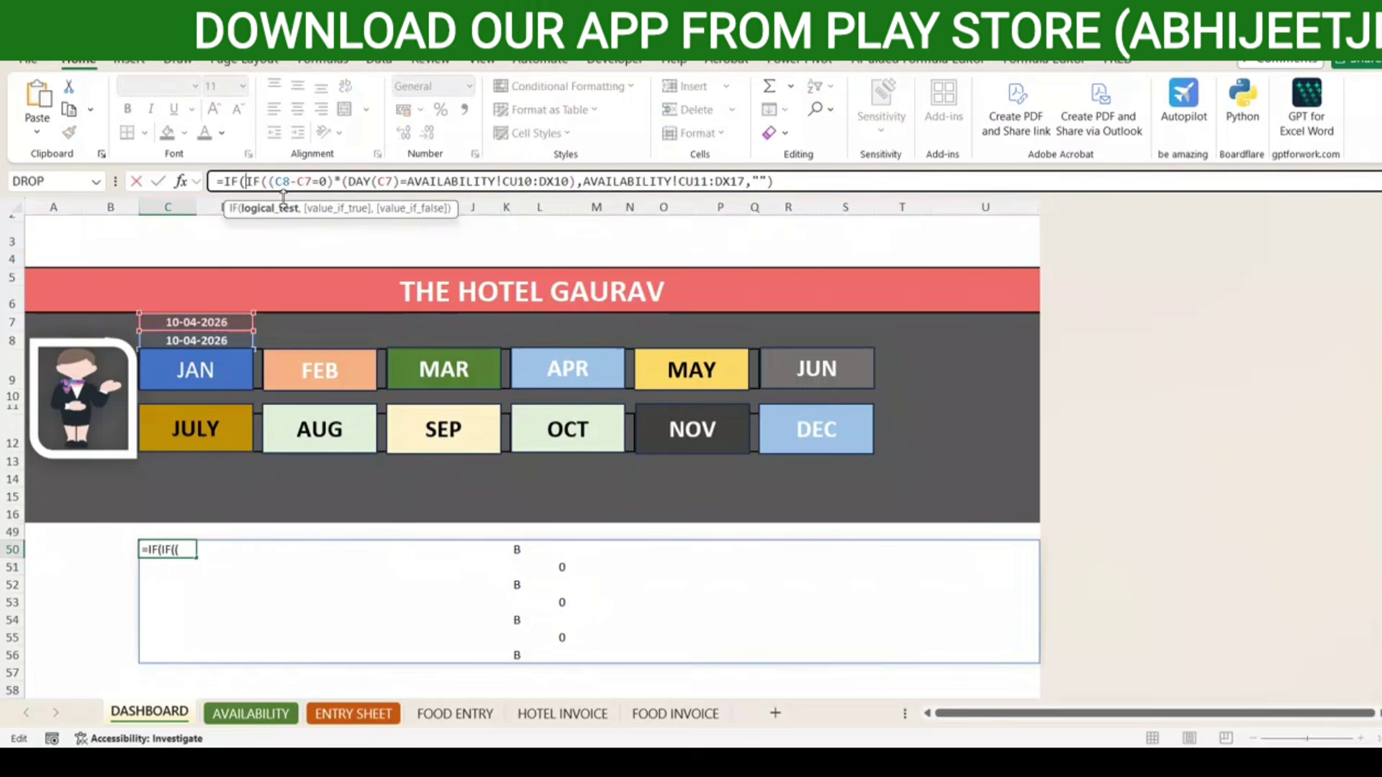
left_click(815, 181)
type("=")
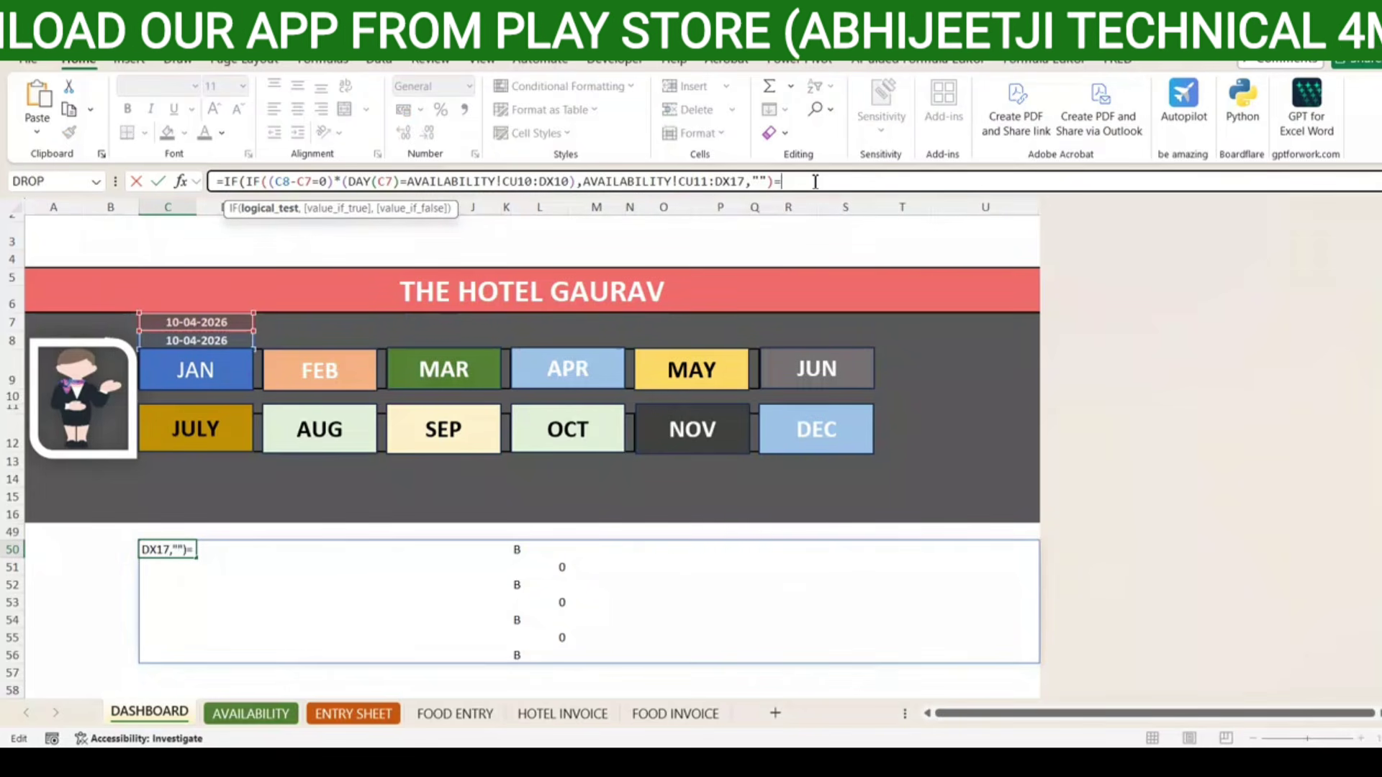
type("\"b\"")
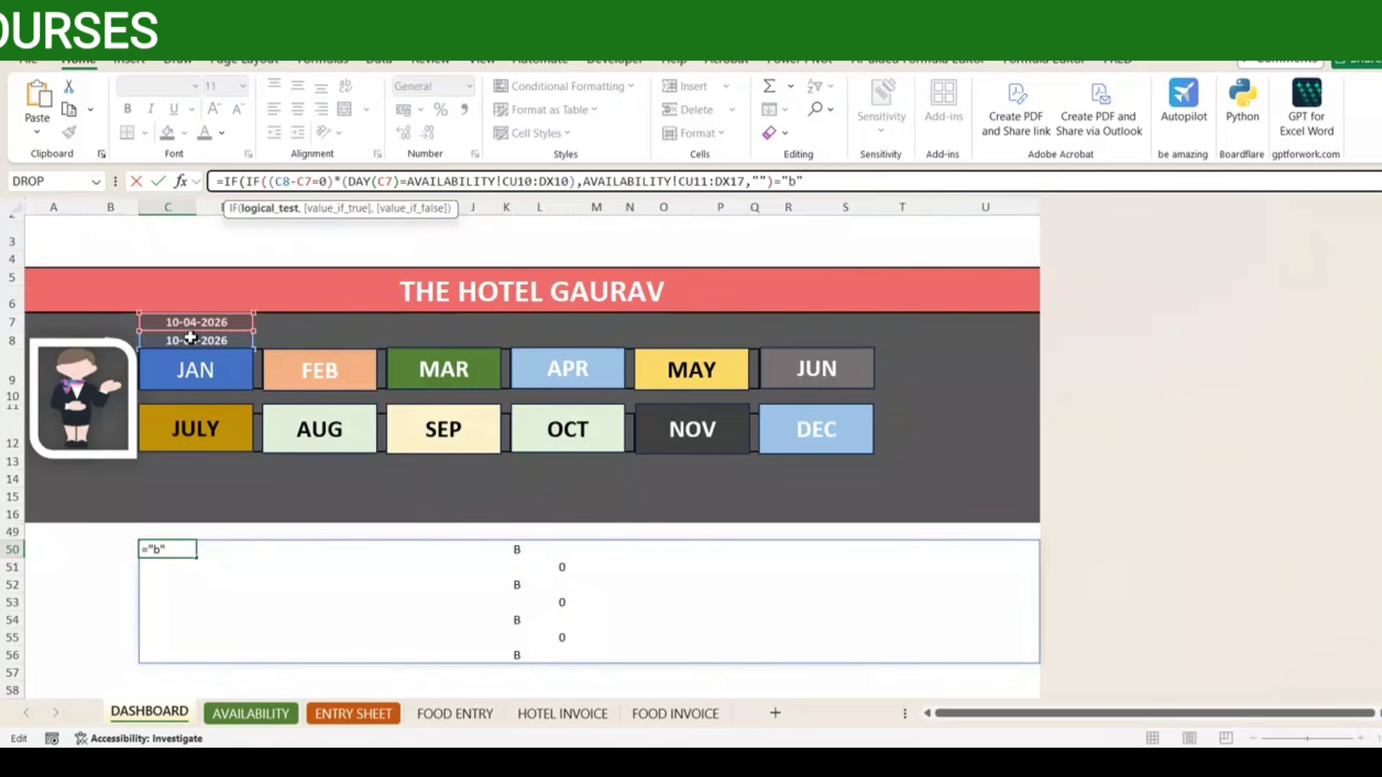
type(",")
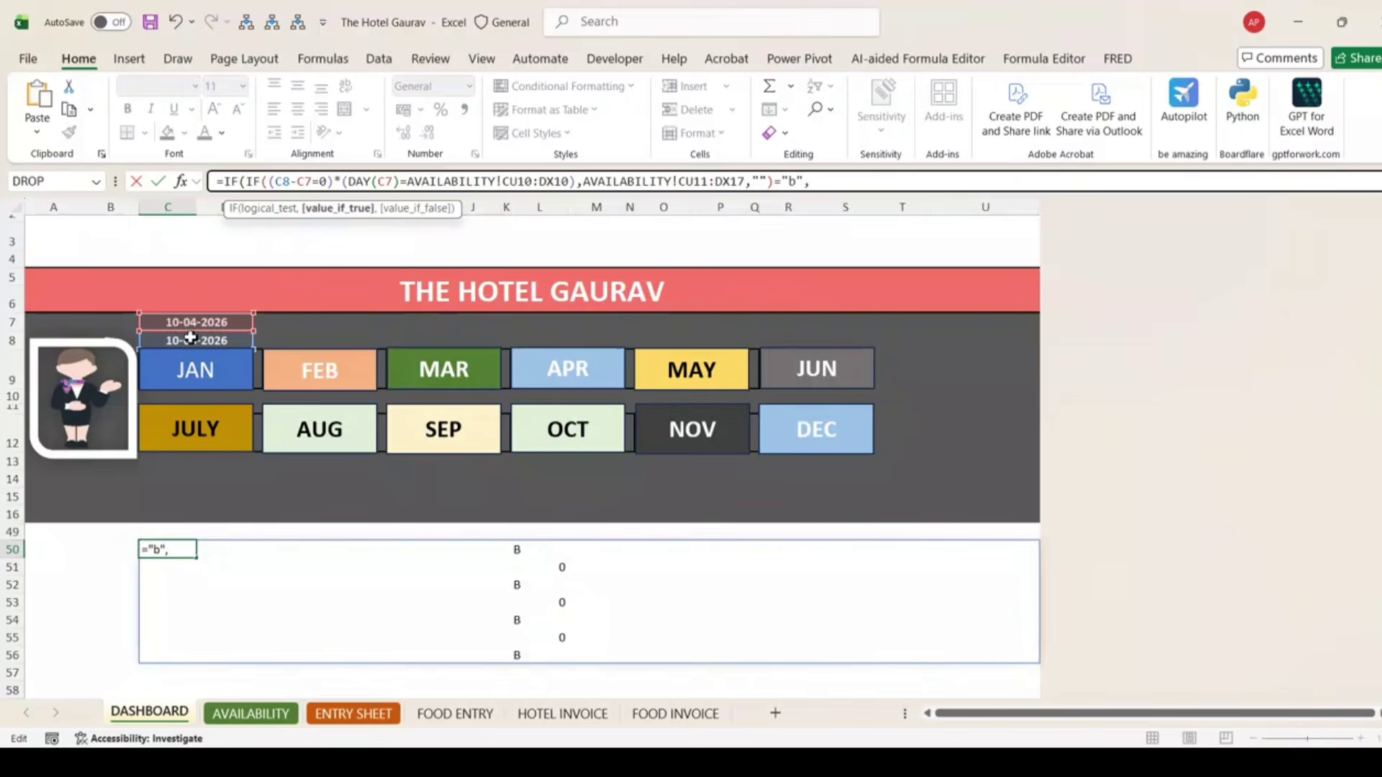
type("1,0")
key("ctrl+Return")
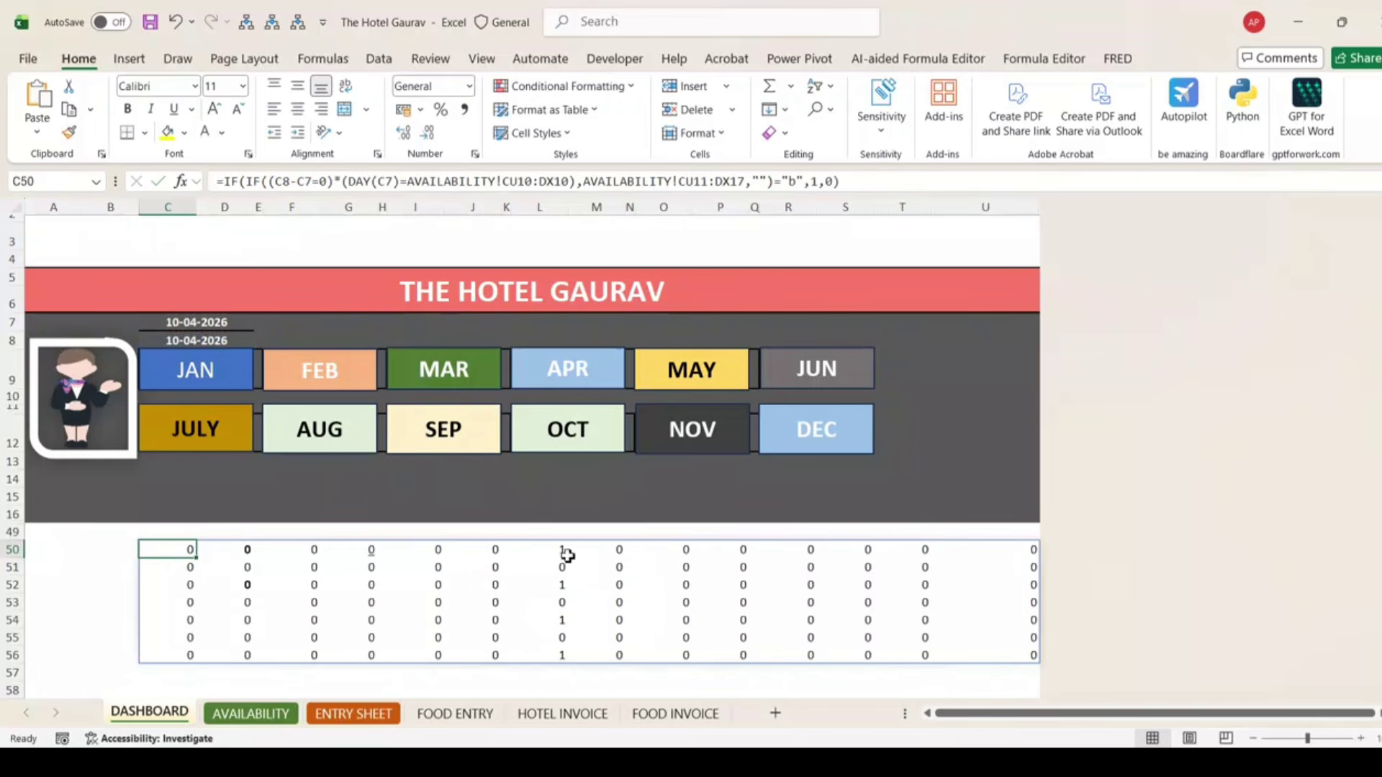
Step: Enclose the whole nested IF formula in C50 in a SUM function to total the ones
left_click(226, 185)
type("SUM(")
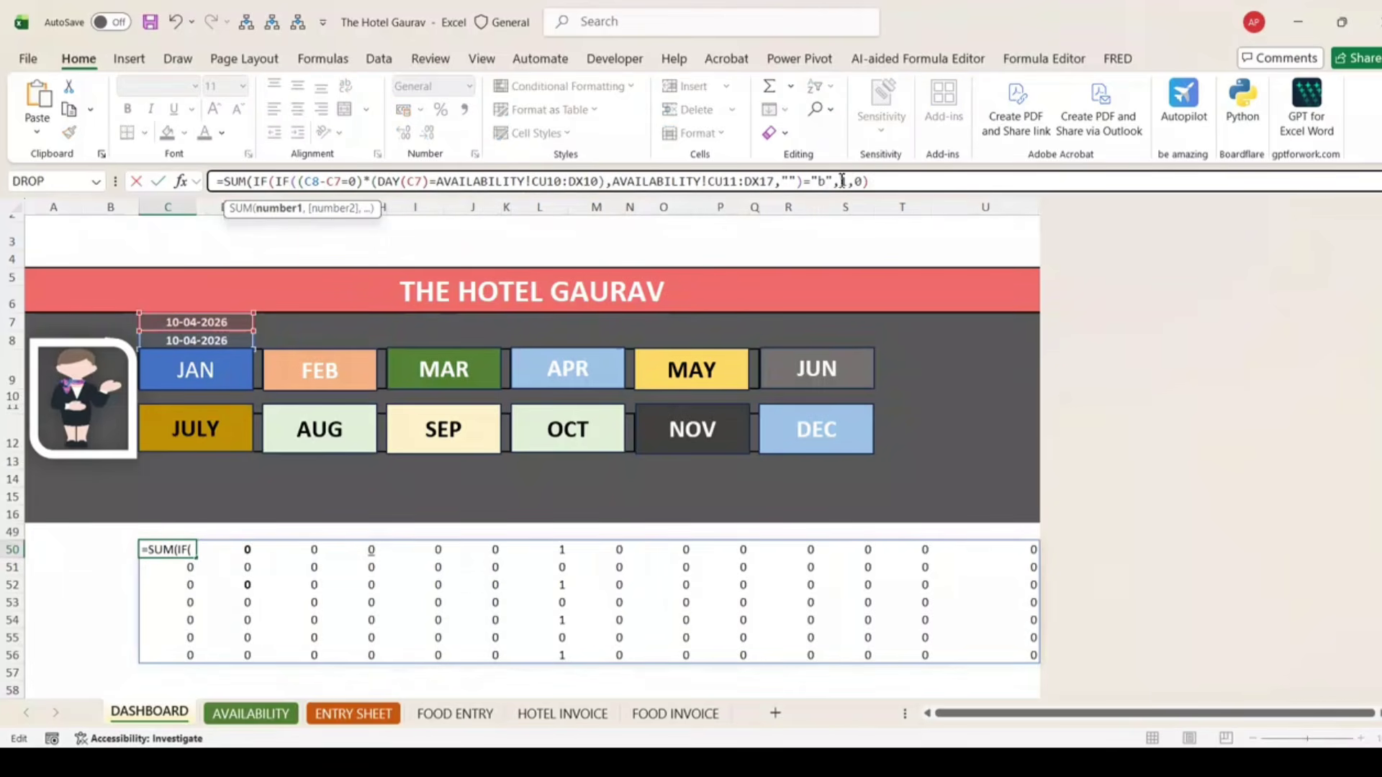
type(")")
key("Return")
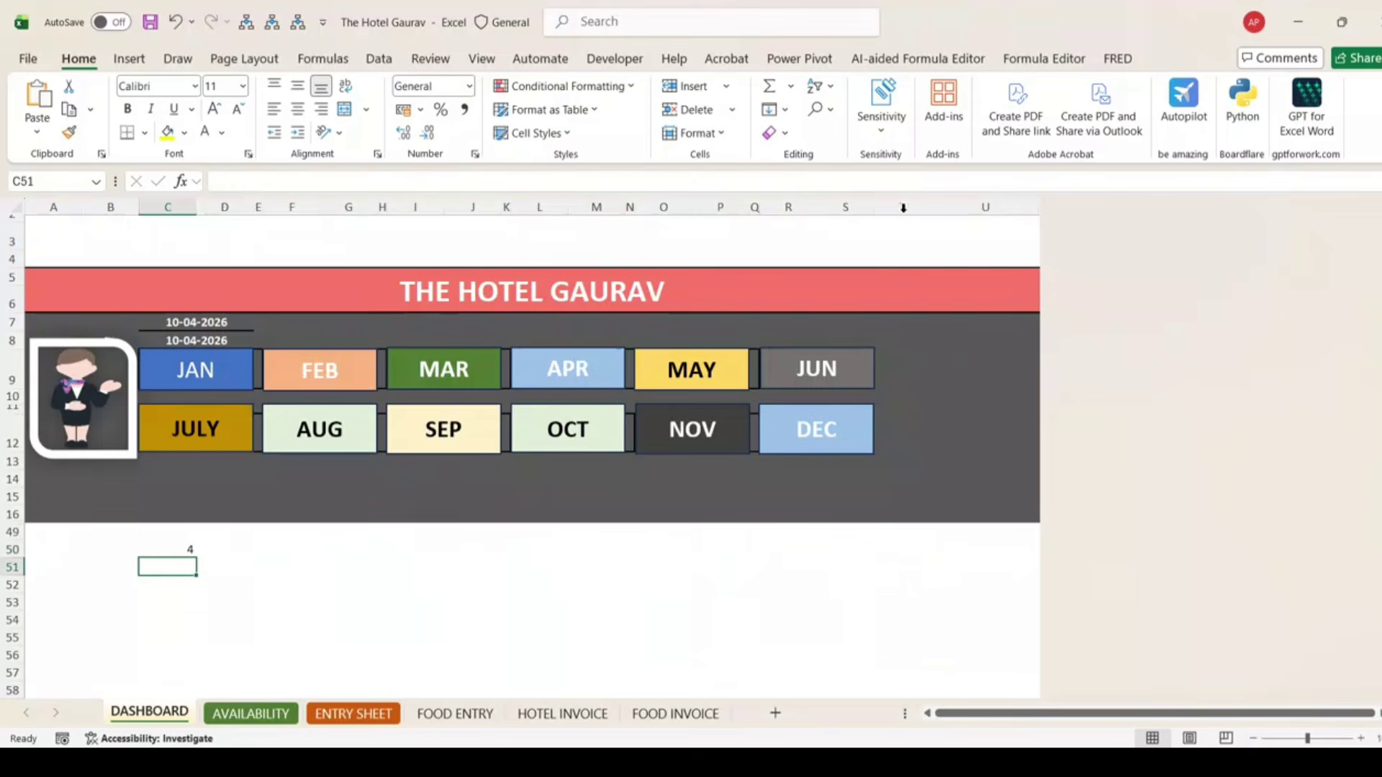
Step: Subtract the SUM result from 7 in the C50 formula to get the number of available rooms
left_click(180, 549)
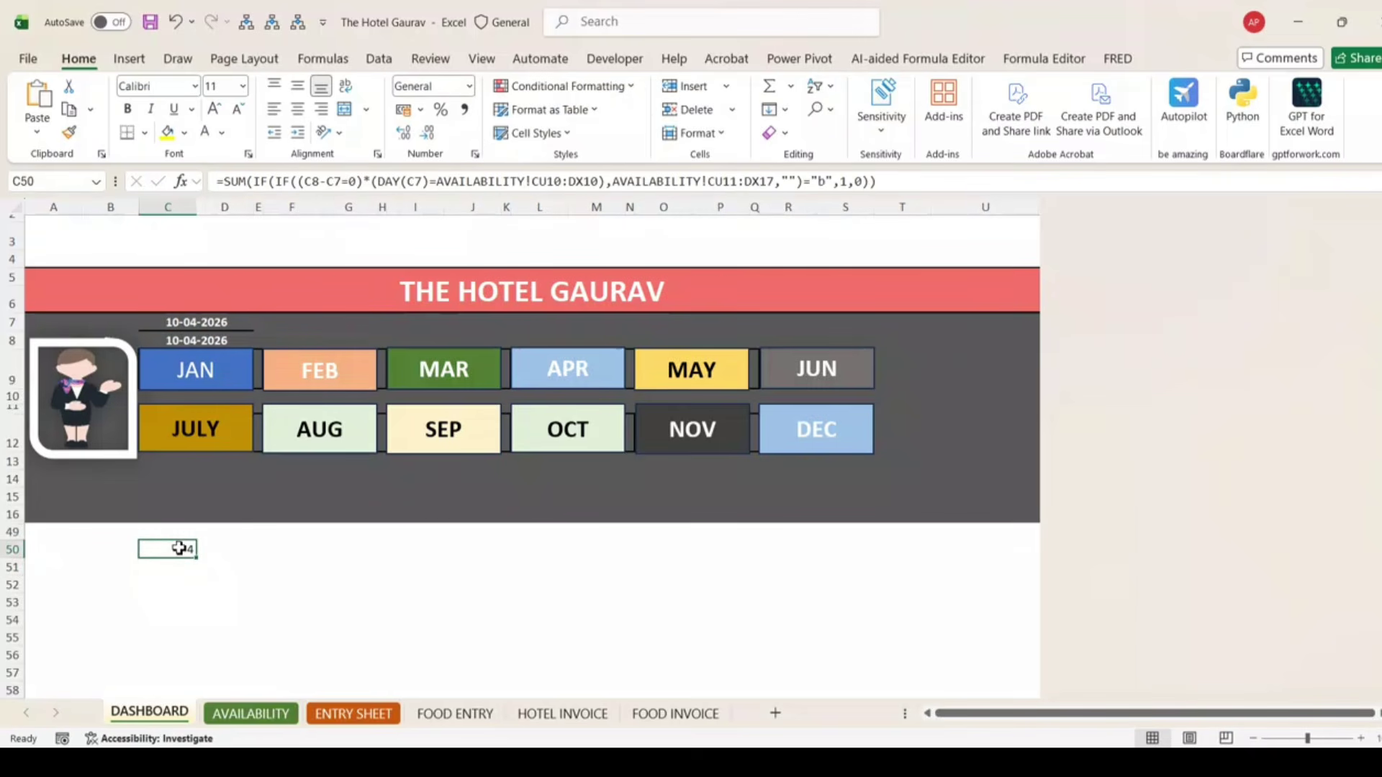
left_click(224, 184)
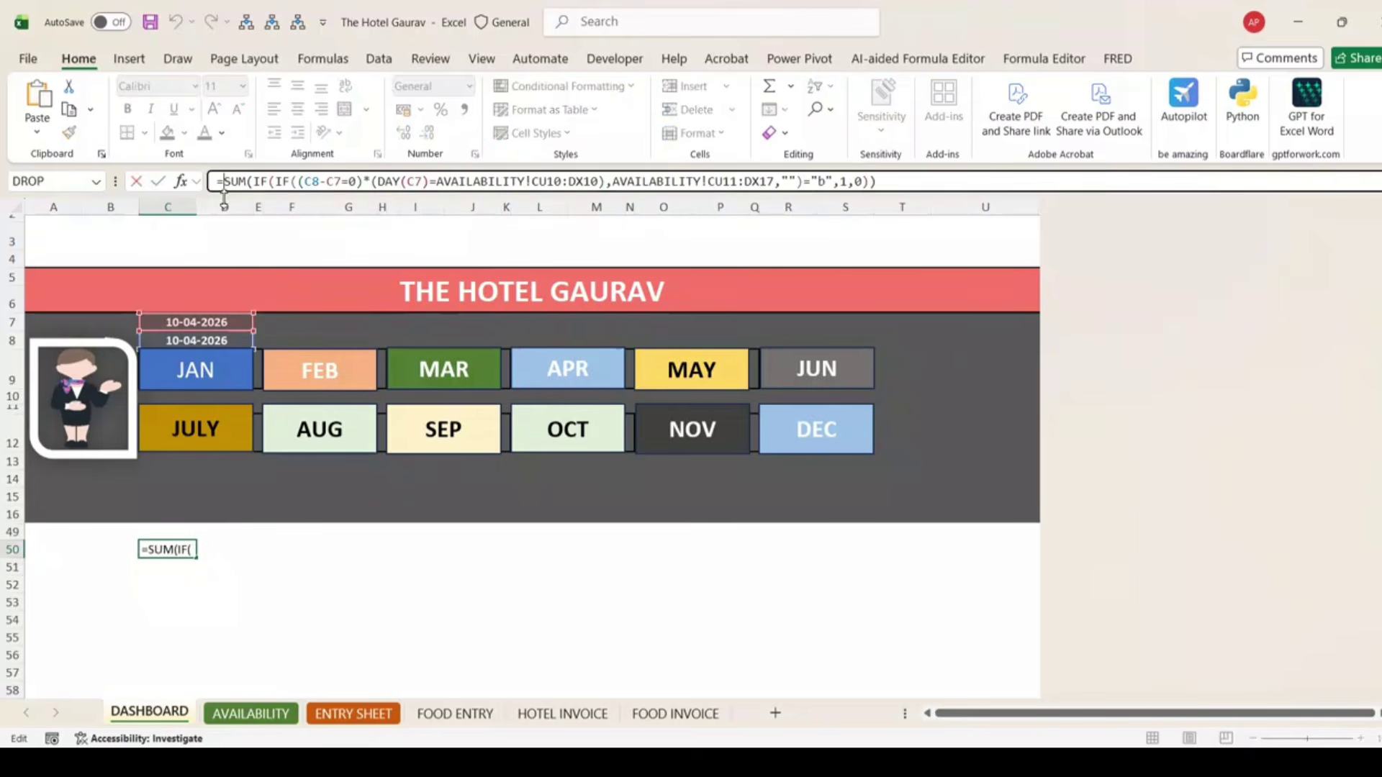
type("7-")
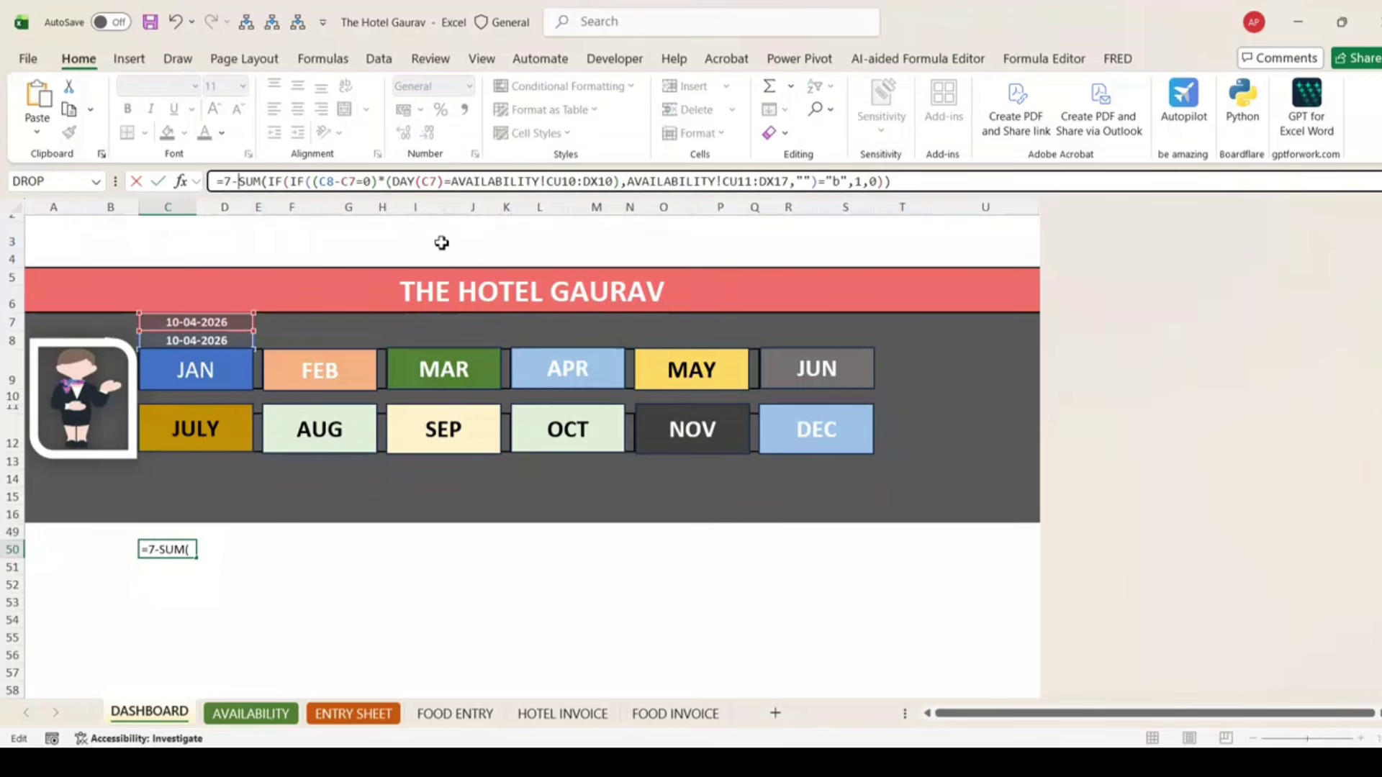
key("Return")
key("Up")
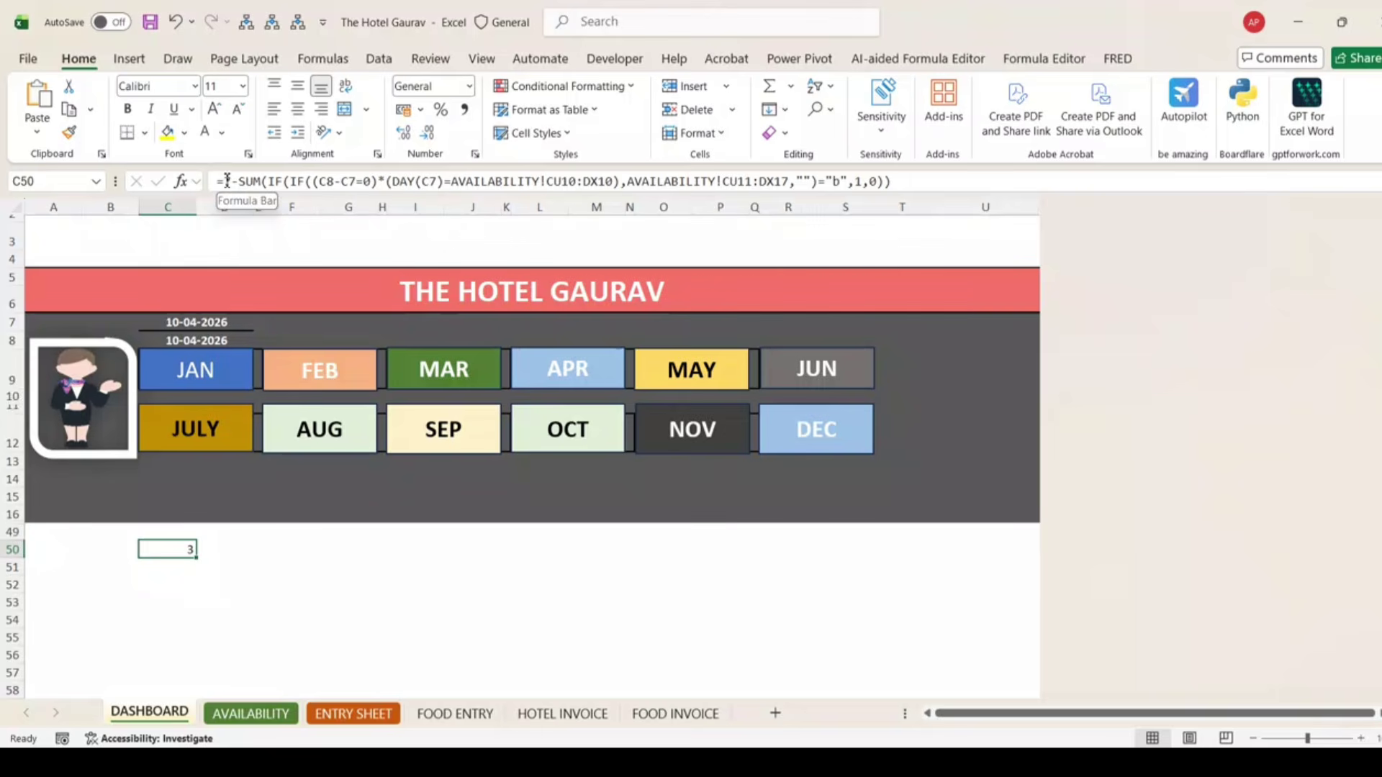
Step: Set the second date, in C8, to 15-04-2026
left_click(181, 341)
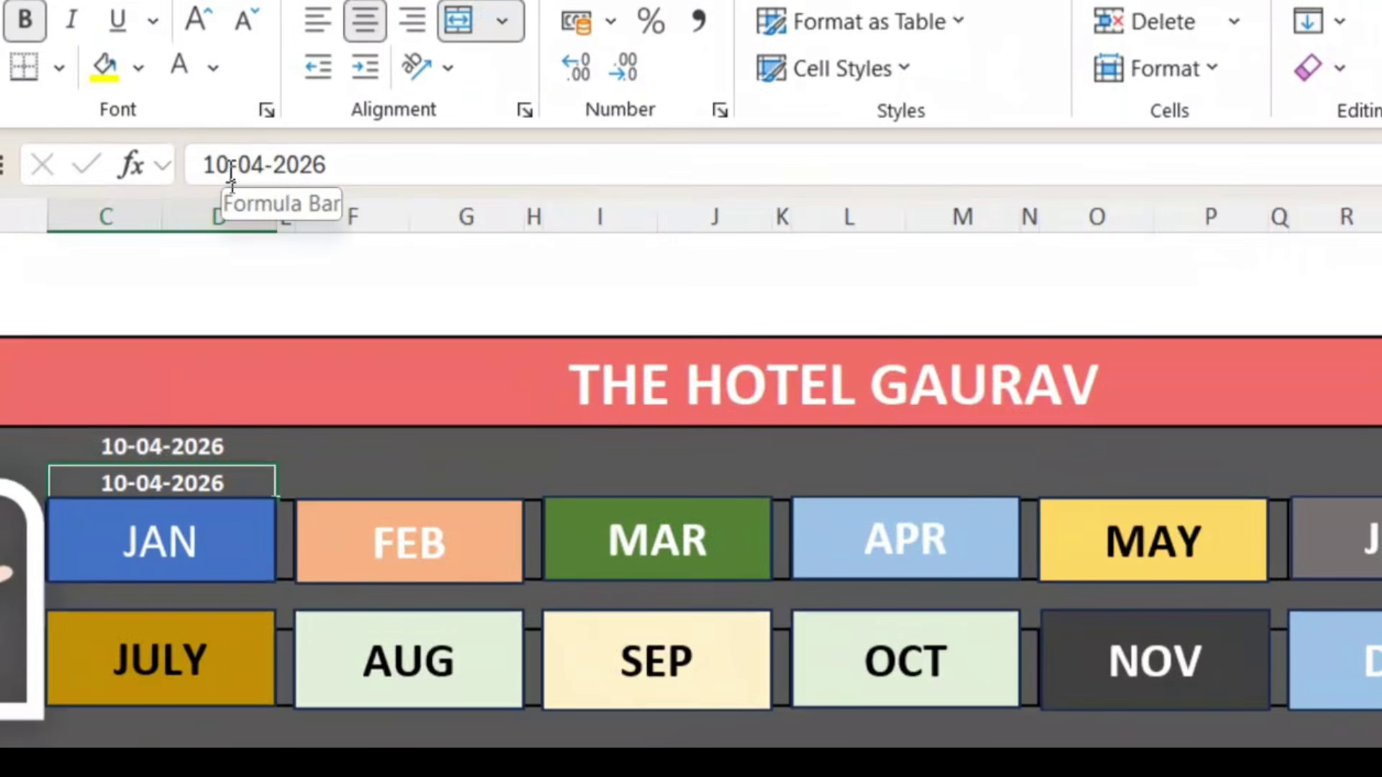
left_click(229, 164)
key("Return")
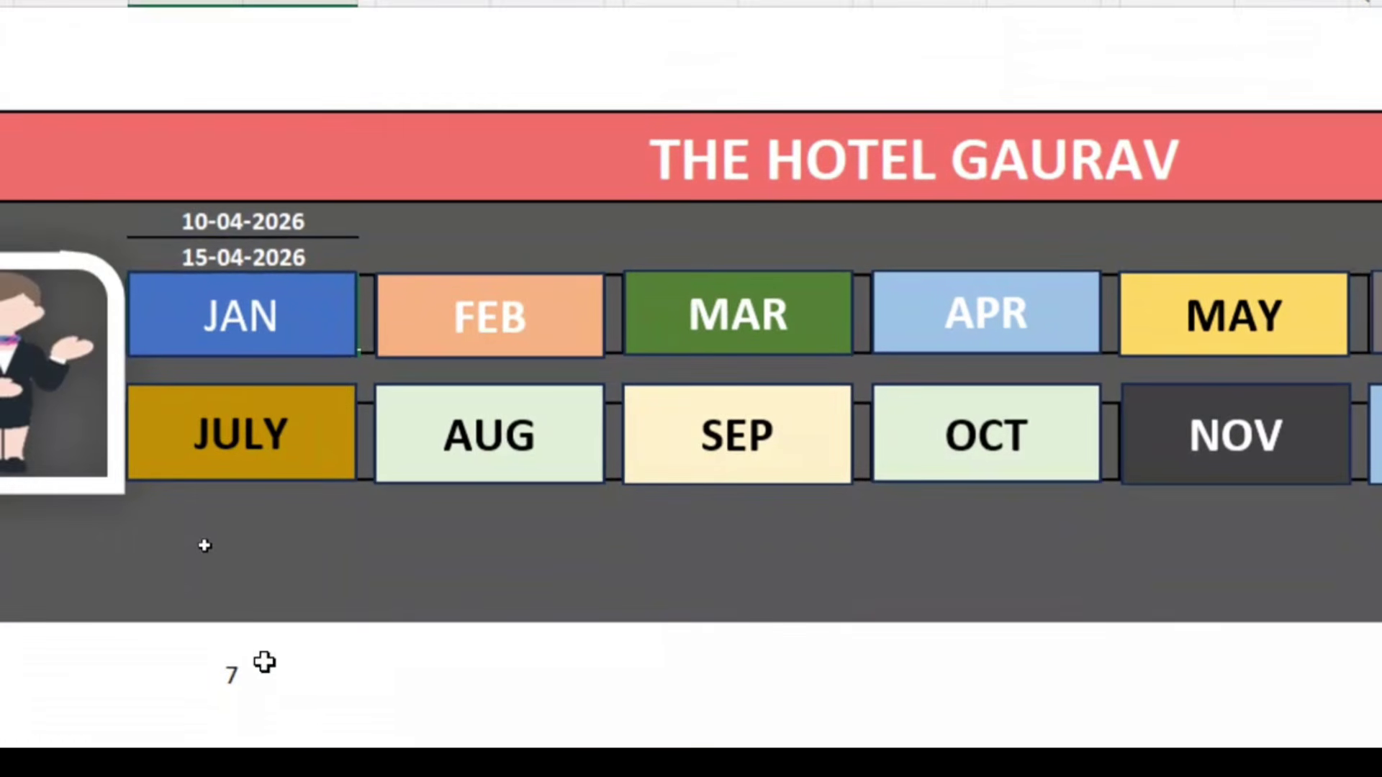
Step: Reduce the C50 formula to its inner IF by removing the 7-SUM wrapper and the outer IF with its ="b",1,0 part
left_click(180, 622)
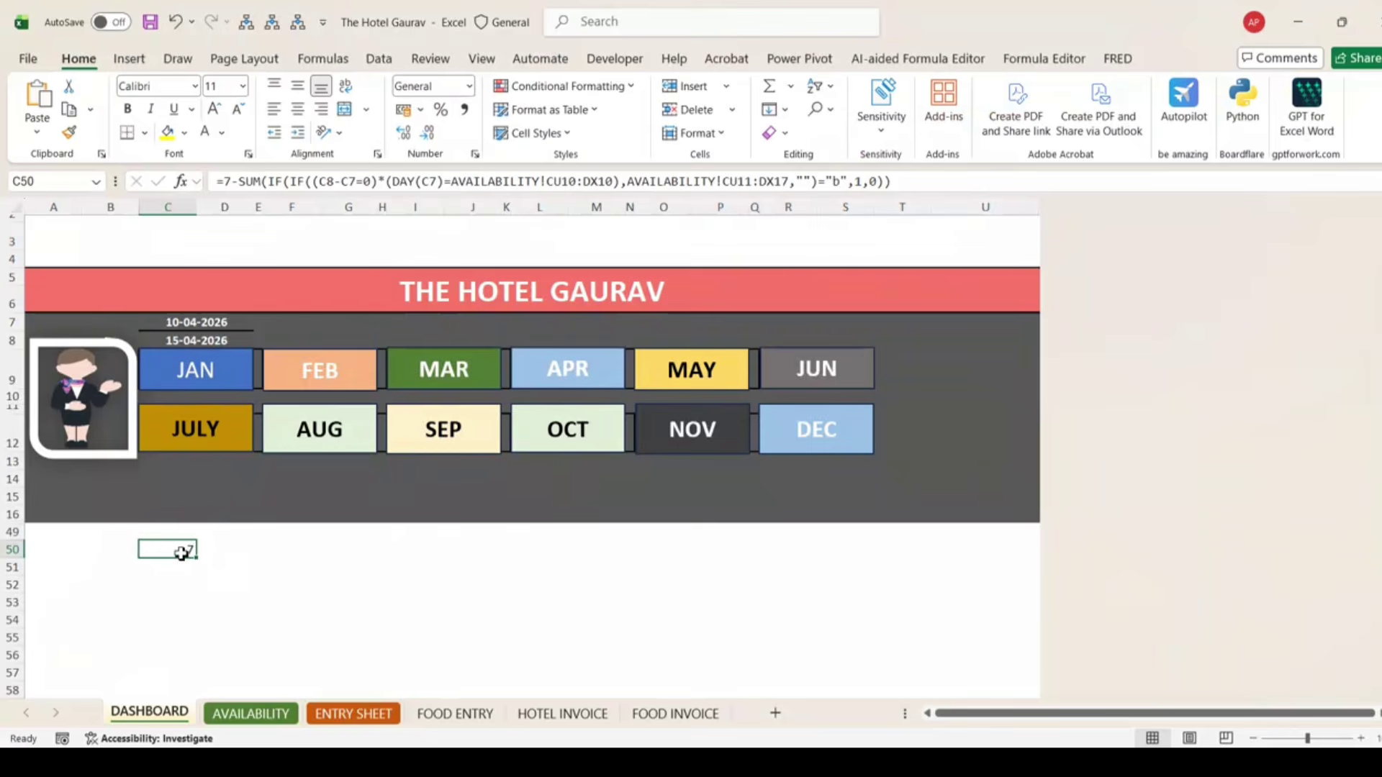
key("Delete")
key("ctrl+z")
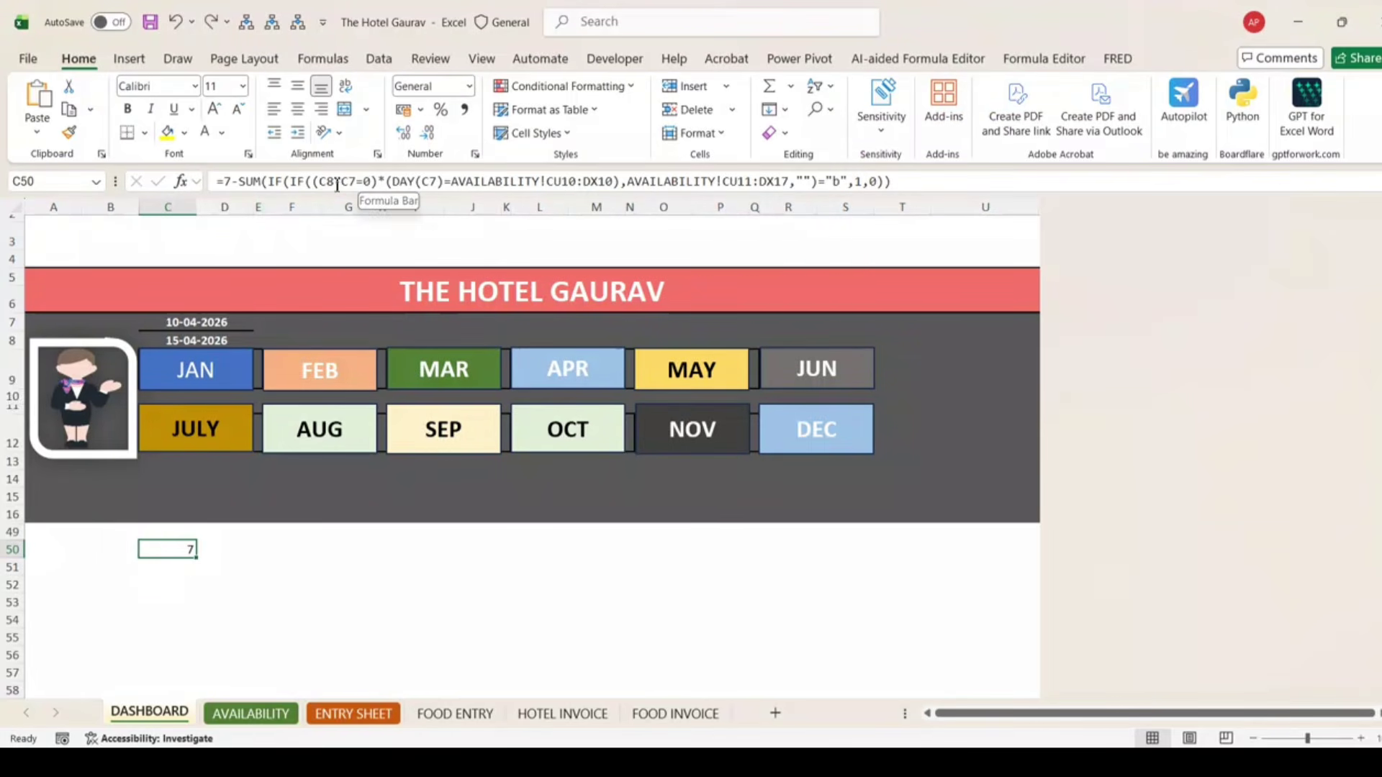
left_click(311, 183)
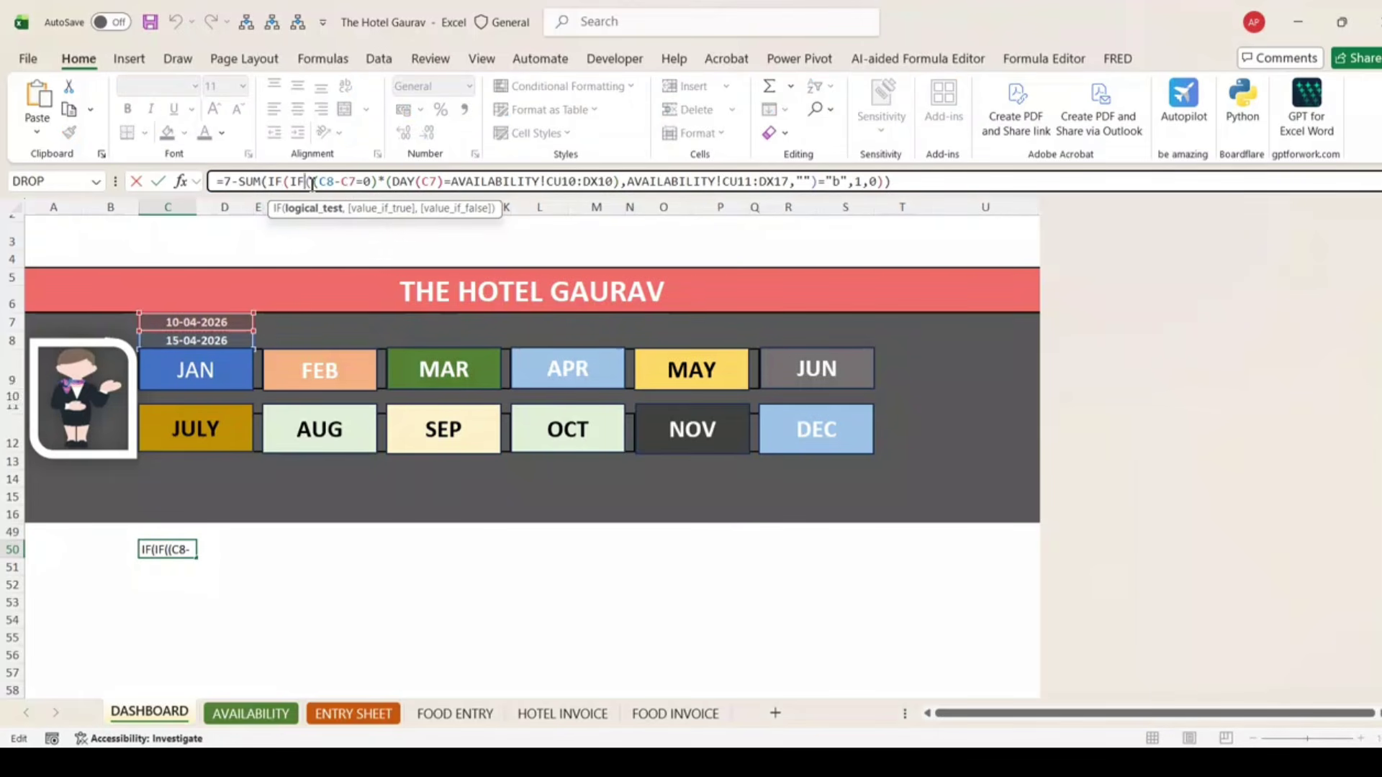
key("BackSpace")
key("BackSpace")
key("BackSpace")
key("BackSpace")
key("BackSpace")
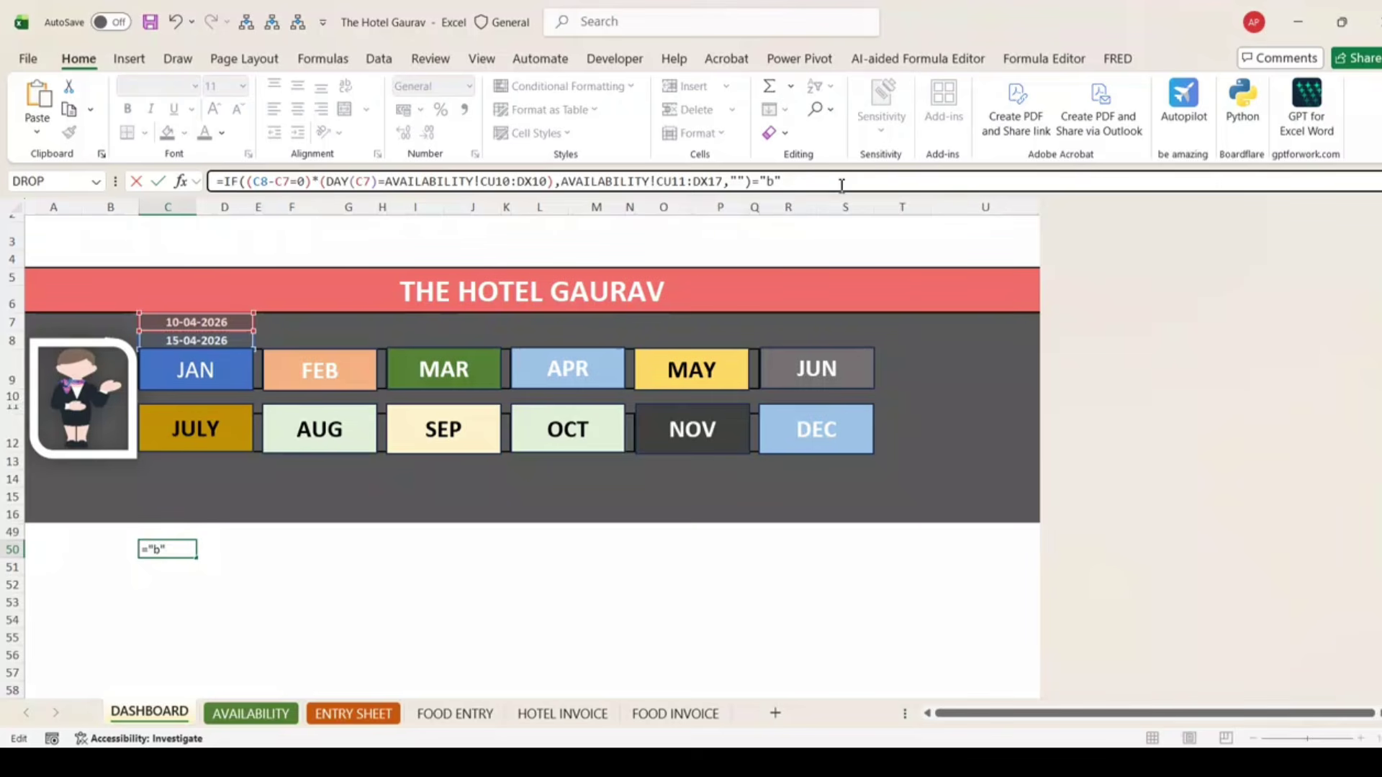
key("Return")
key("Up")
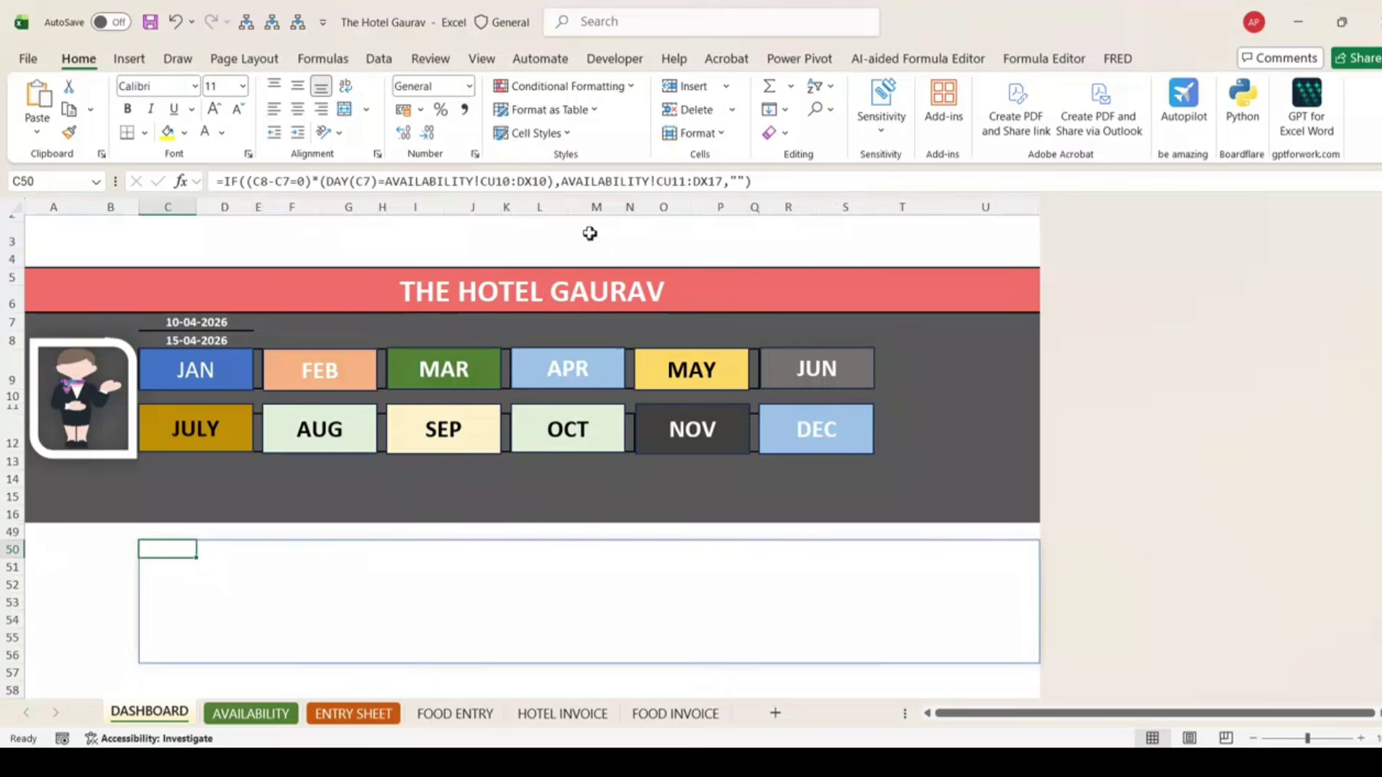
Step: Evaluate (C8-C7=0) and C8-C7 separately inside the C50 formula, restoring the cell references after each check
left_click(204, 341)
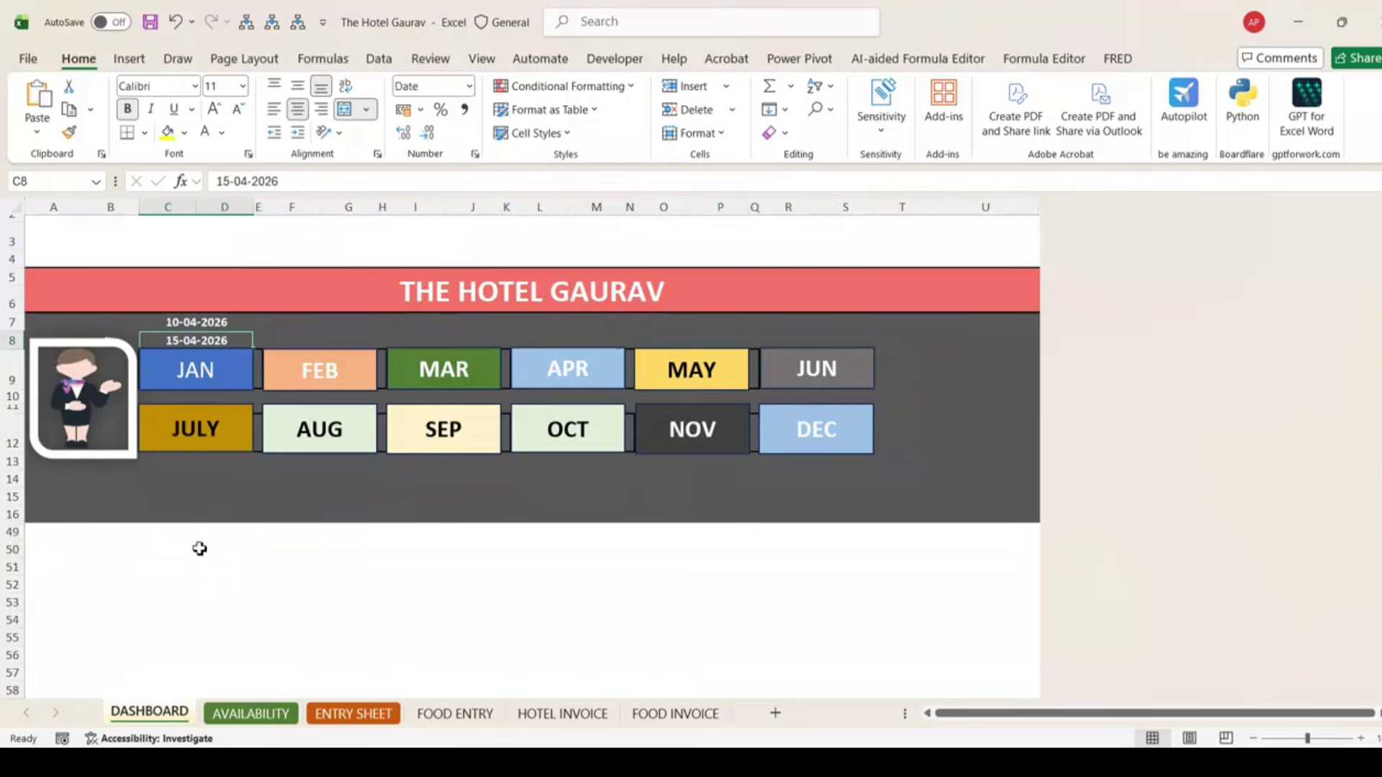
left_click(158, 552)
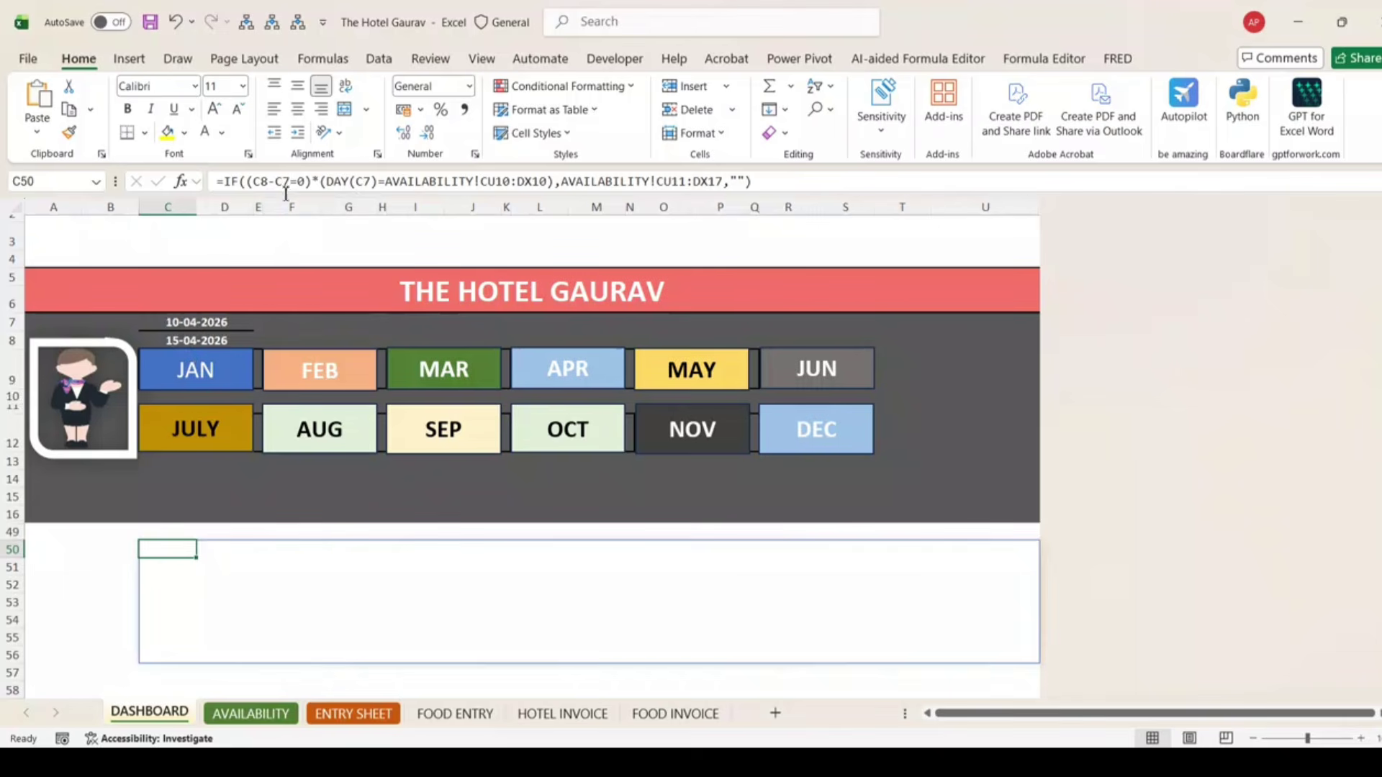
left_click_drag(250, 181, 302, 186)
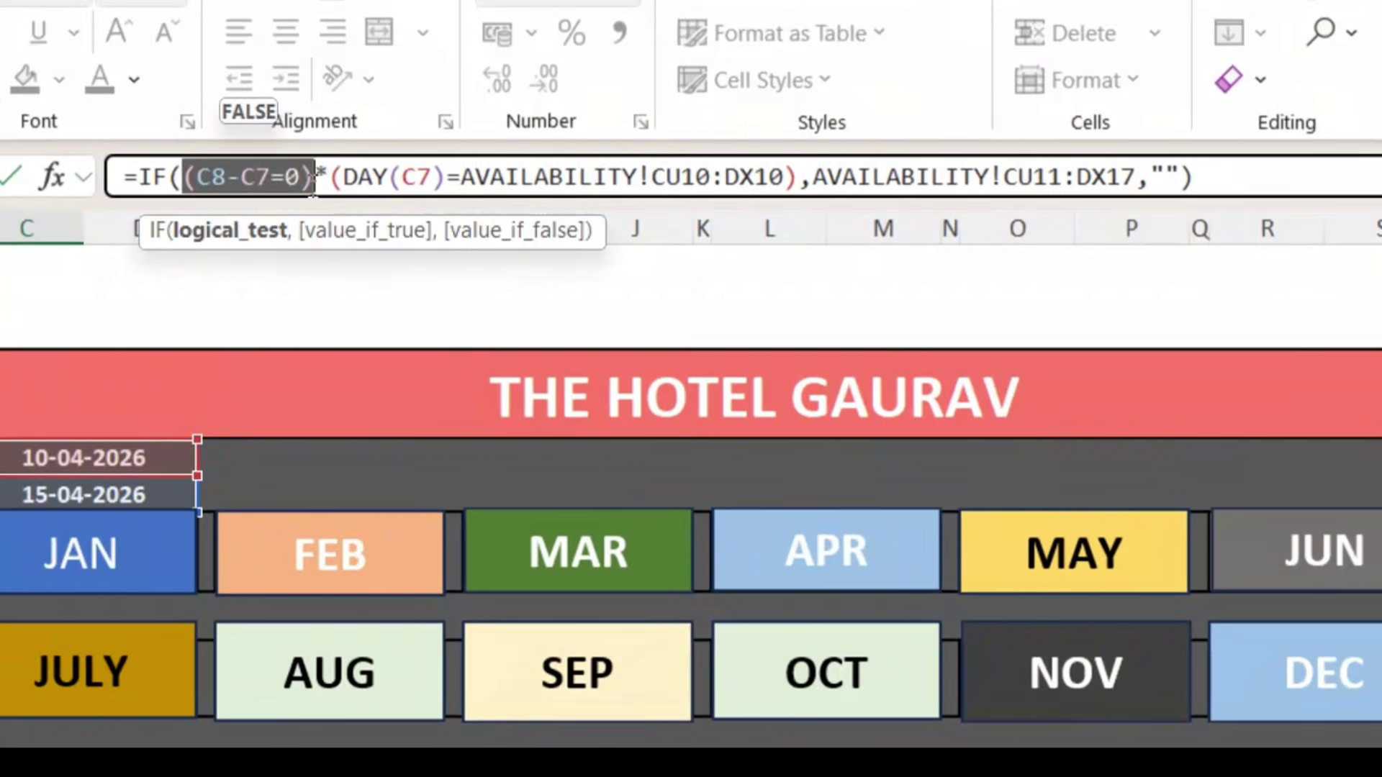
key("F9")
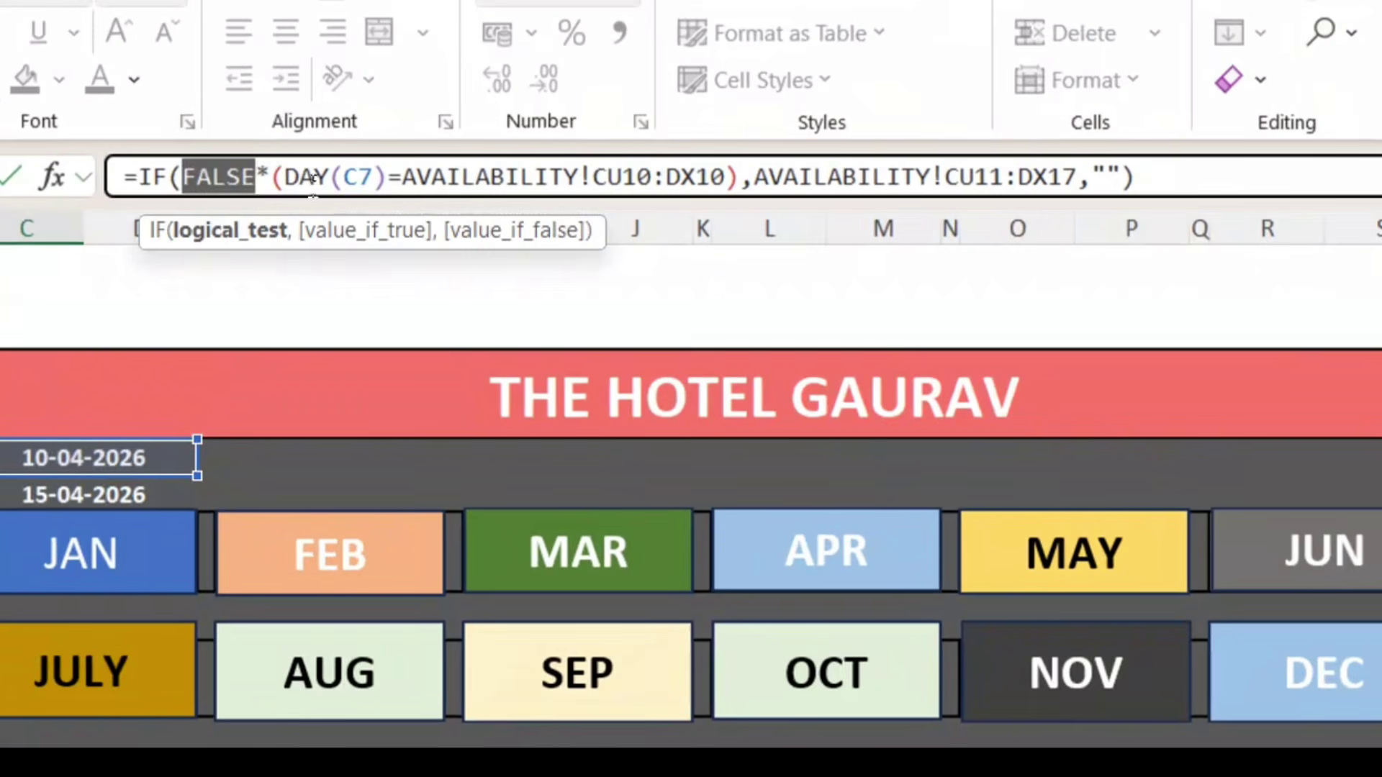
key("ctrl+z")
left_click_drag(198, 176, 279, 175)
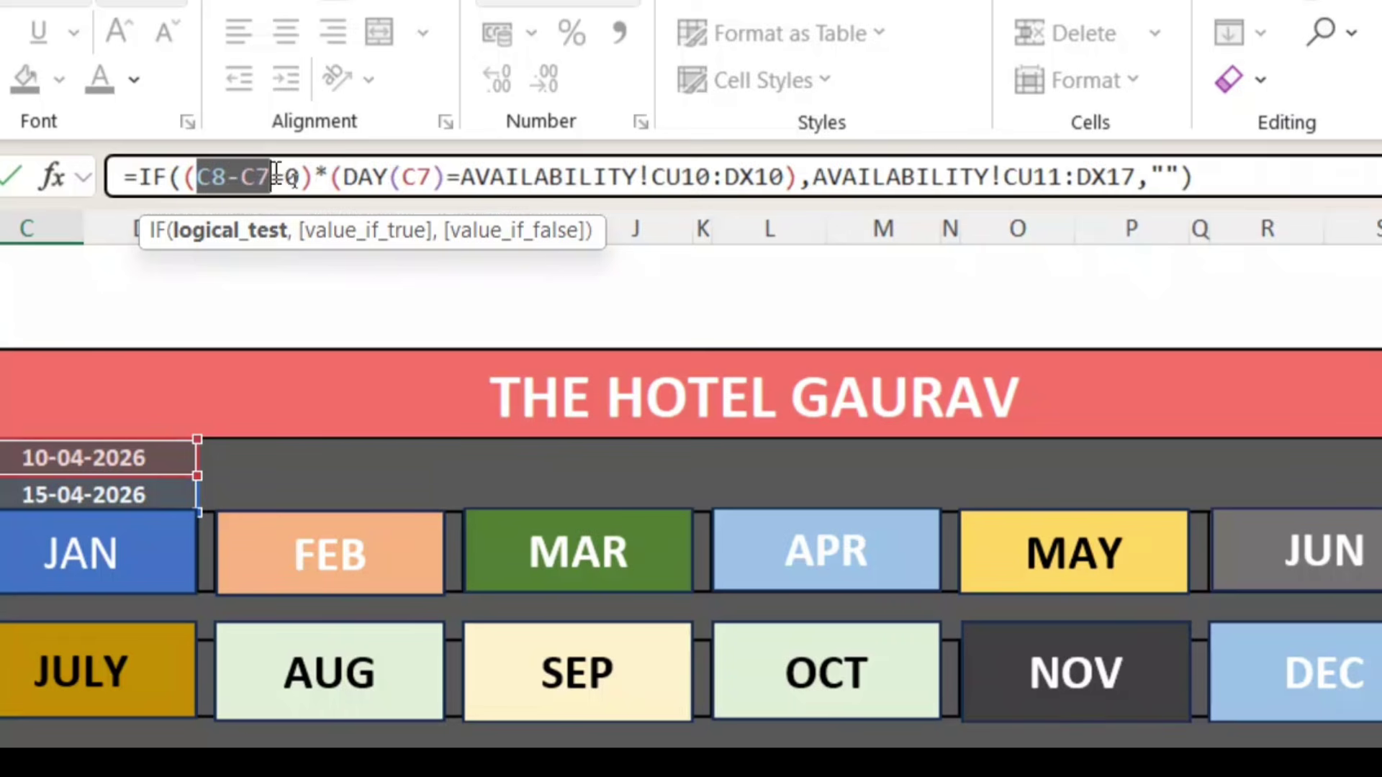
key("F9")
key("ctrl+z")
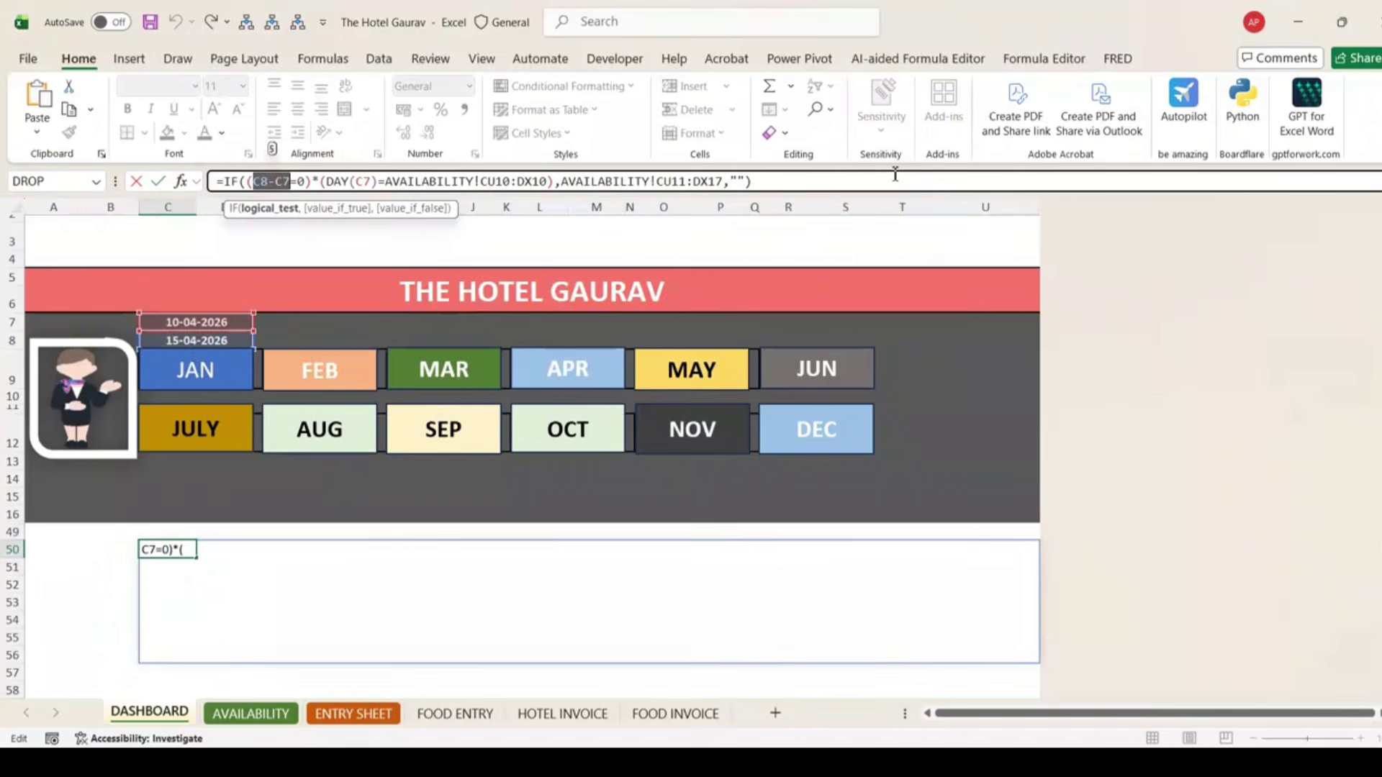
Step: Replace the "" false value in the C50 formula with the opening of a nested IF function
left_click(789, 183)
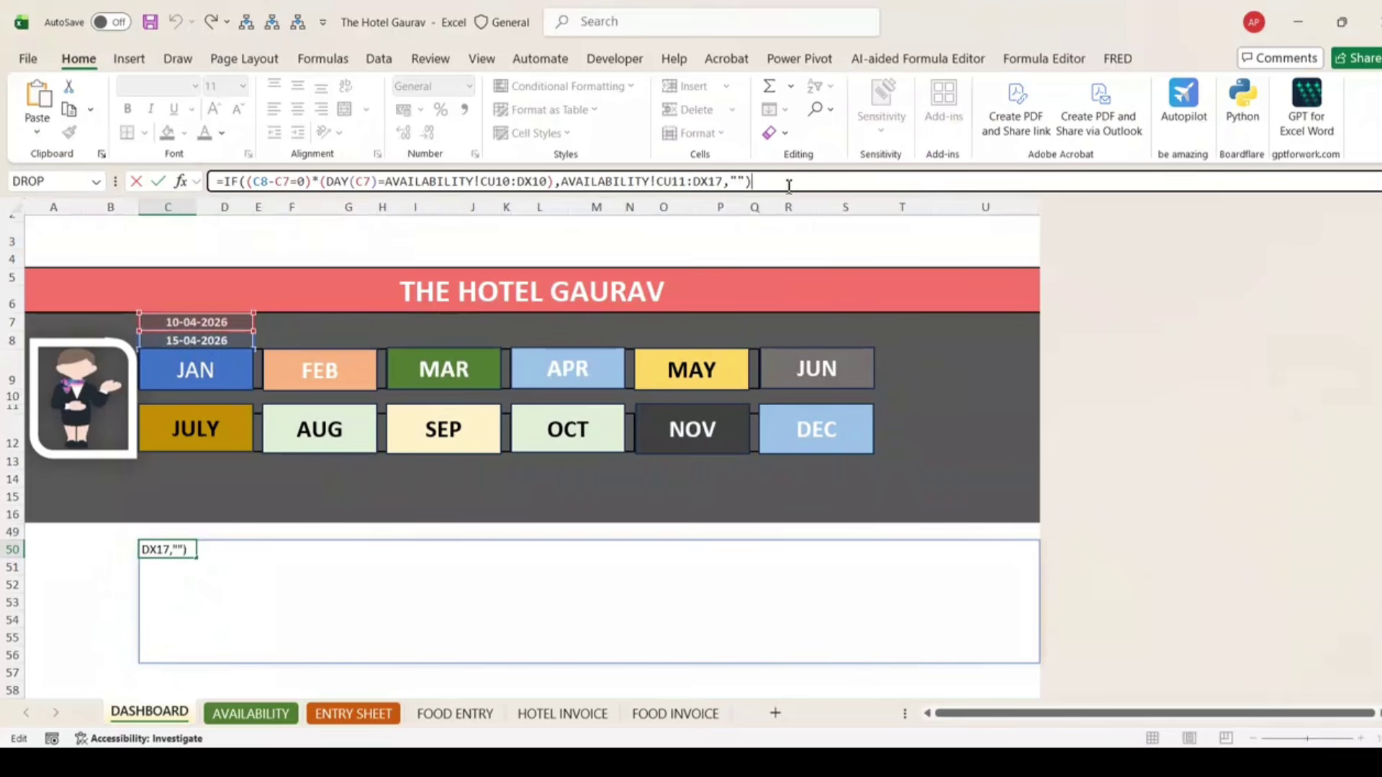
key("BackSpace")
key("BackSpace")
key("BackSpace")
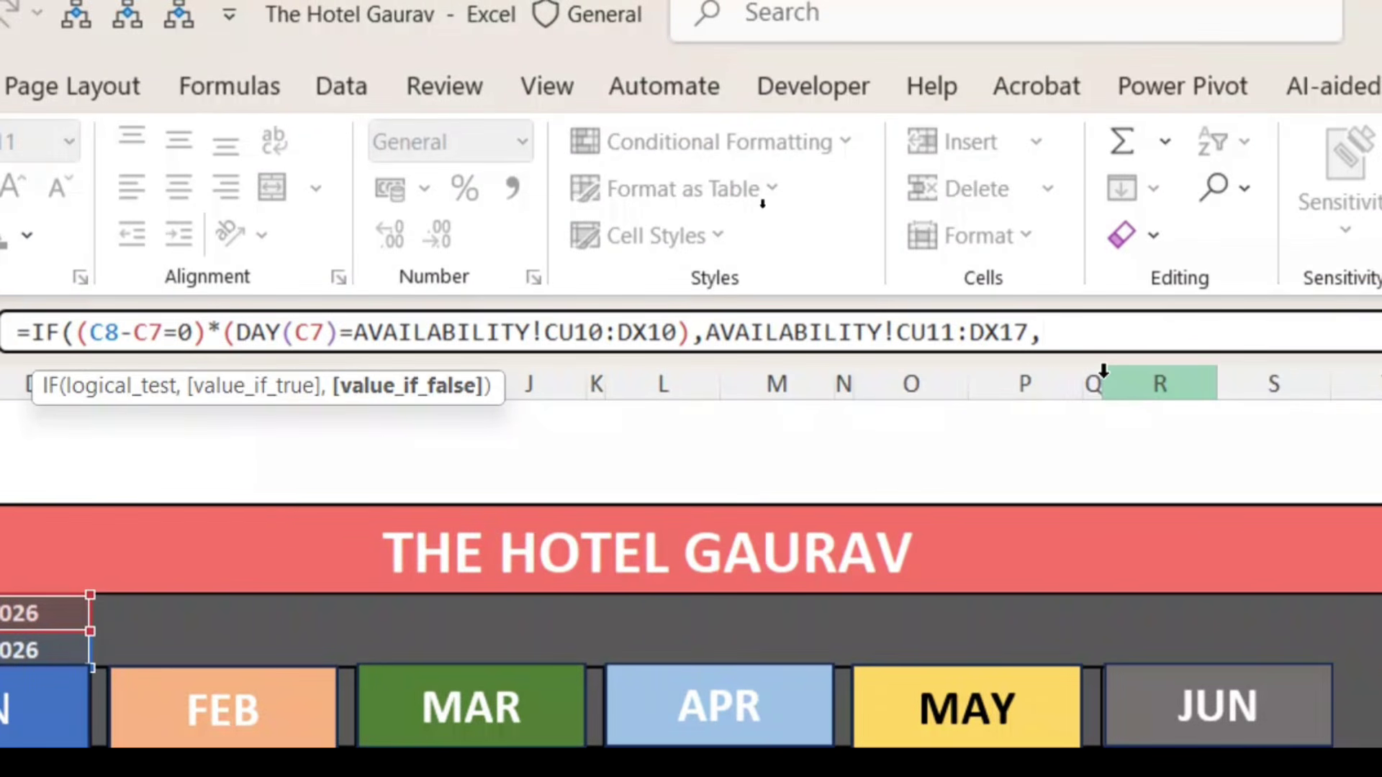
type("if")
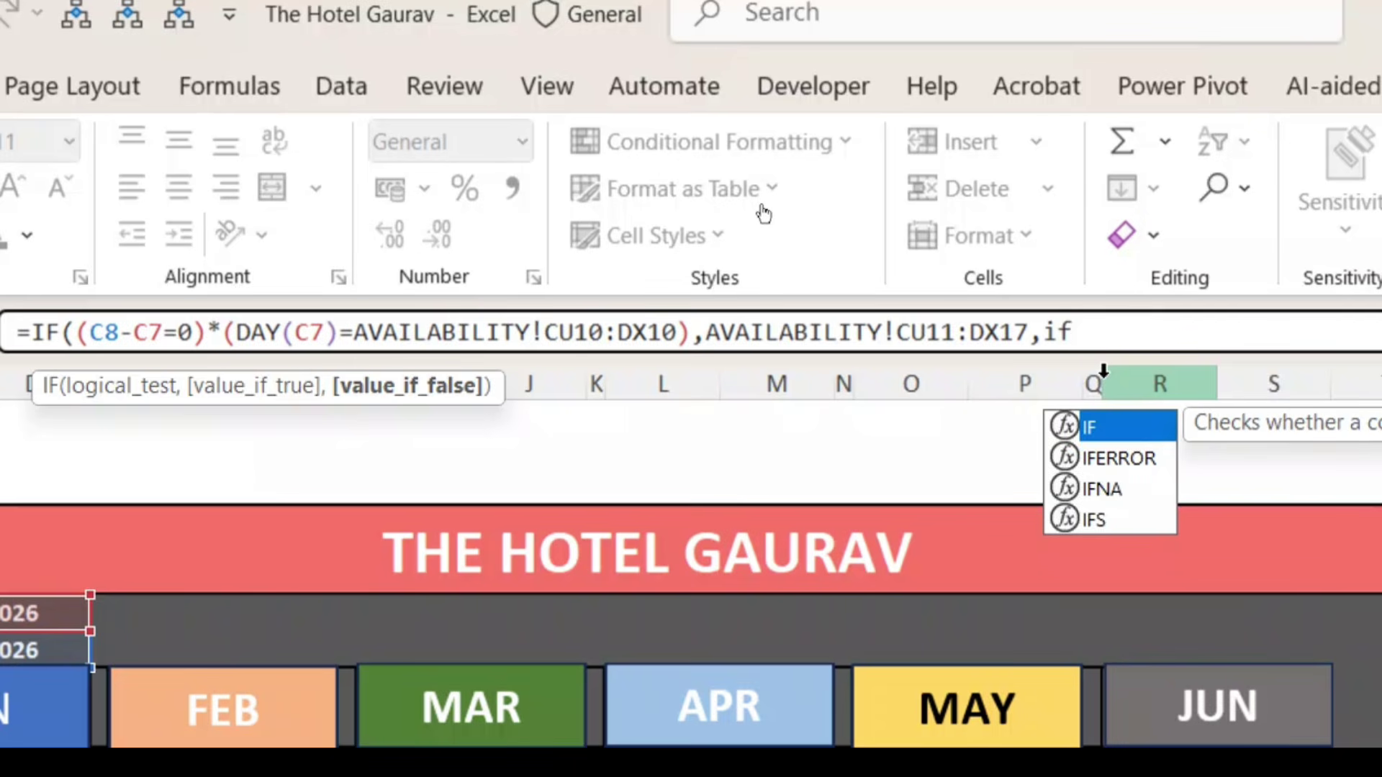
key("Tab")
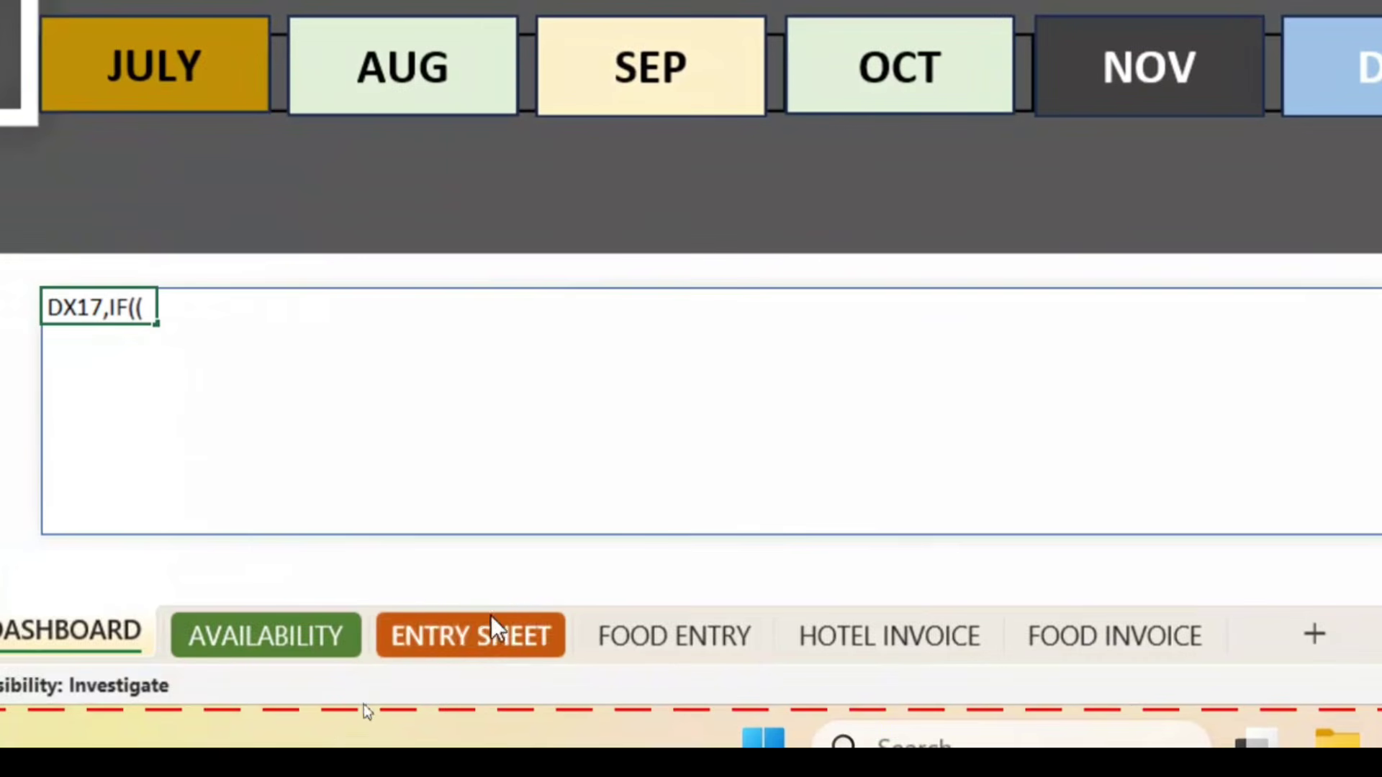
Step: Enter (AVAILABILITY!CU10:DX10>=DAY(DASHBOARD!C7)) as the nested IF's first condition and open a second one multiplied by it
left_click(292, 619)
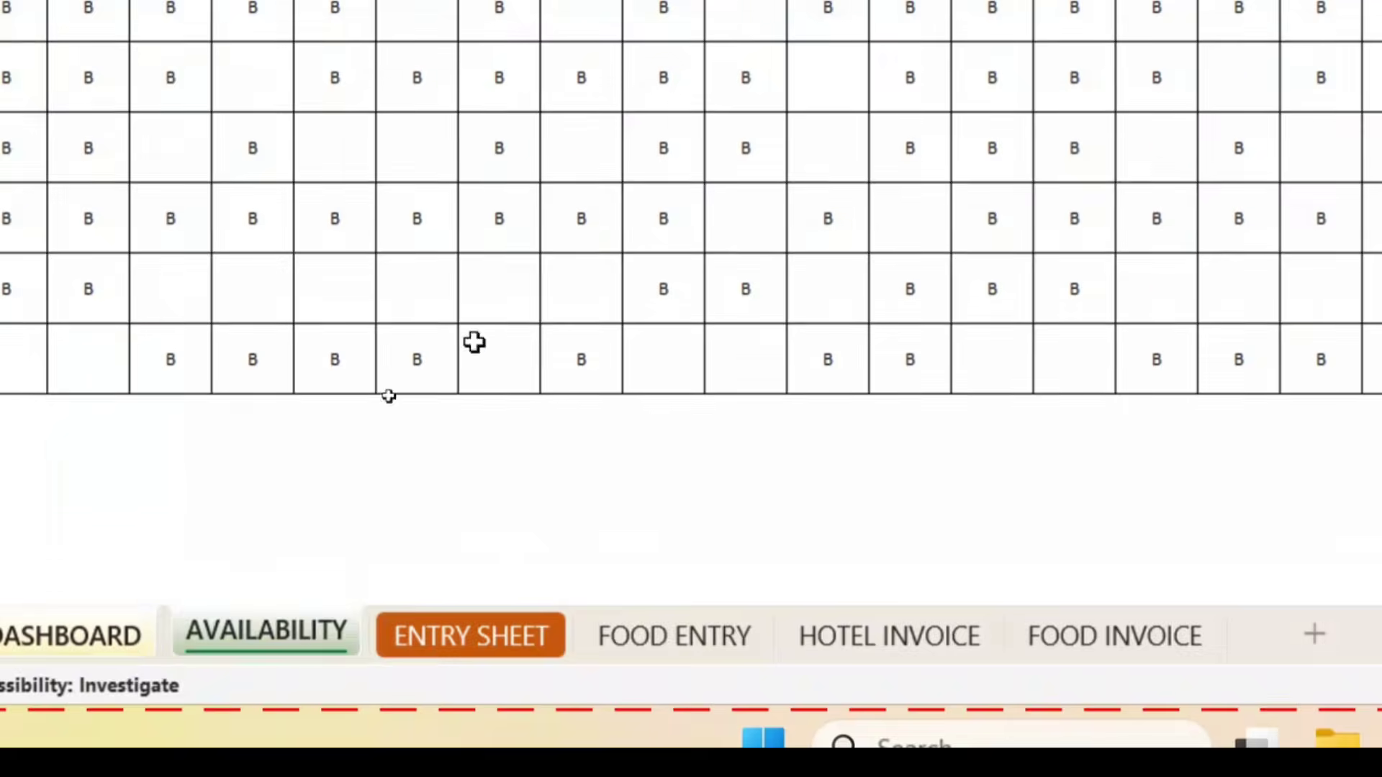
left_click_drag(72, 214, 1381, 234)
left_click_drag(1263, 234, 1381, 234)
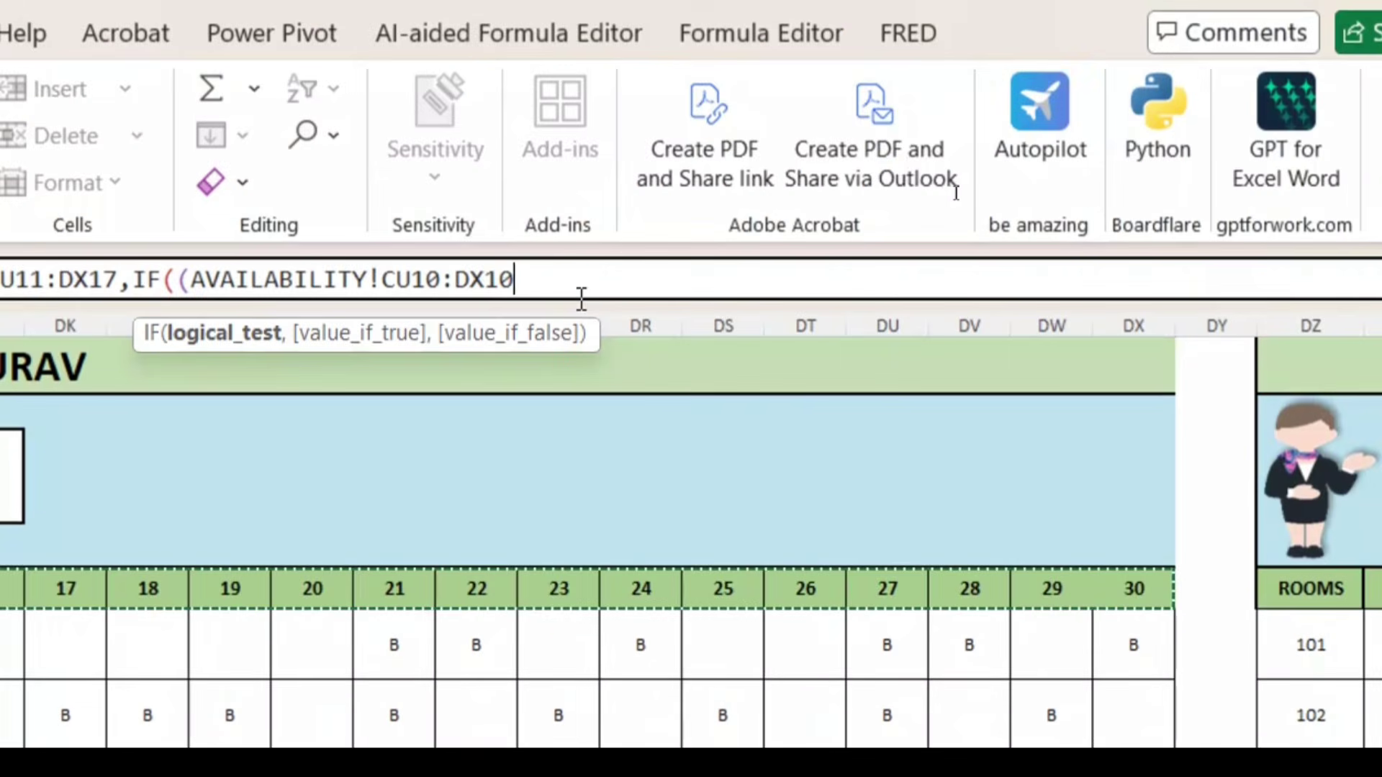
type(">=day(")
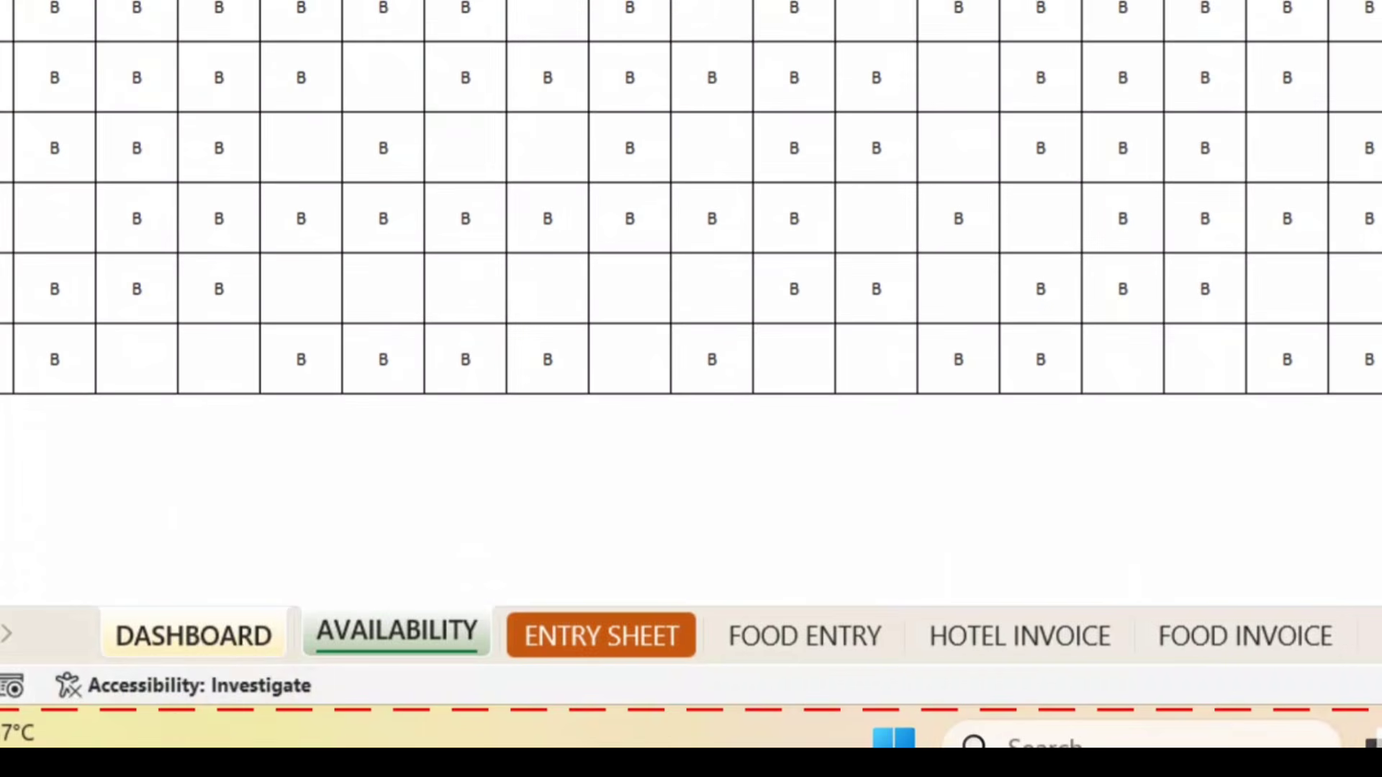
left_click(245, 637)
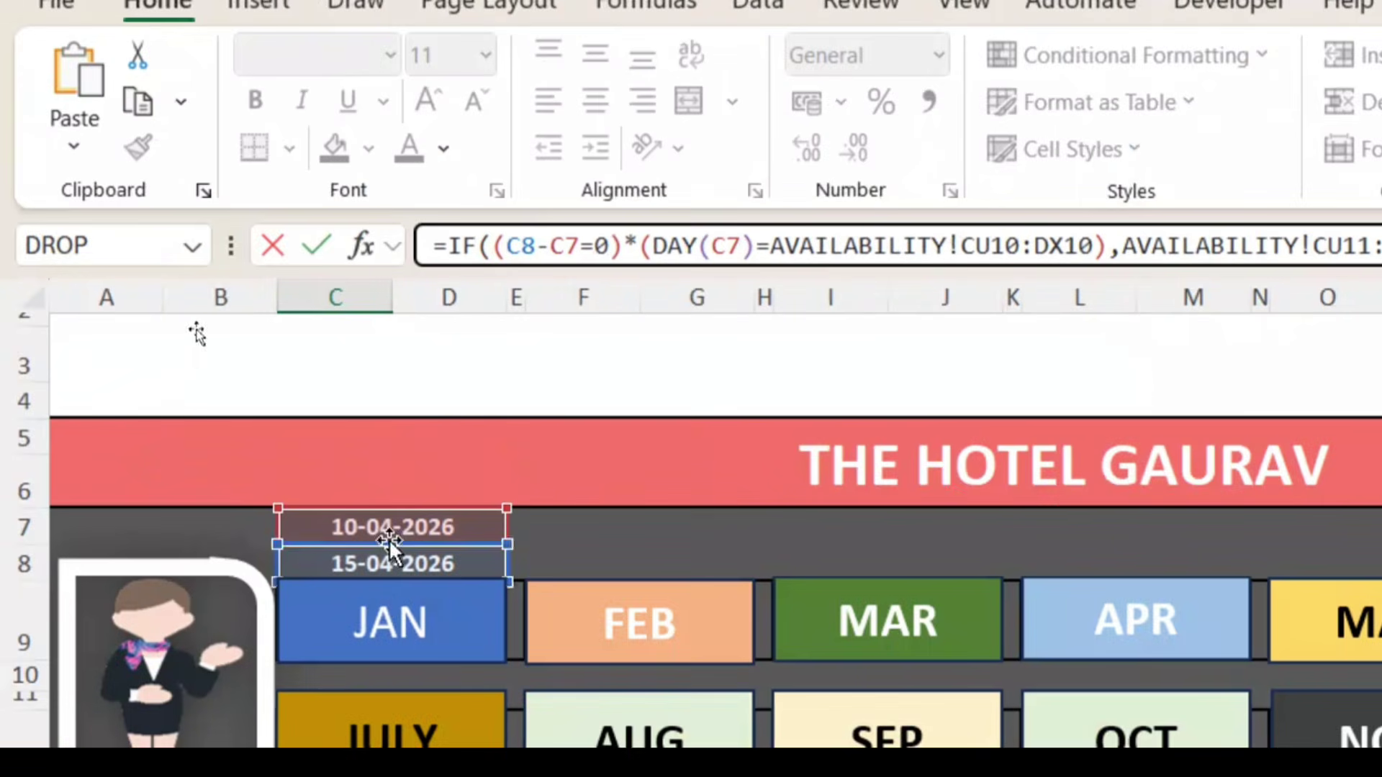
left_click(387, 530)
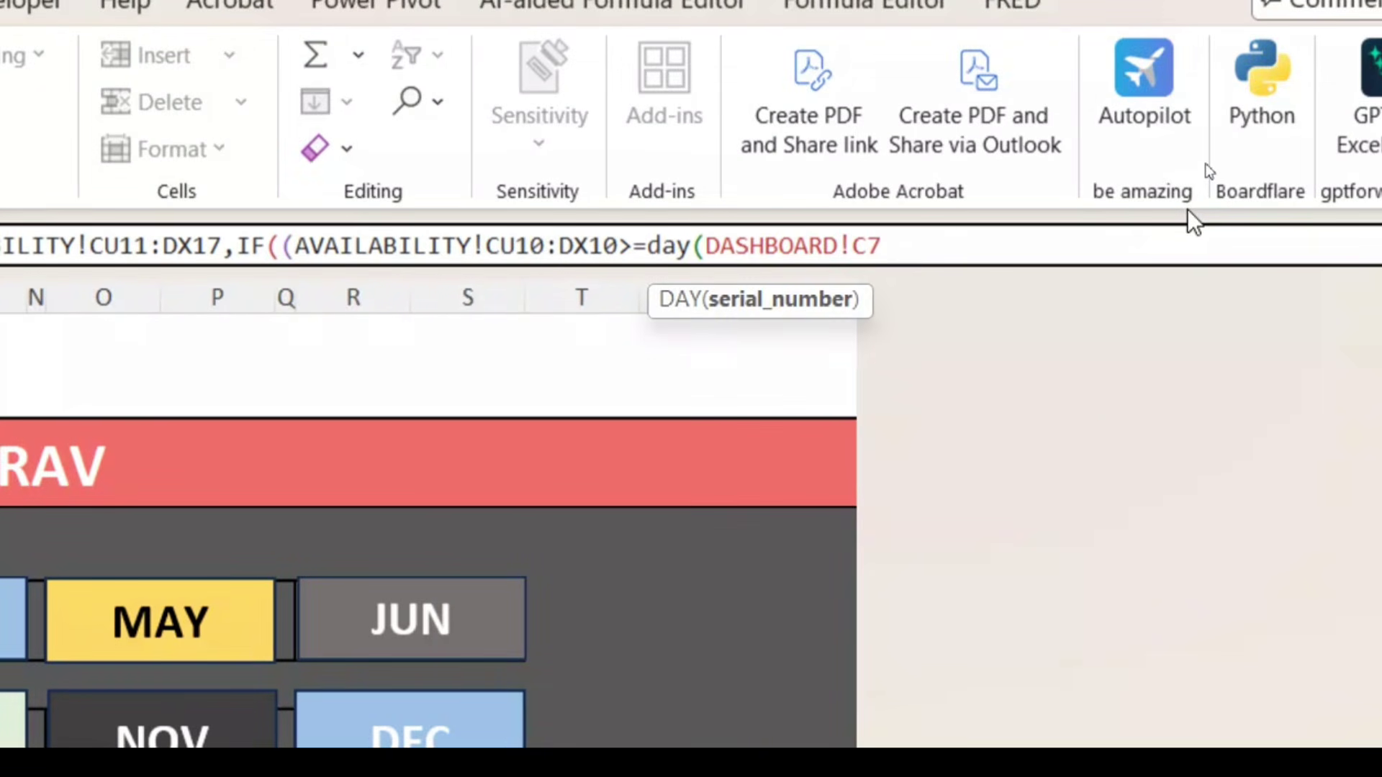
type("))*(")
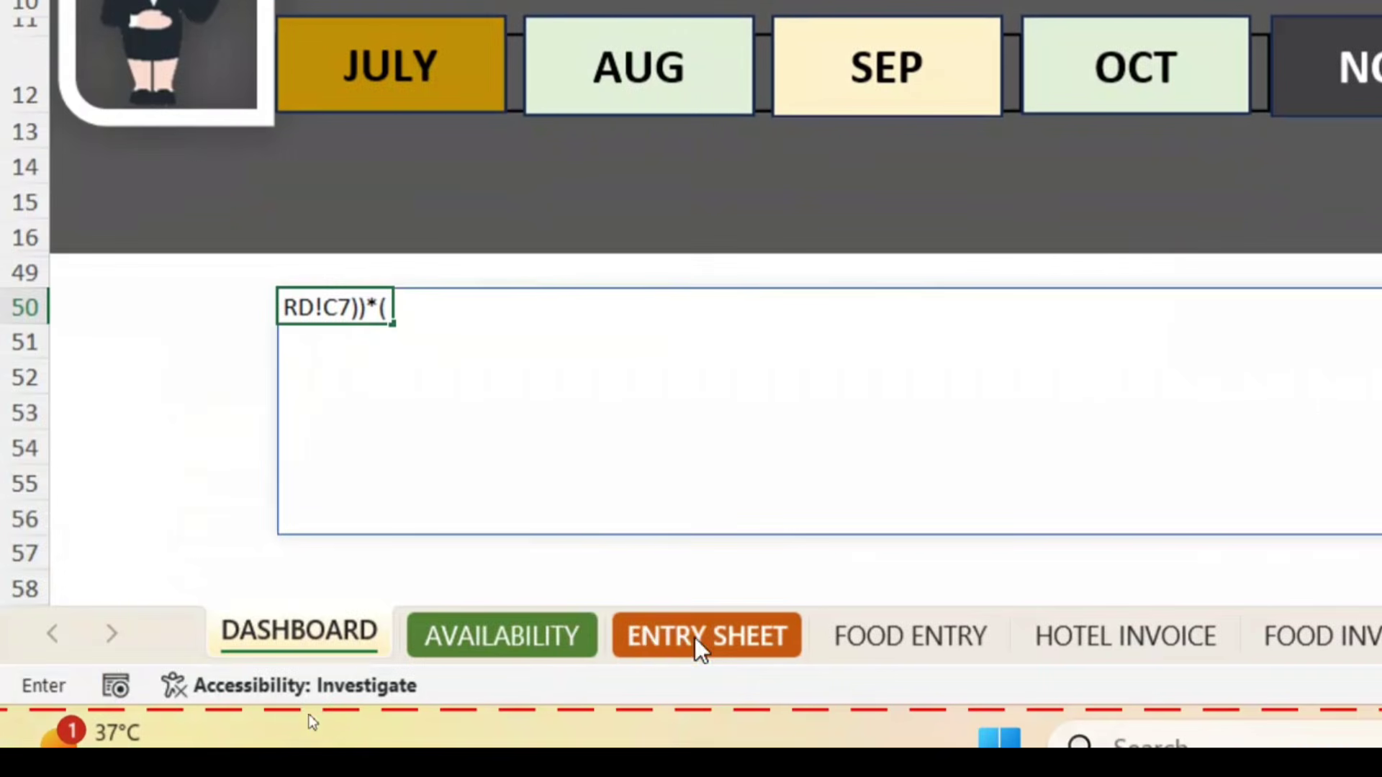
Step: Reference the April day numbers AVAILABILITY!CU10:DX10 as the range for the nested IF's second condition
left_click(555, 634)
left_click_drag(101, 361, 324, 360)
key("shift+Right")
key("shift+Right")
key("shift+Right")
key("shift+Right")
key("shift+Right")
key("shift+Right")
key("shift+Right")
key("shift+Right")
key("shift+Right")
key("shift+Right")
key("shift+Right")
key("shift+Right")
key("shift+Right")
key("shift+Right")
key("shift+Right")
key("shift+Right")
key("shift+Right")
key("shift+Right")
key("shift+Right")
key("shift+Right")
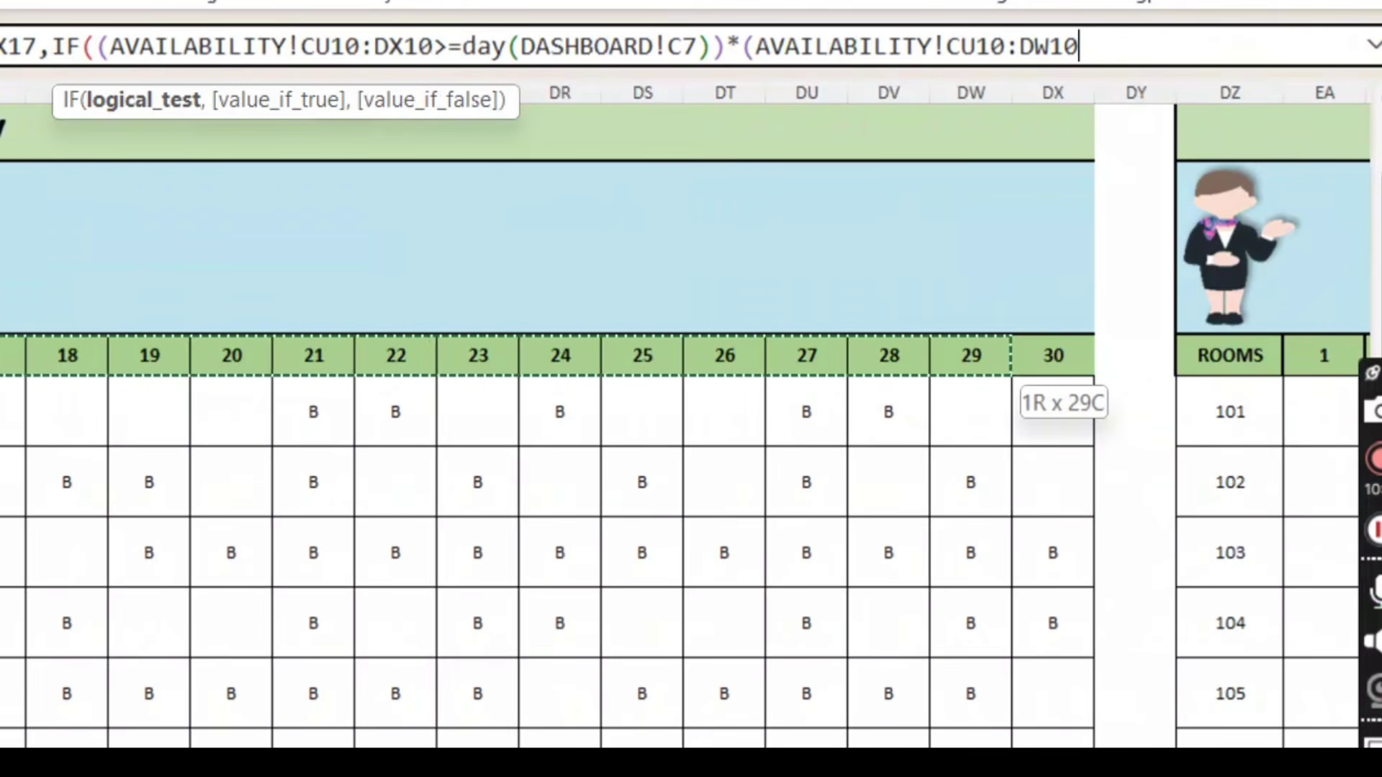
key("shift+Right")
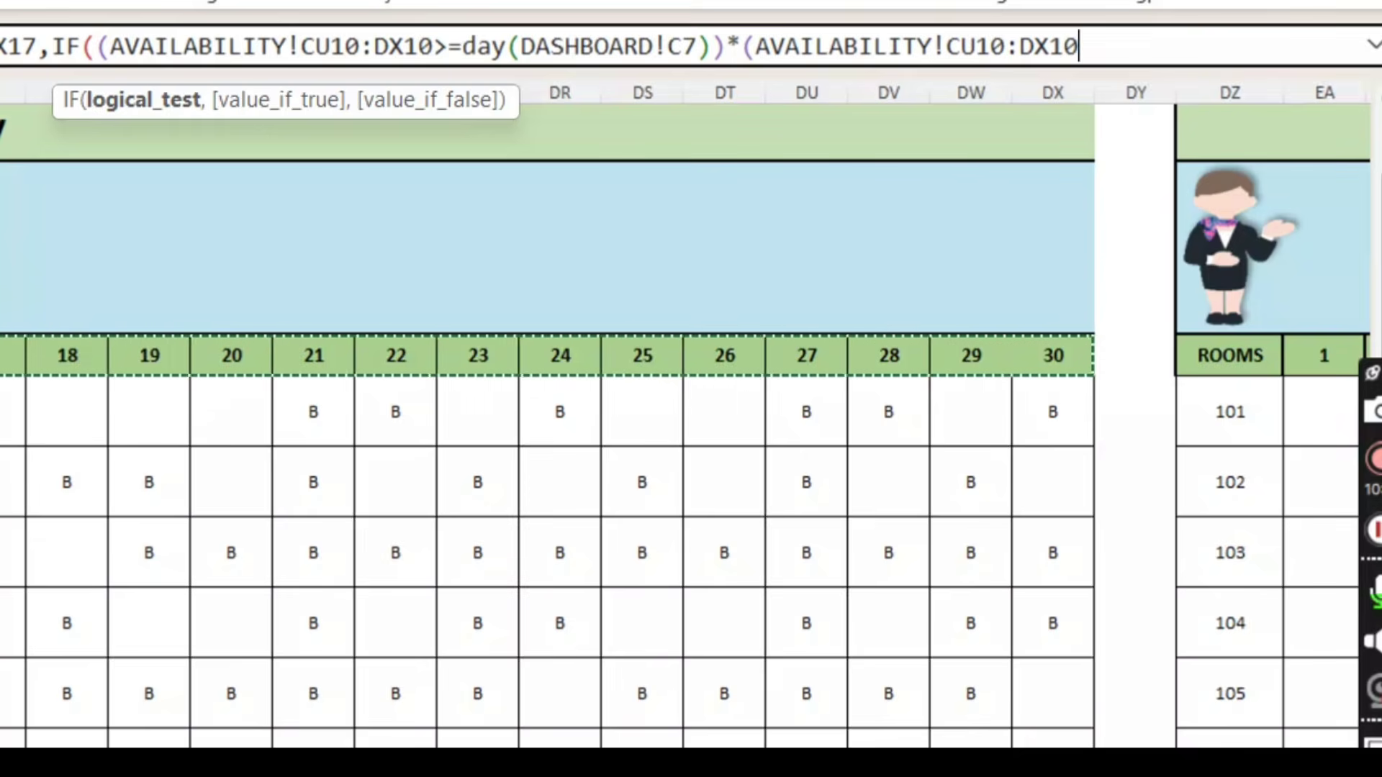
Step: Compare the second condition's range with the end date by adding <=DAY(DASHBOARD!C8)
type("<")
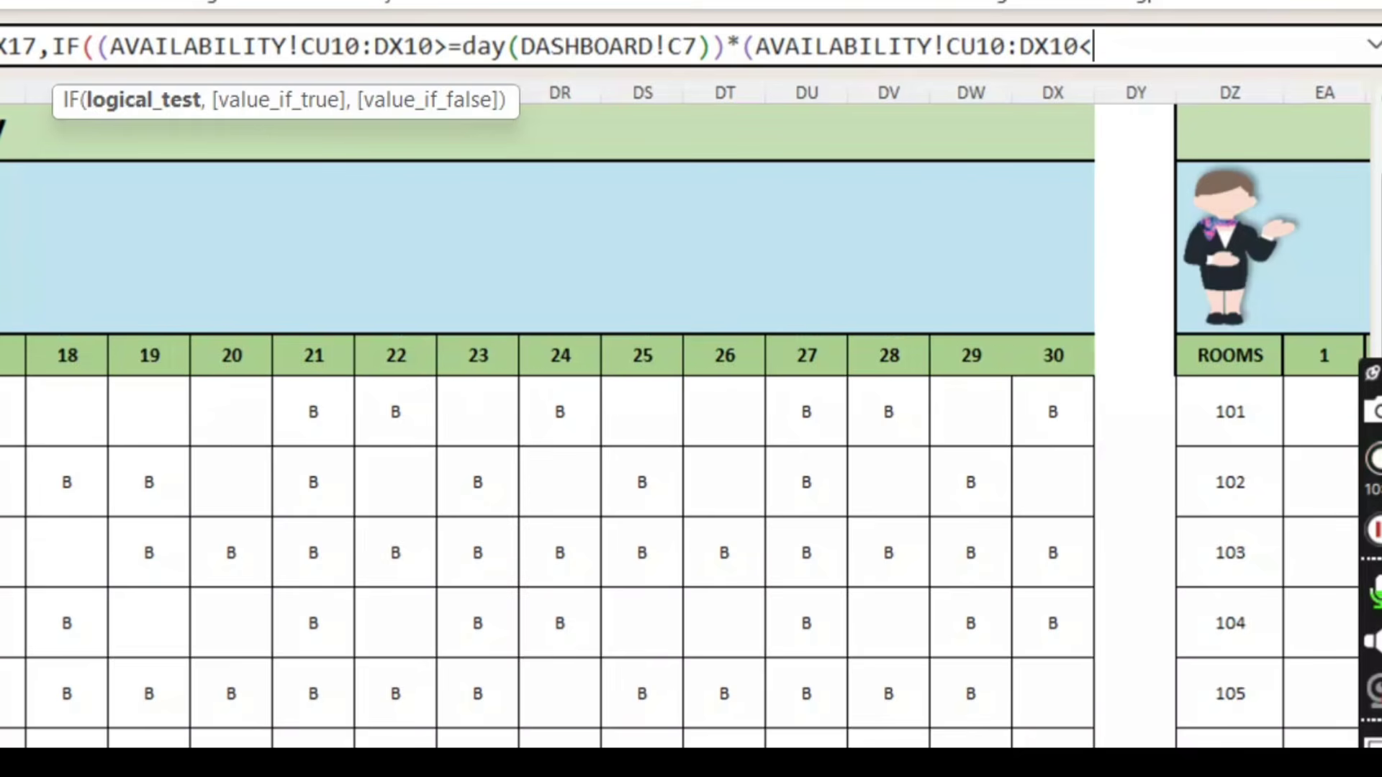
type("=dayu")
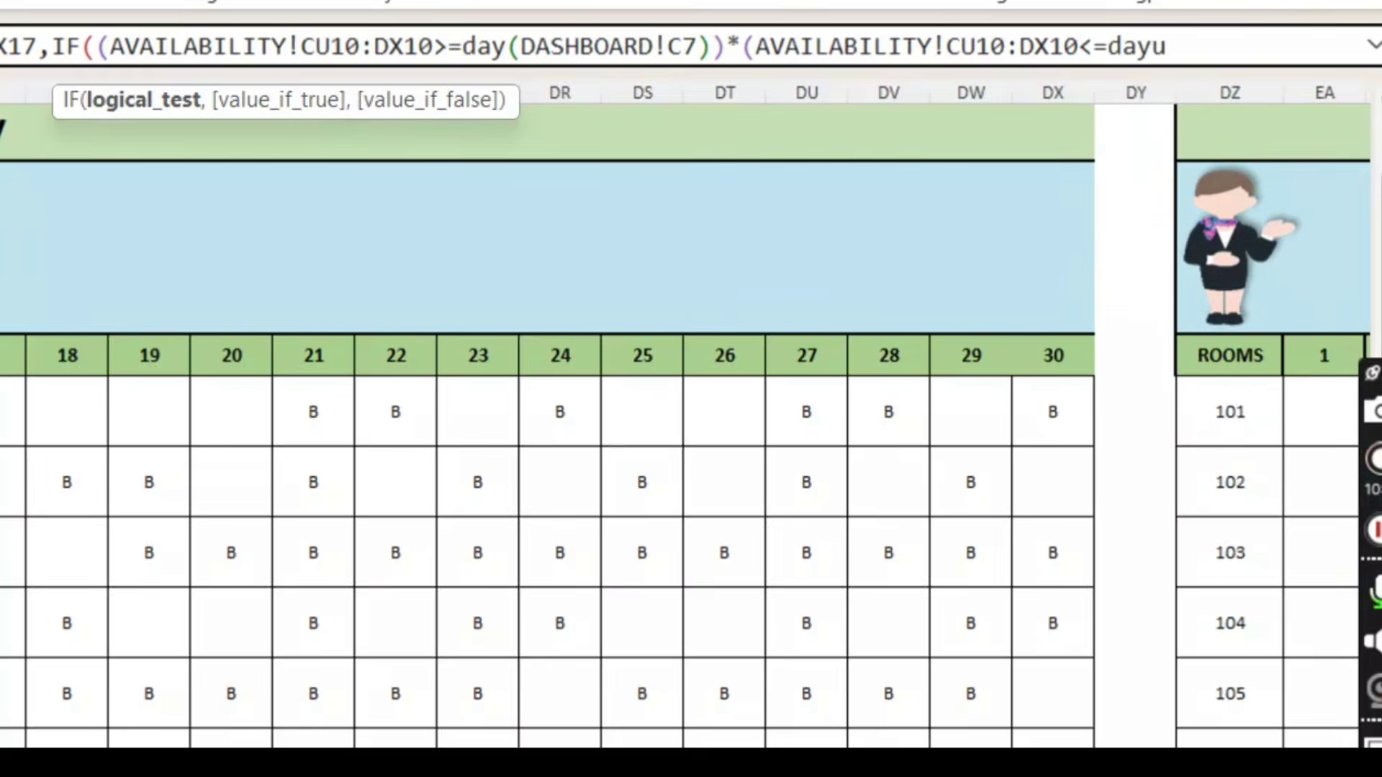
type("(")
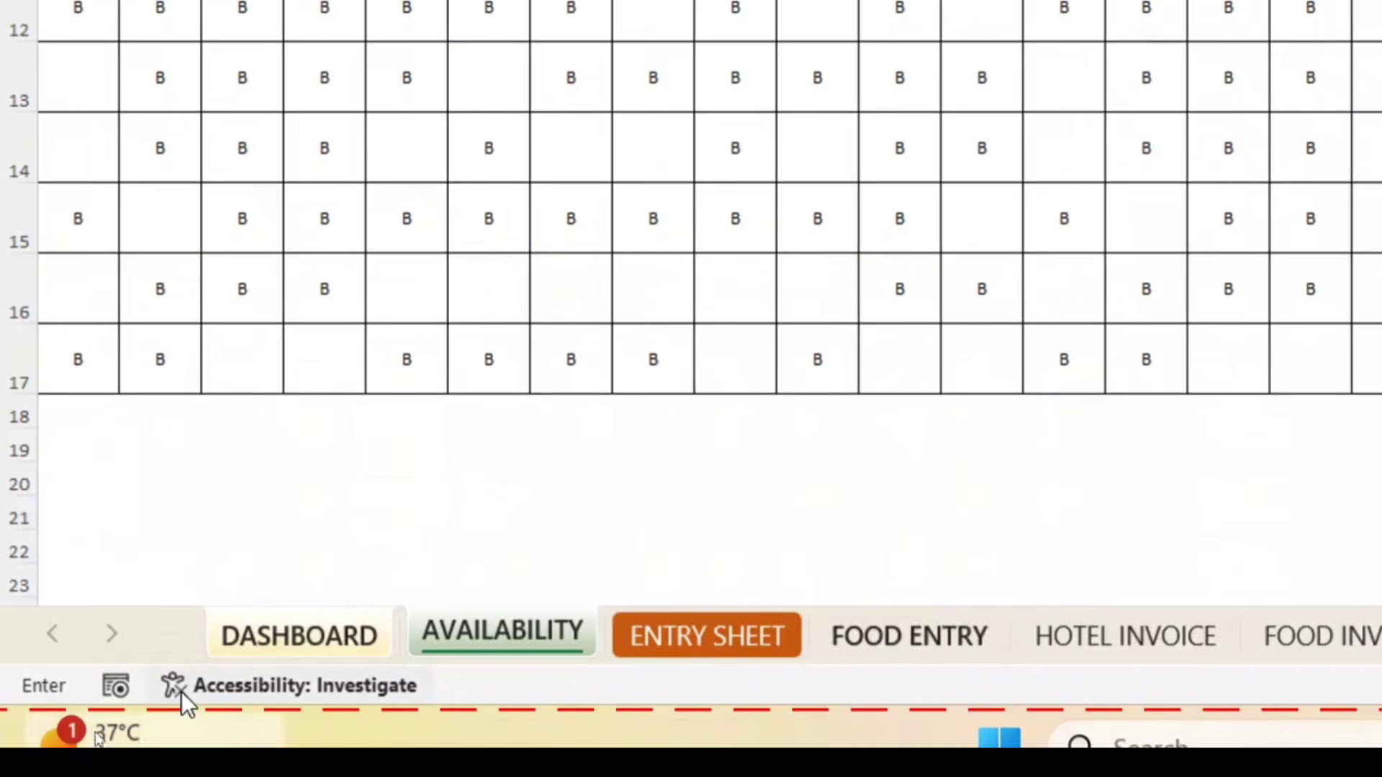
left_click(348, 623)
left_click(362, 606)
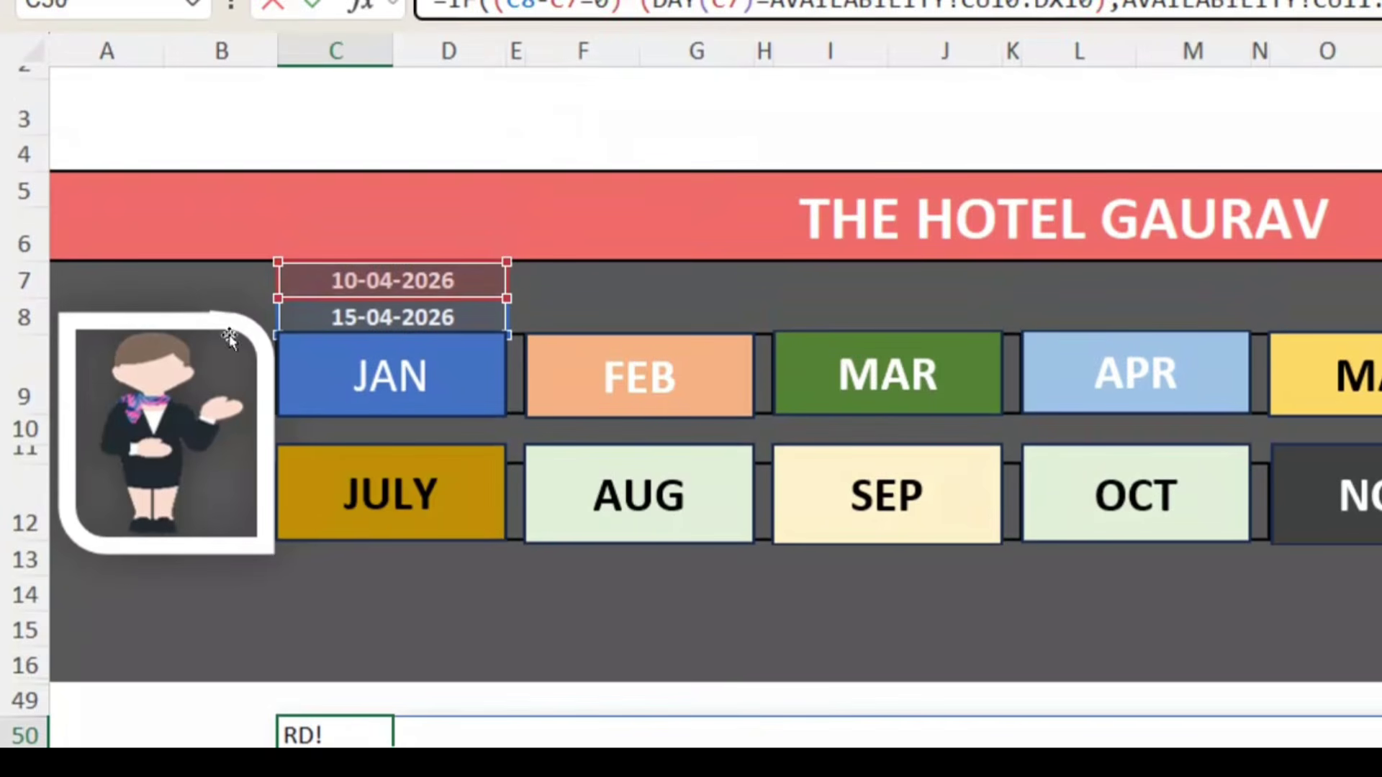
left_click(401, 315)
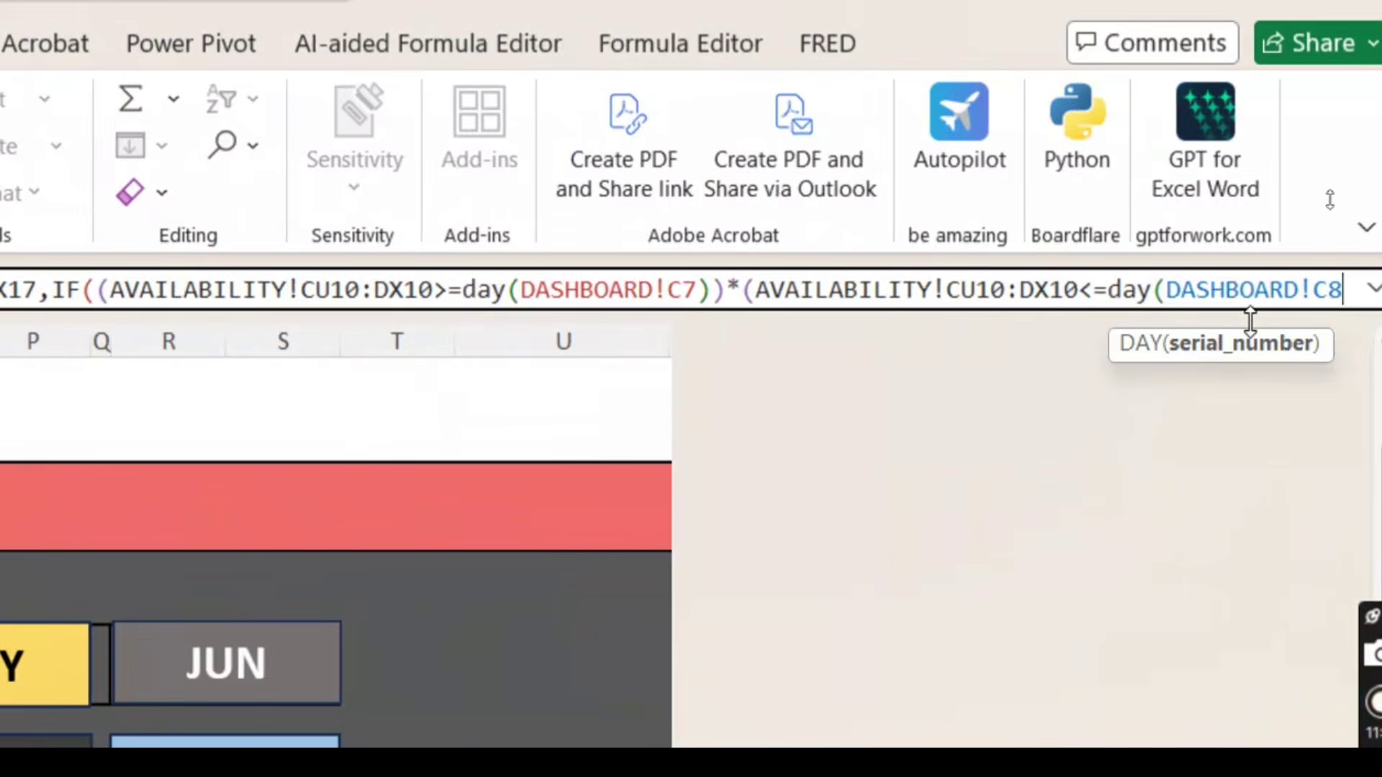
type(")")
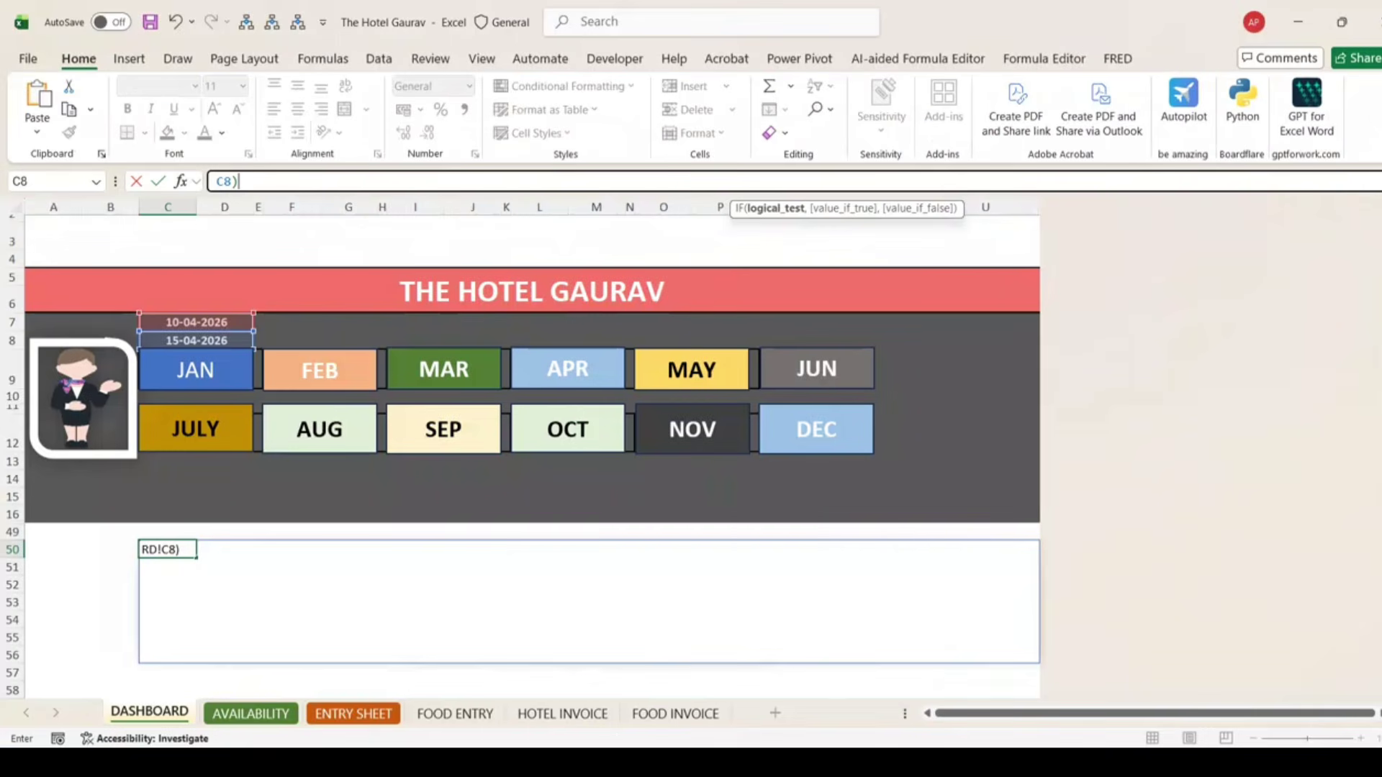
Step: Close the parentheses after DAY(DASHBOARD!C8) in the nested IF's second condition and try to commit the C50 formula
key("ctrl+shift+u")
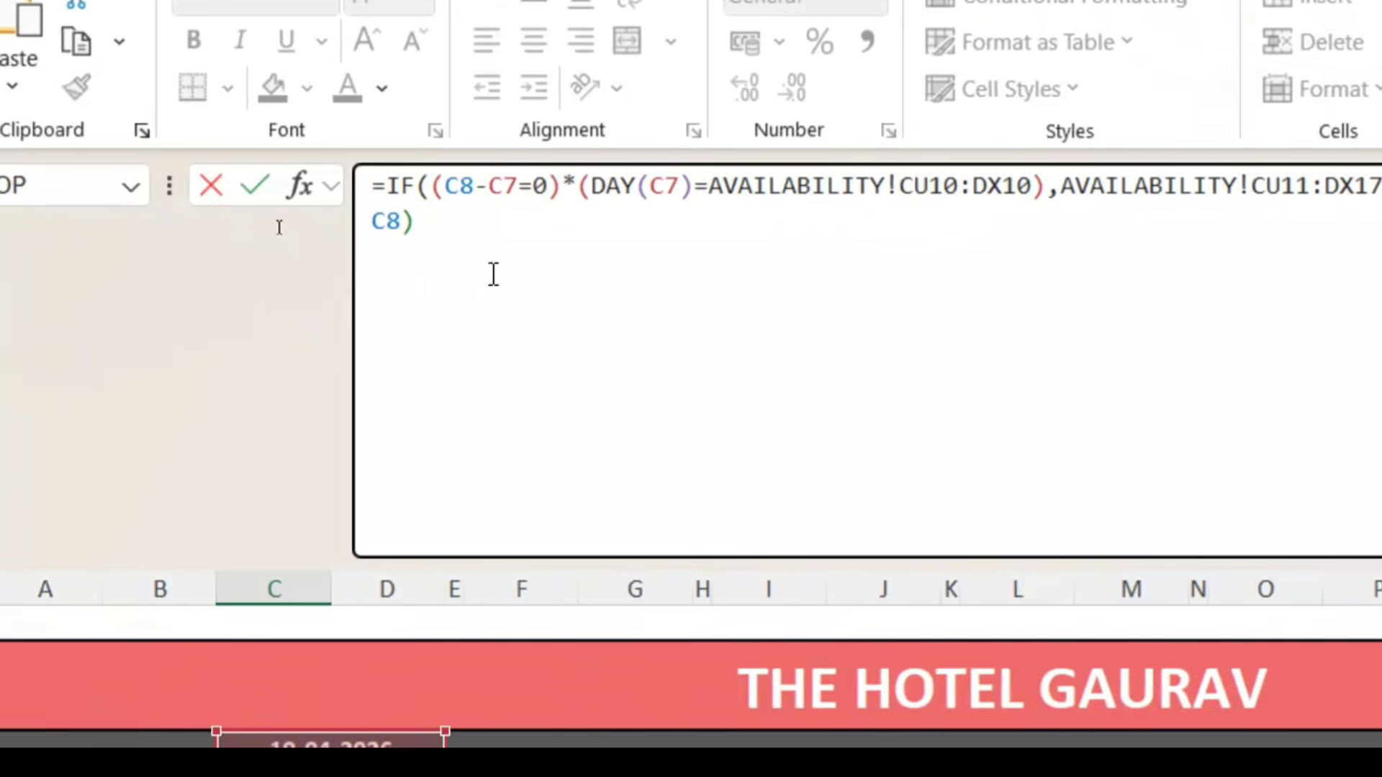
type(")")
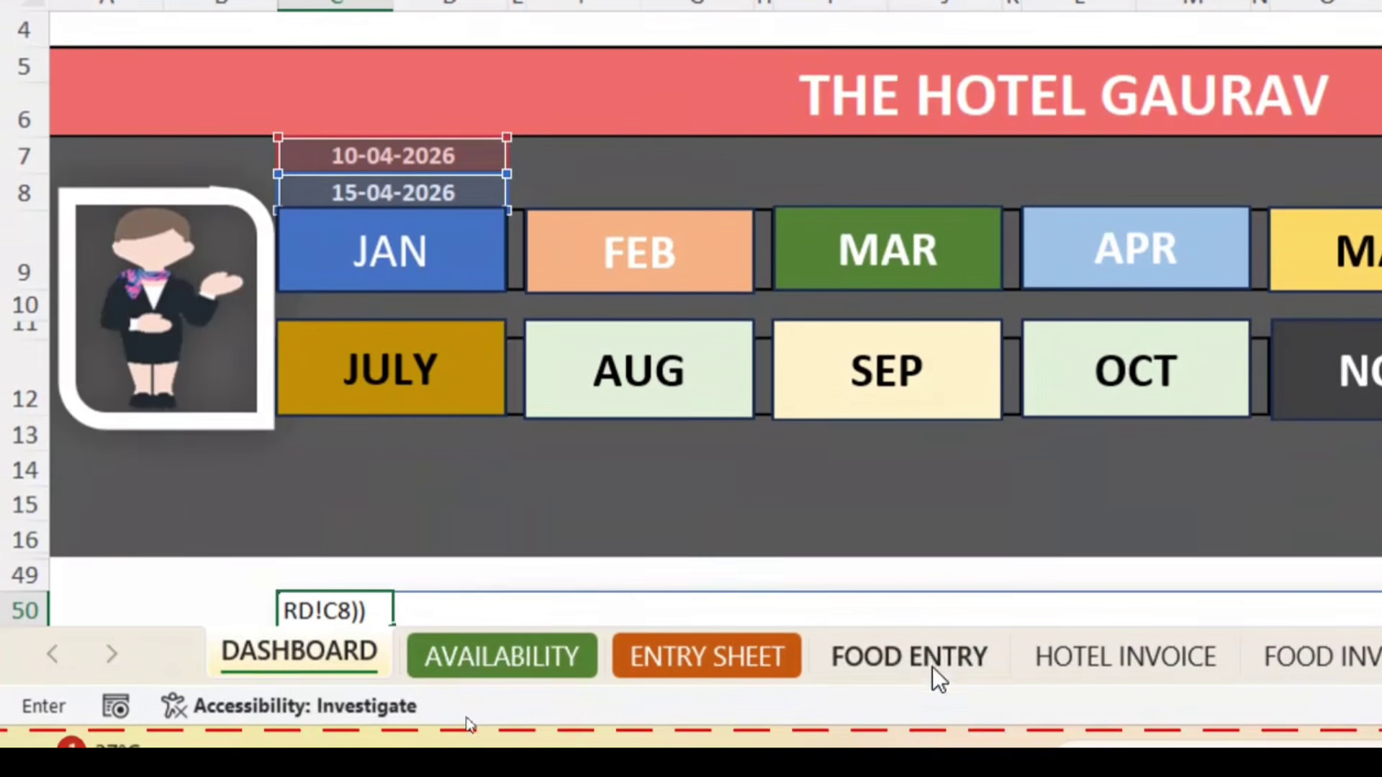
key("Return")
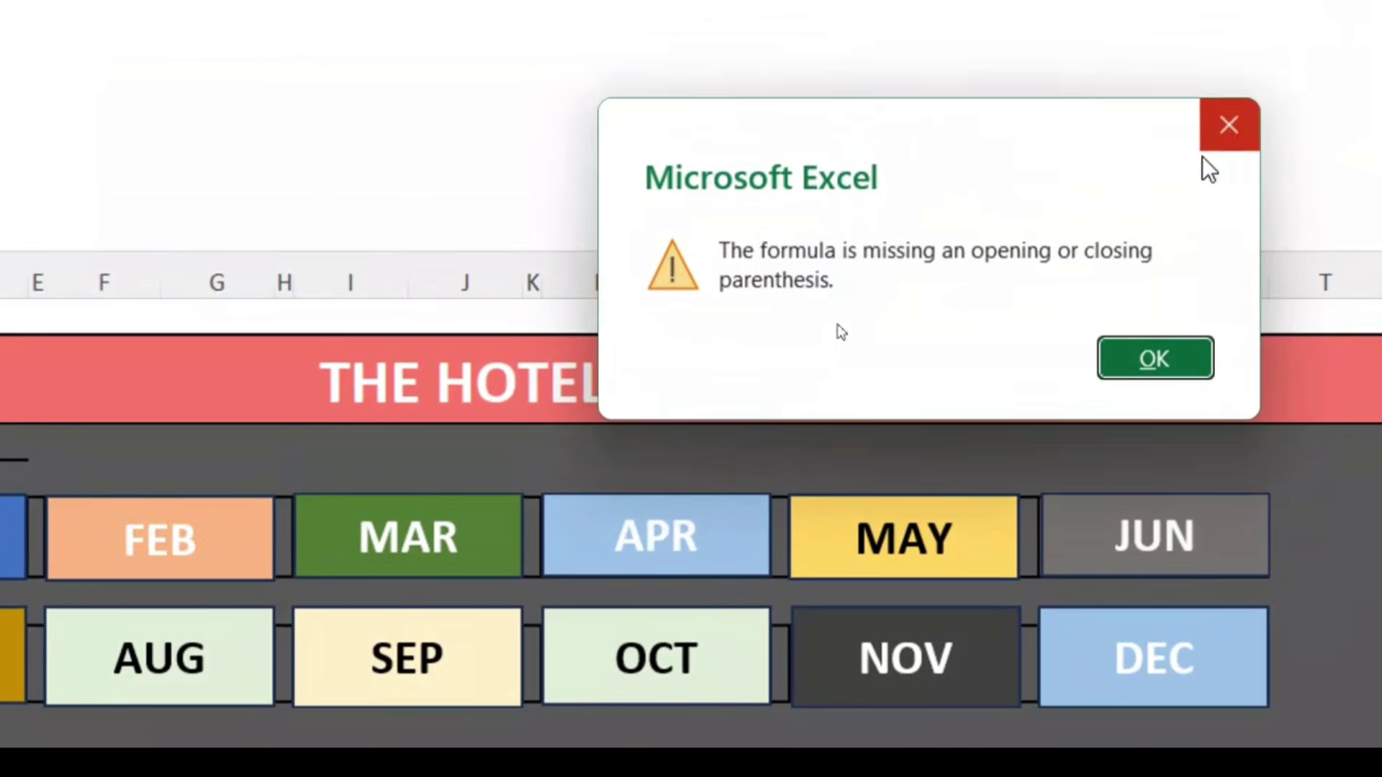
left_click(1206, 148)
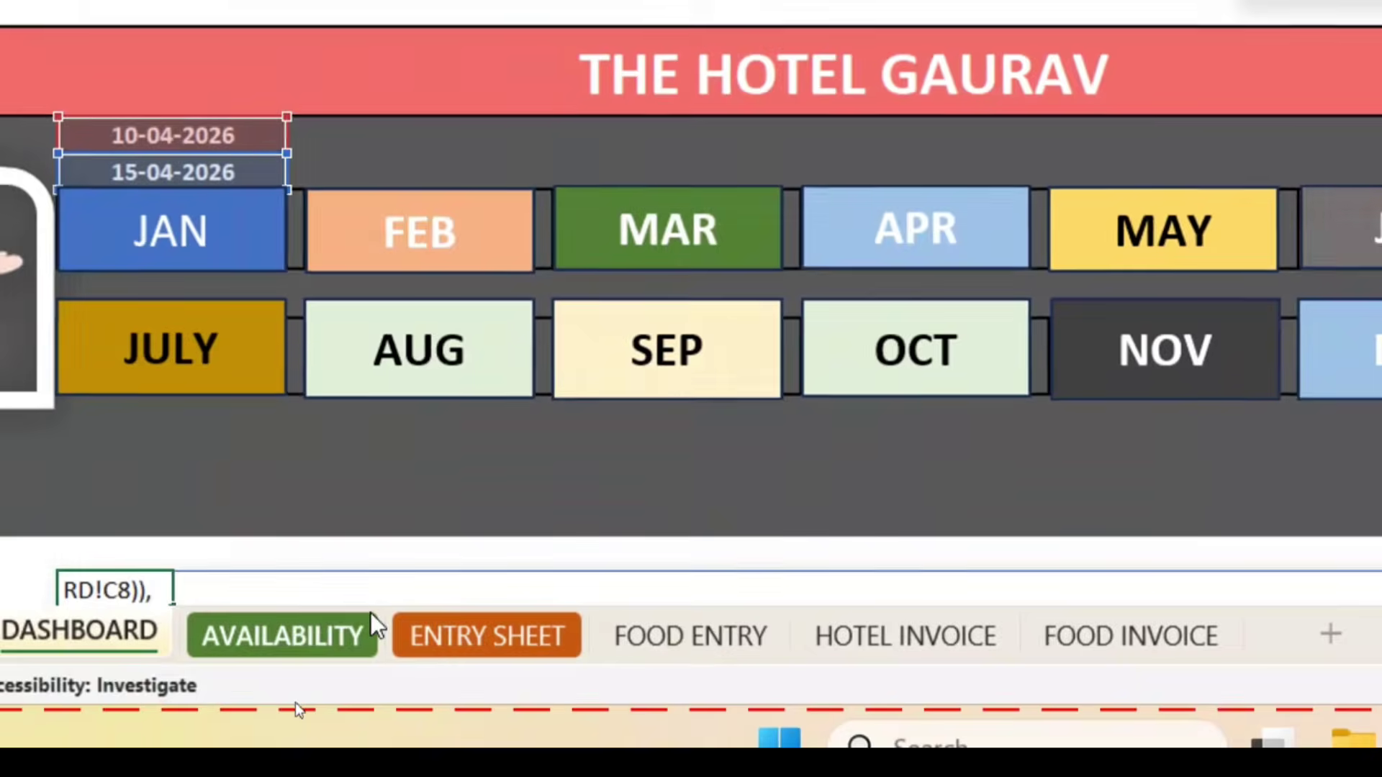
Step: Reference the April booking grid AVAILABILITY!CU11:DX17 as the nested IF's true value
left_click(367, 630)
scroll(134, 590, "up", 1)
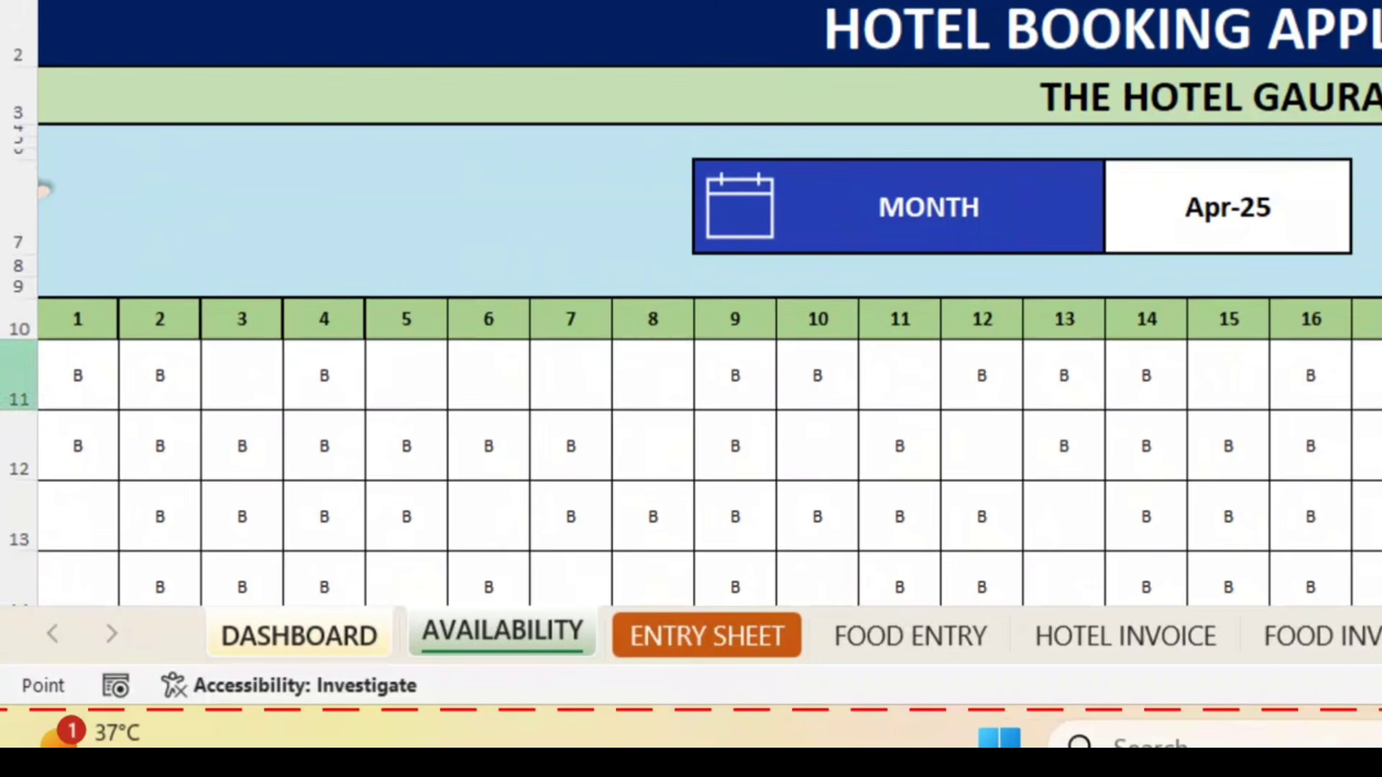
left_click(85, 378)
key("ctrl+c")
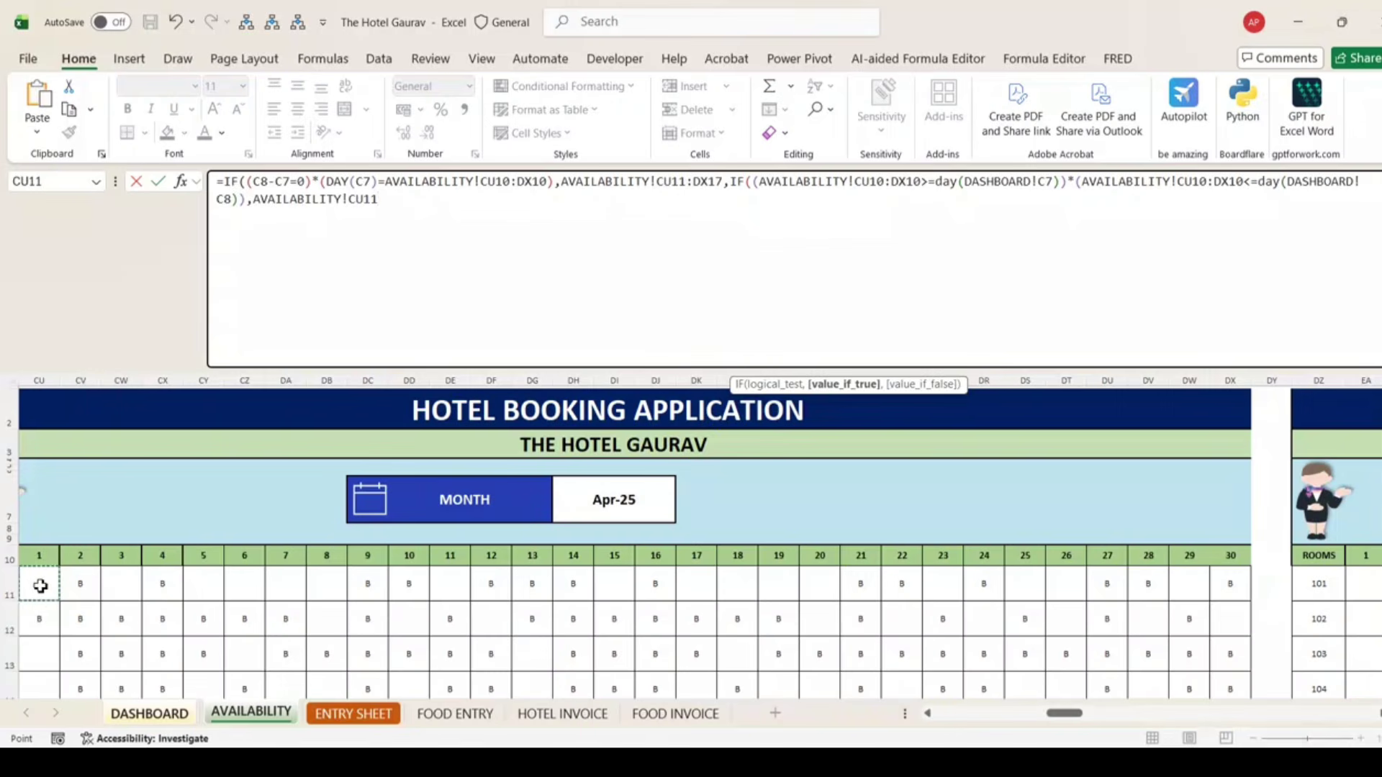
scroll(40, 585, "down", 1)
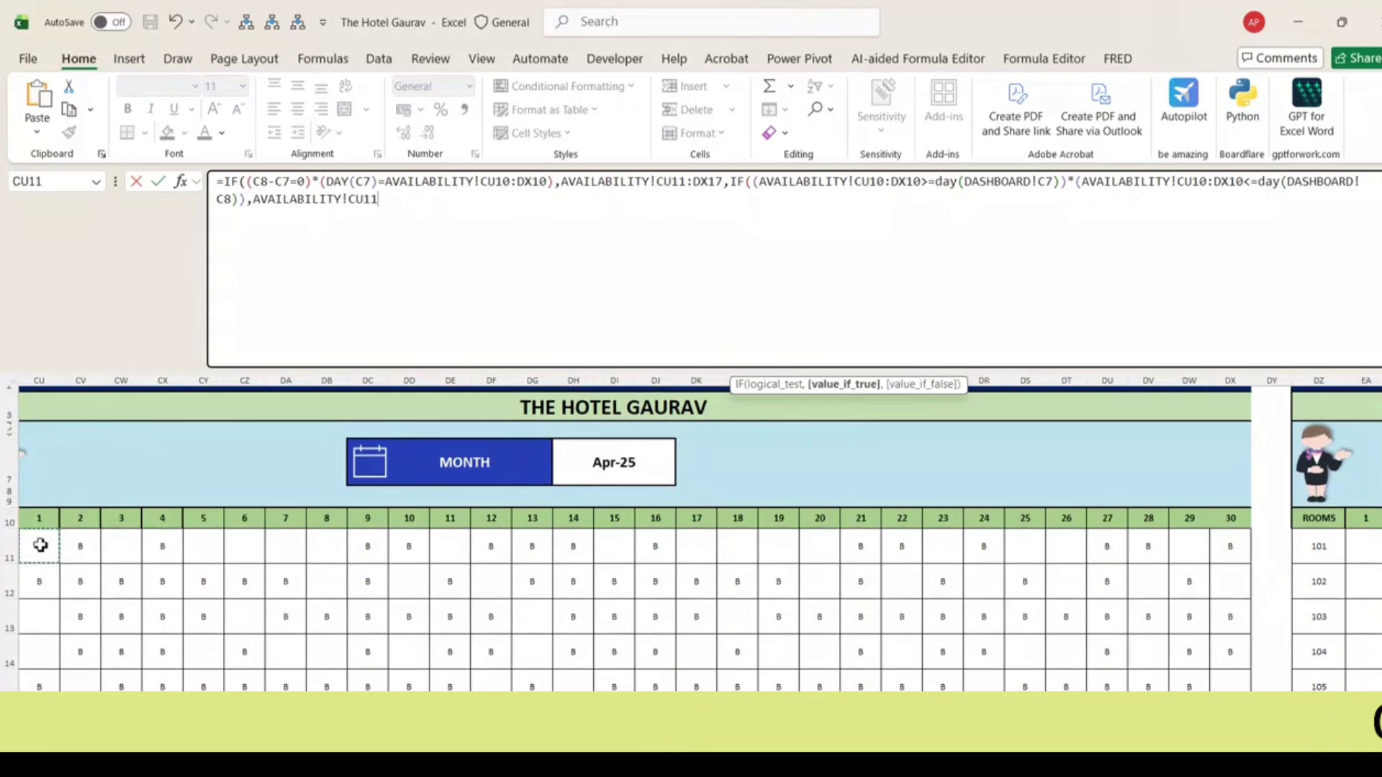
key("shift+Right")
key("shift+Right")
key("shift+Right")
key("shift+Right")
key("shift+Right")
key("shift+Right")
key("shift+Right")
key("shift+Right")
key("shift+Right")
key("shift+Right")
key("shift+Right")
key("shift+Right")
key("shift+Right")
key("shift+Right")
key("shift+Right")
key("shift+Right")
key("shift+Right")
key("shift+Right")
key("shift+Right")
key("shift+Right")
key("shift+Down")
key("shift+Down")
key("shift+Down")
scroll(40, 545, "down", 5)
key("shift+Down")
key("shift+Down")
key("shift+Down")
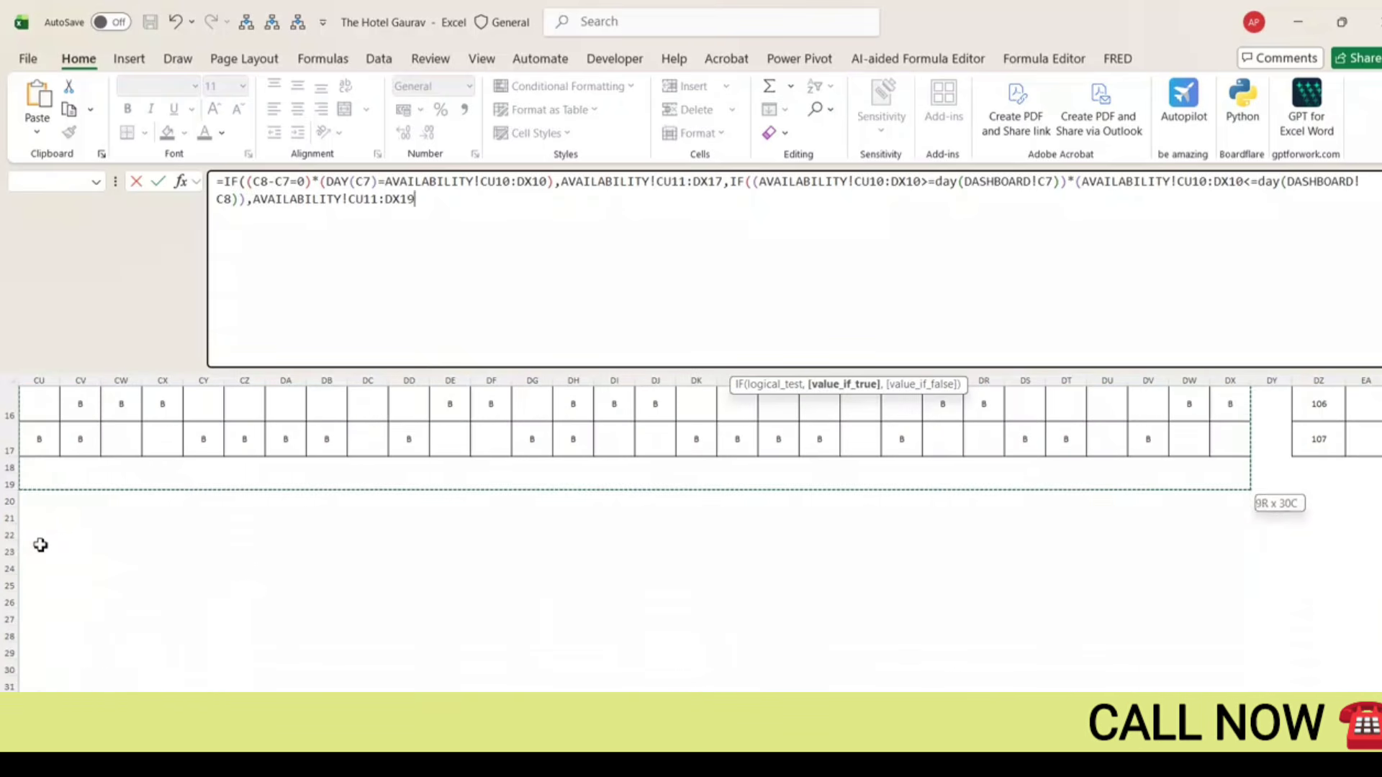
Step: Give the nested IF an empty string "" as its false value, close both IF functions and commit the C50 formula
type(",")
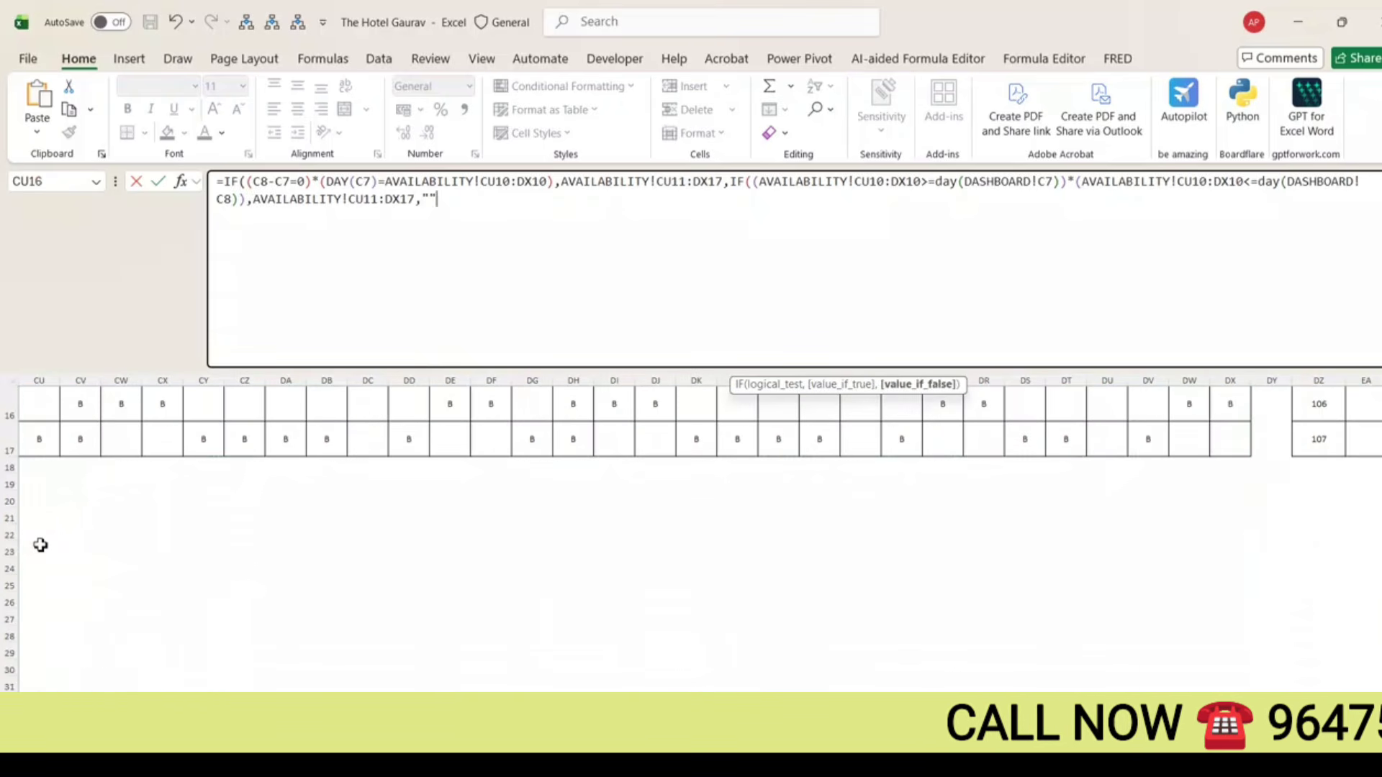
type("\"\")")
key("Return")
key("Return")
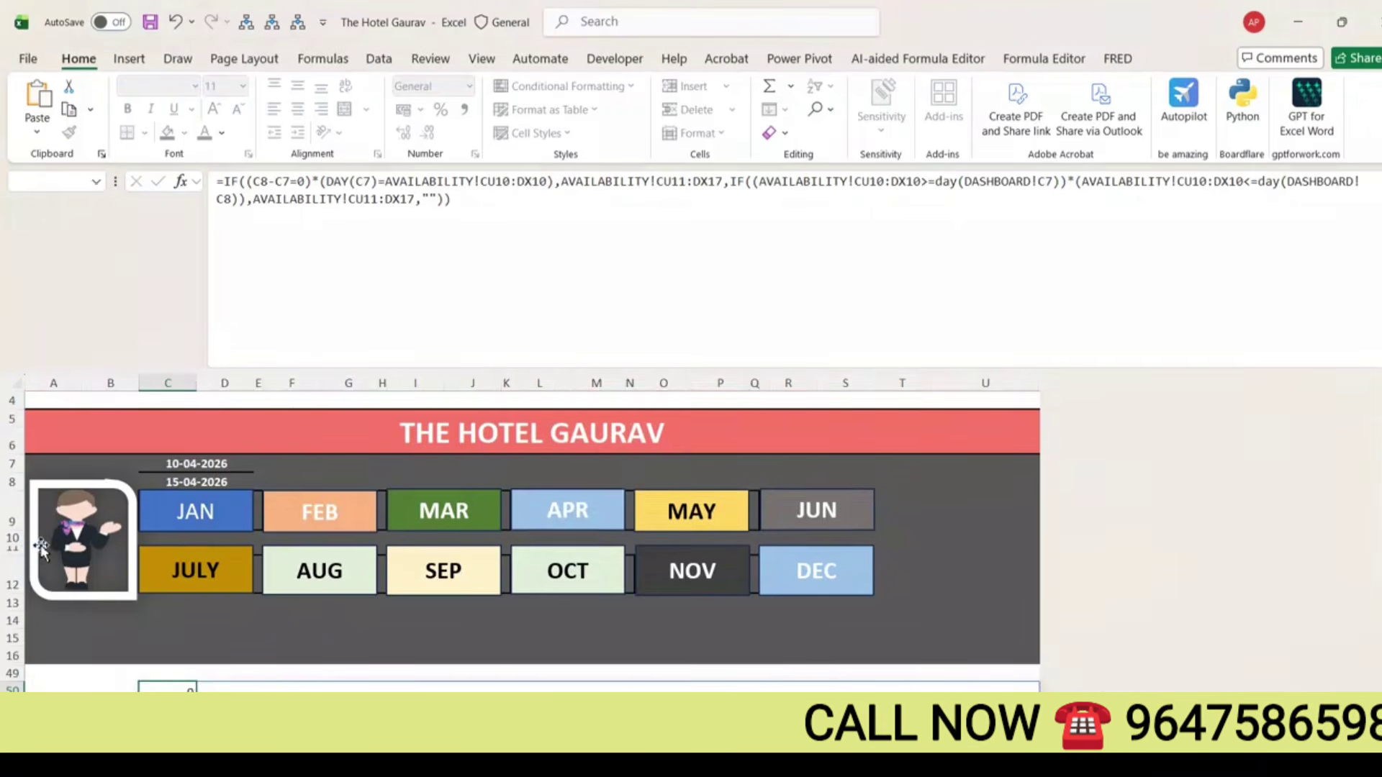
scroll(568, 677, "down", 3)
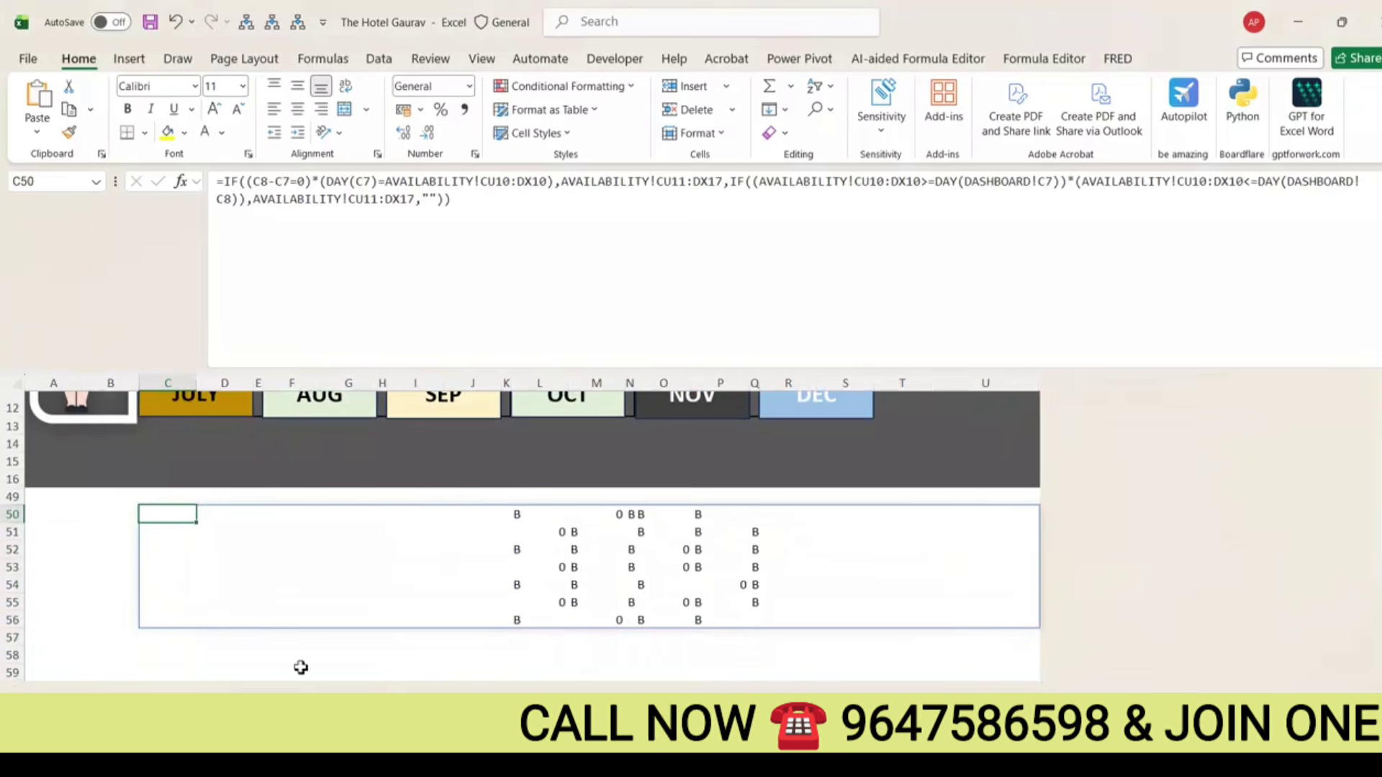
Step: Examine the April booking grid on the AVAILABILITY sheet to compare it with the formula's output
key("ctrl+Page_Down")
scroll(494, 463, "up", 3)
key("ctrl+shift+u")
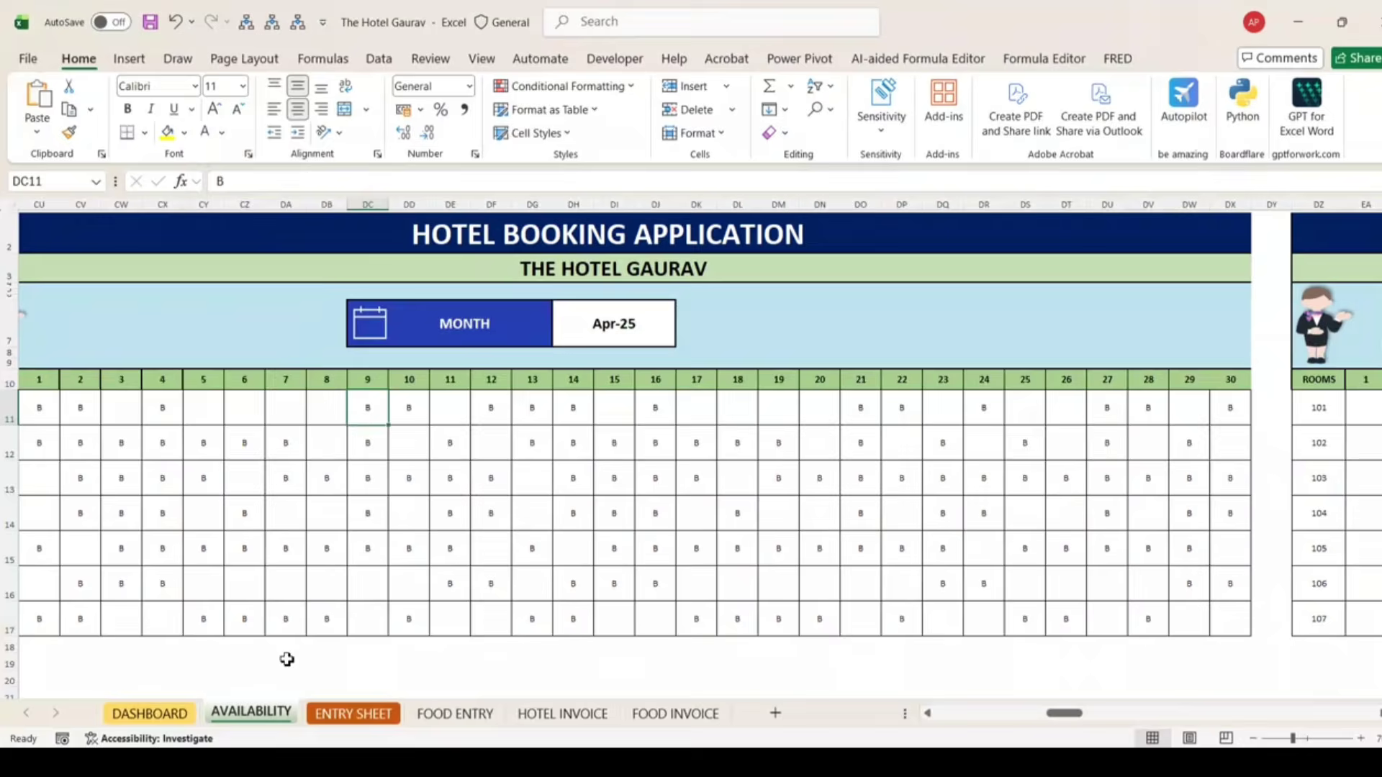
Step: Wrap the DASHBOARD C50 formula in an outer IF that tests for ="b" and returns 1 or 0
left_click(152, 713)
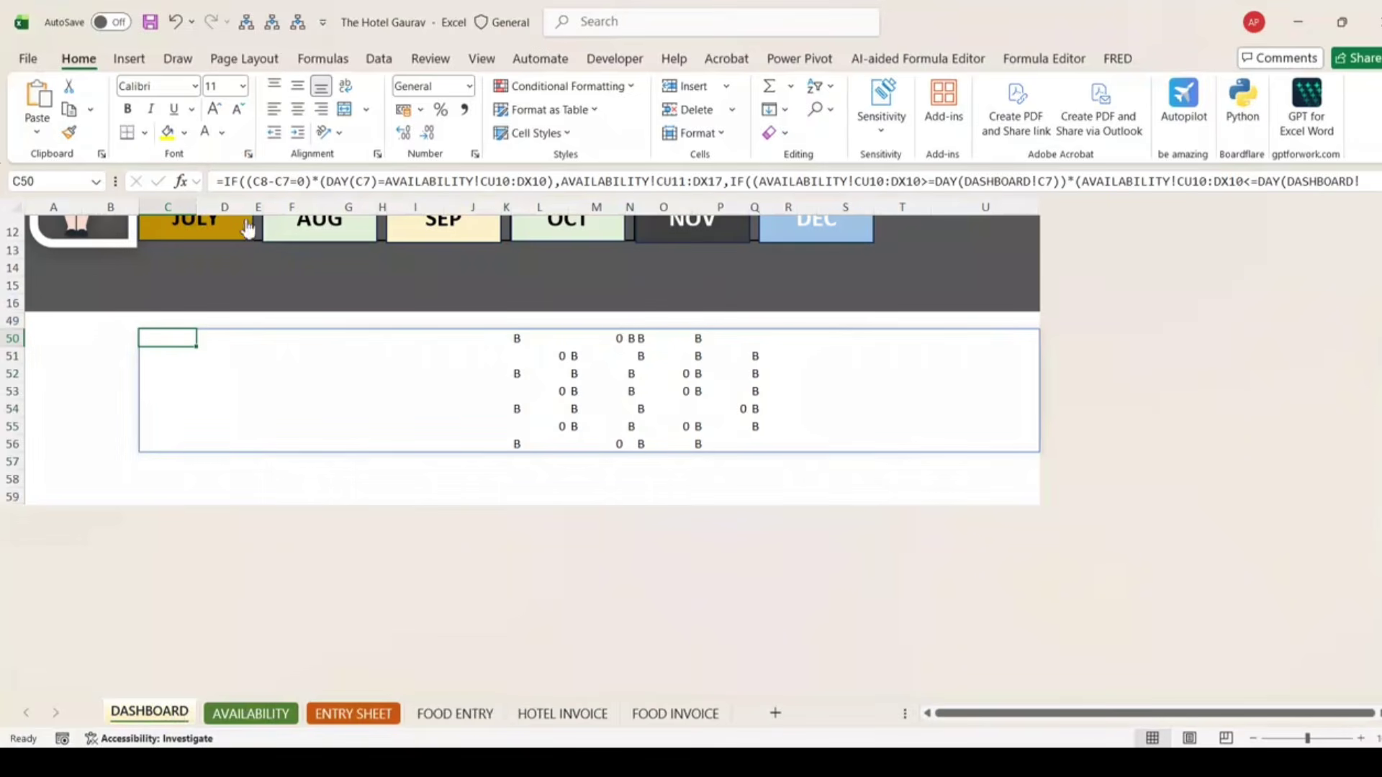
key("ctrl+shift+u")
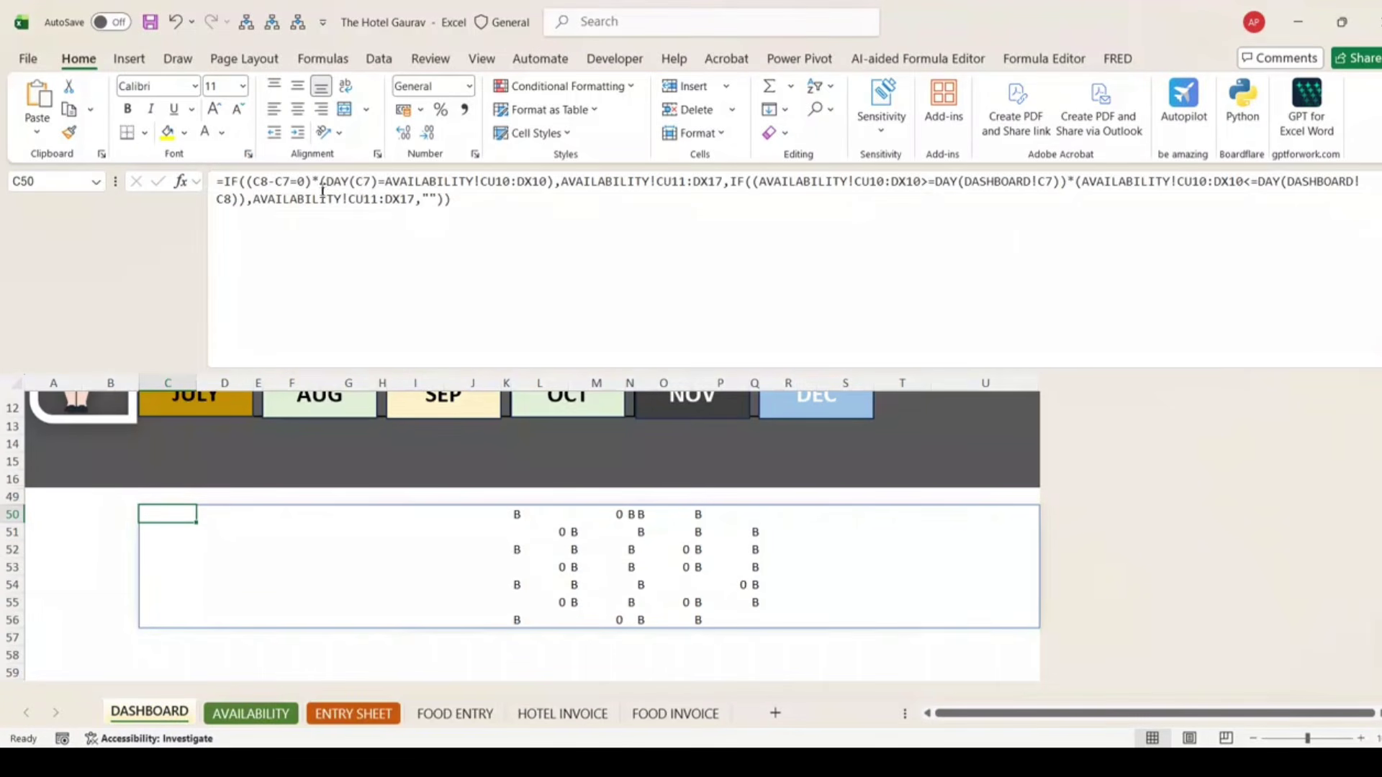
left_click(224, 182)
type("IF(")
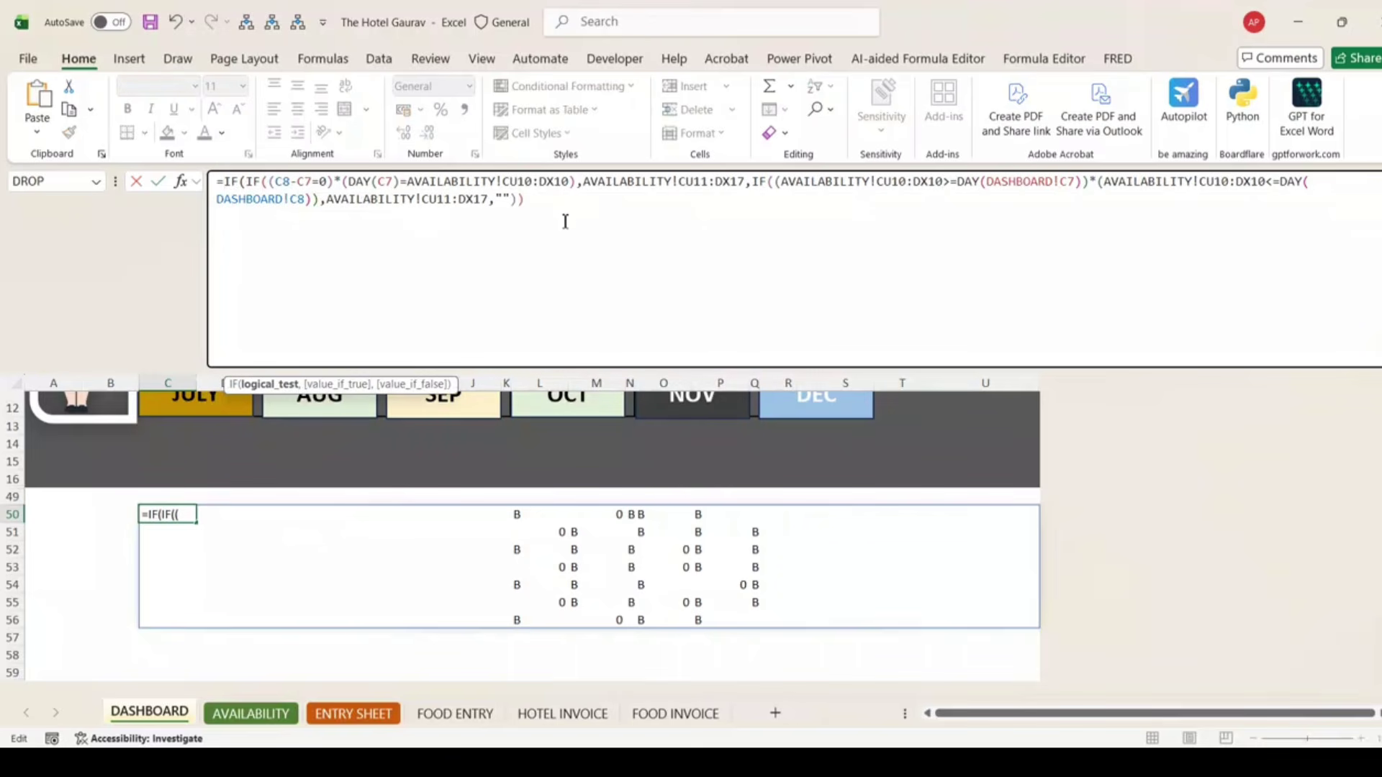
type(",1,0")
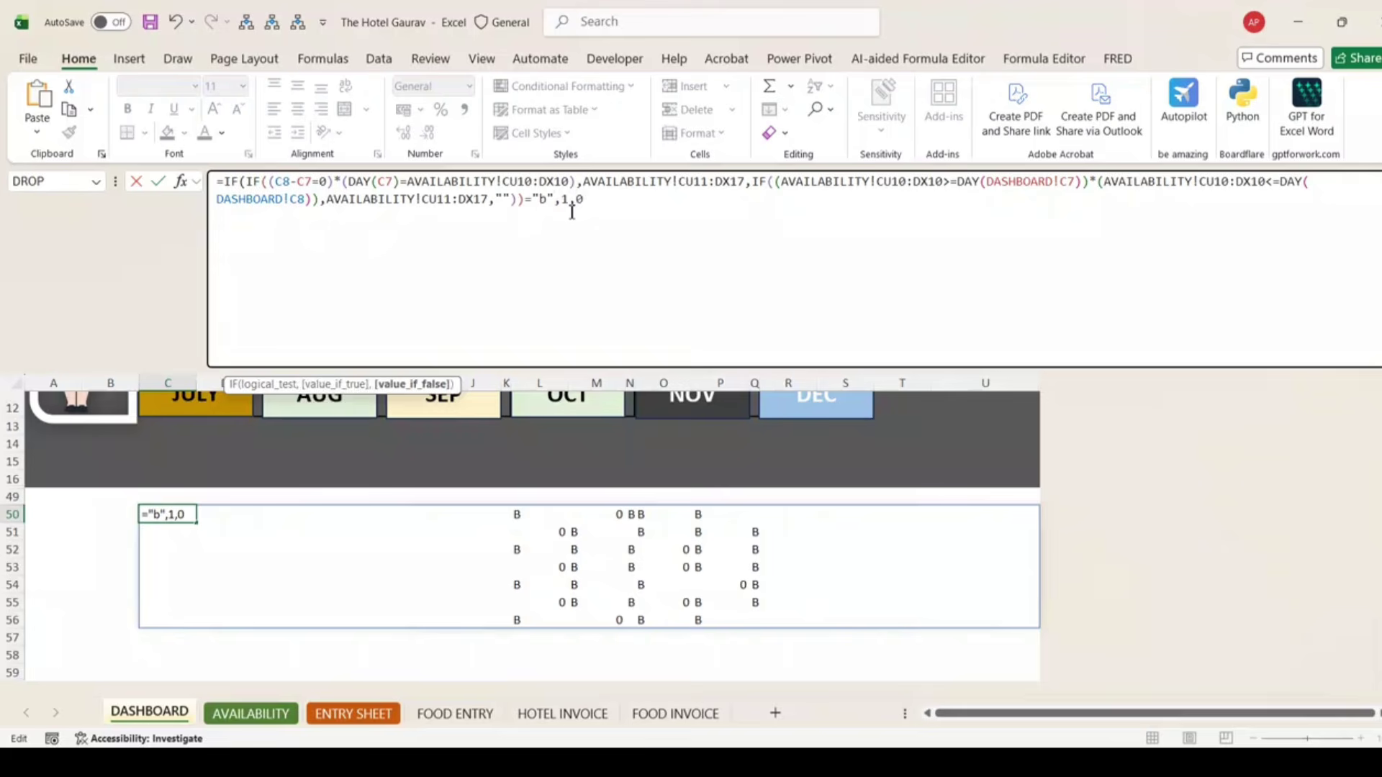
type(")")
key("Return")
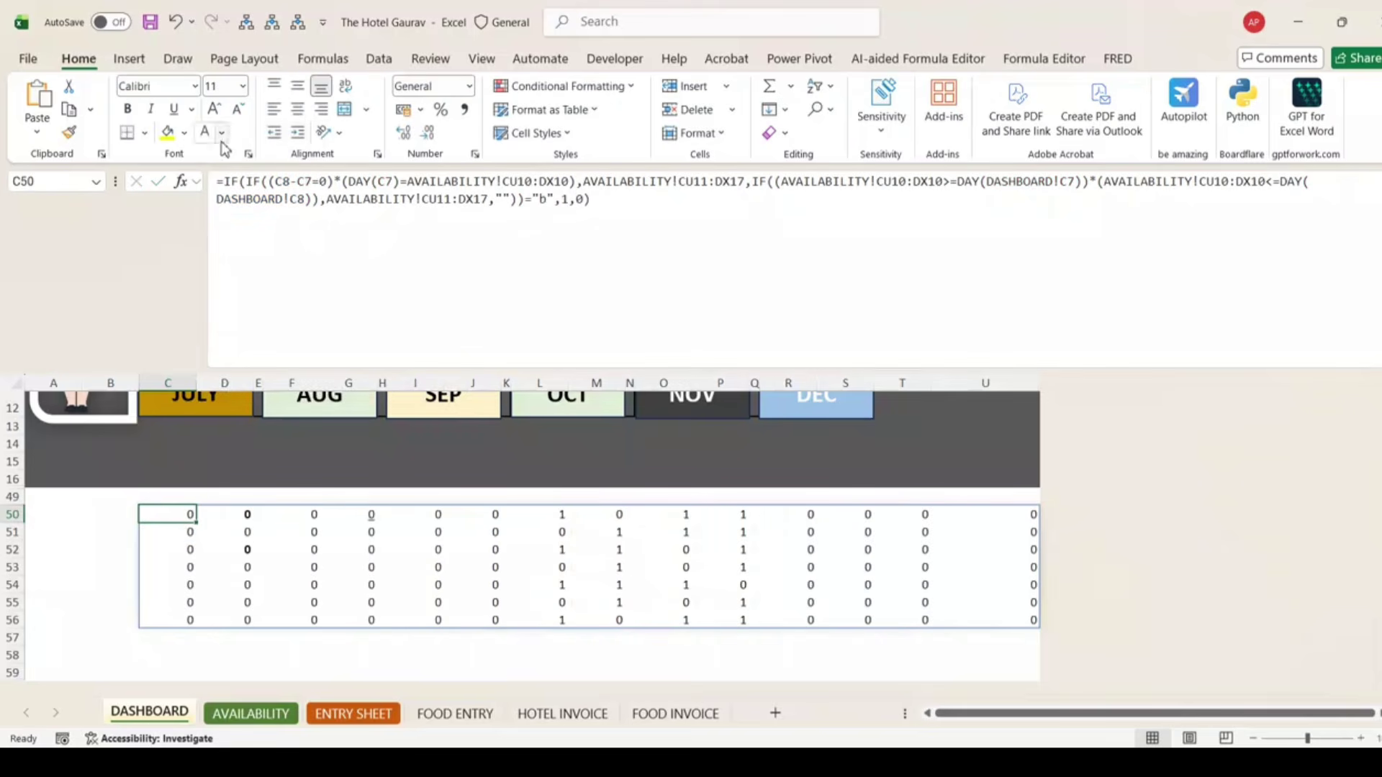
Step: Enclose the whole C50 formula in a SUM function to total the booked flags
left_click(229, 179)
type("SUM(")
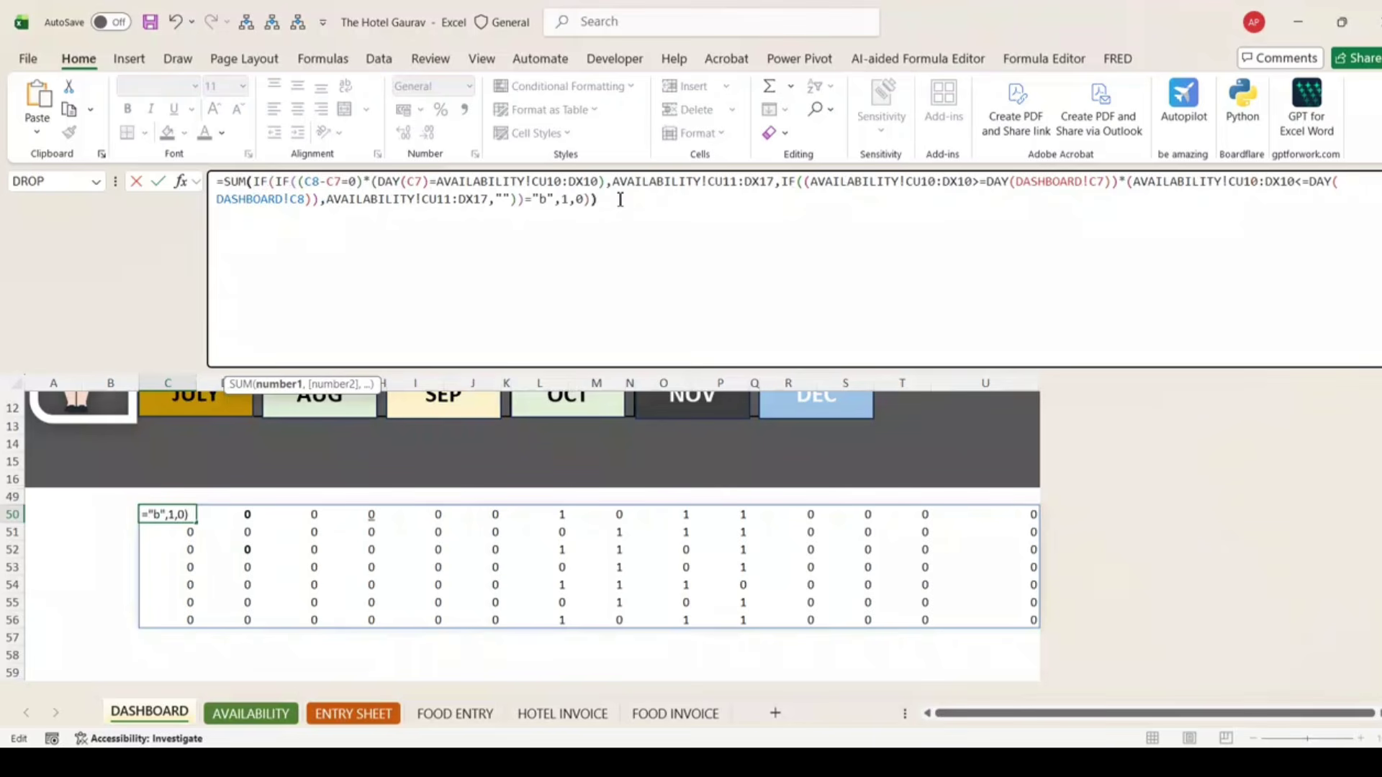
key("Return")
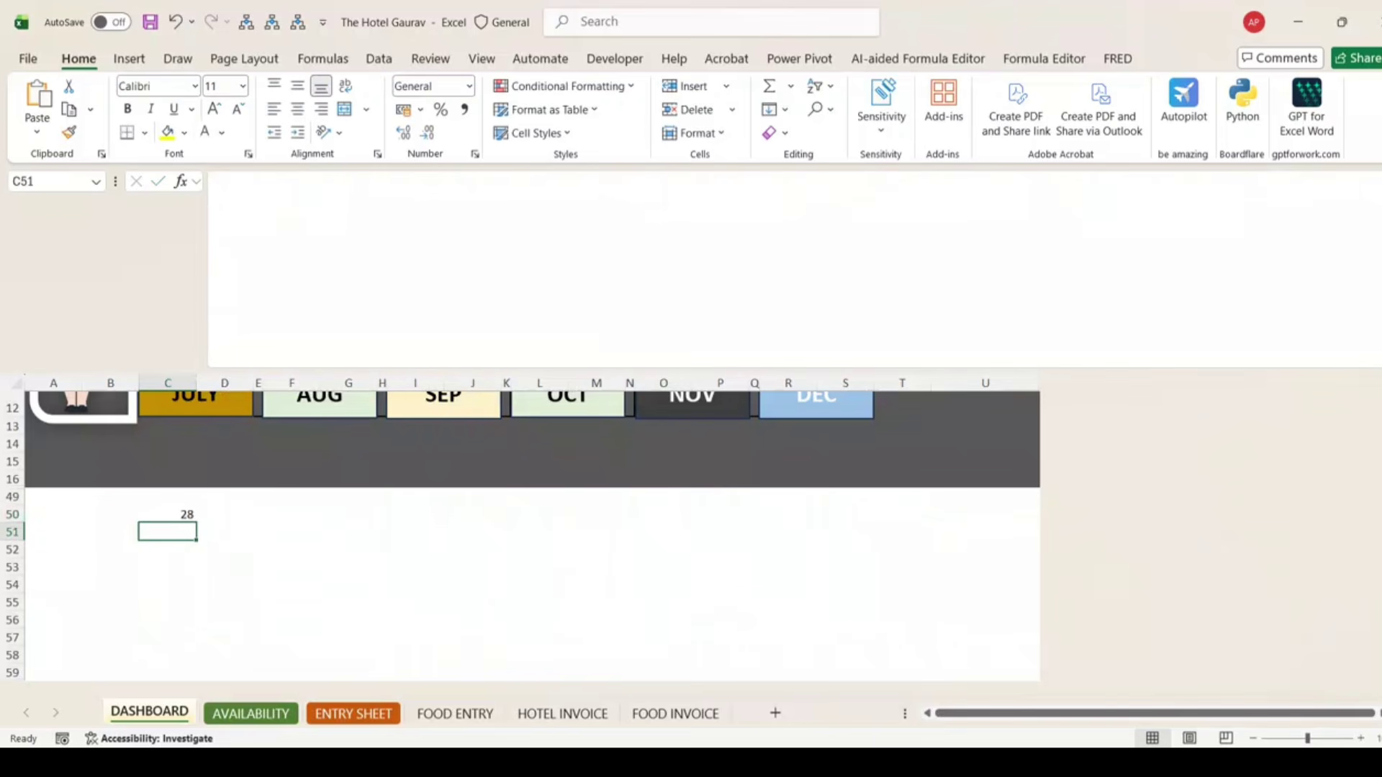
Step: Insert an outer IF before the SUM in C50 with the test C8-C7=0 and the true value 7
key("ctrl+shift+u")
scroll(287, 334, "up", 4)
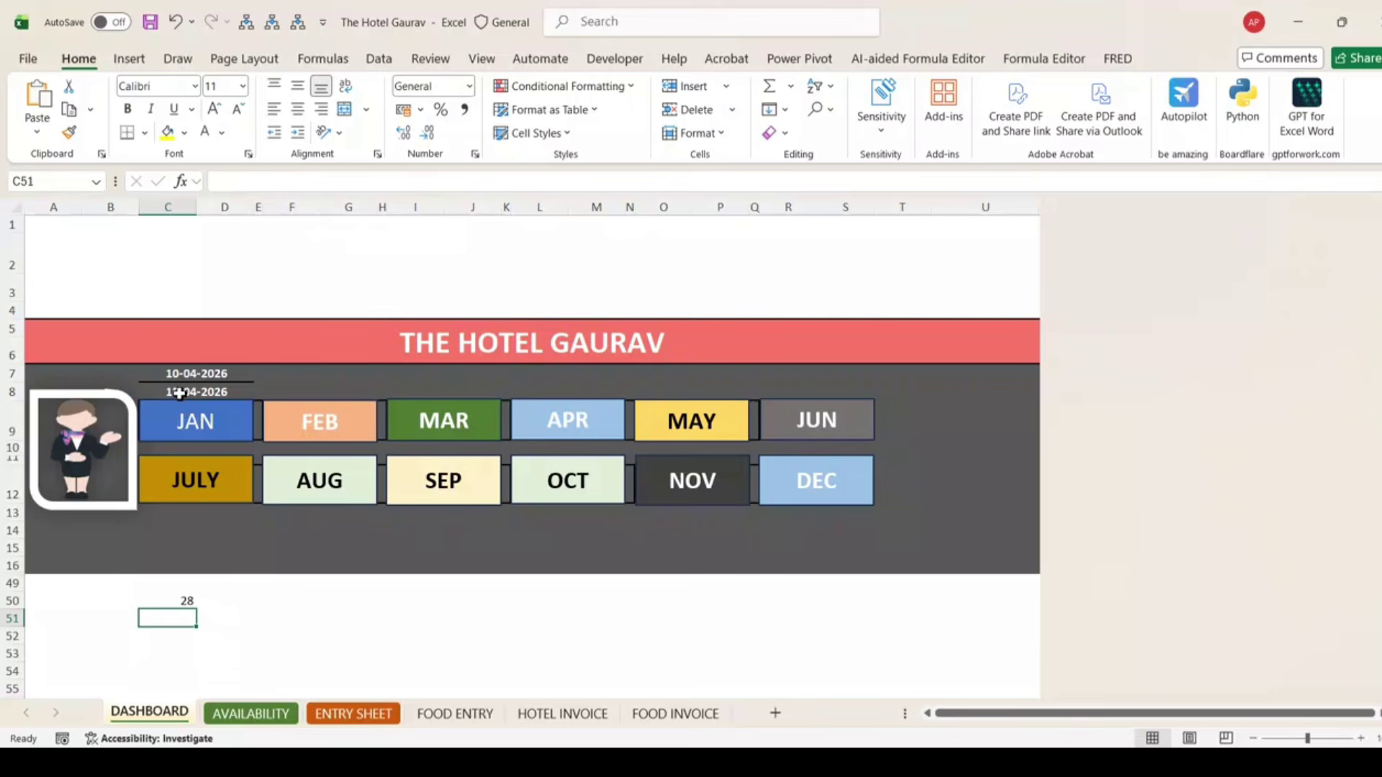
left_click(172, 600)
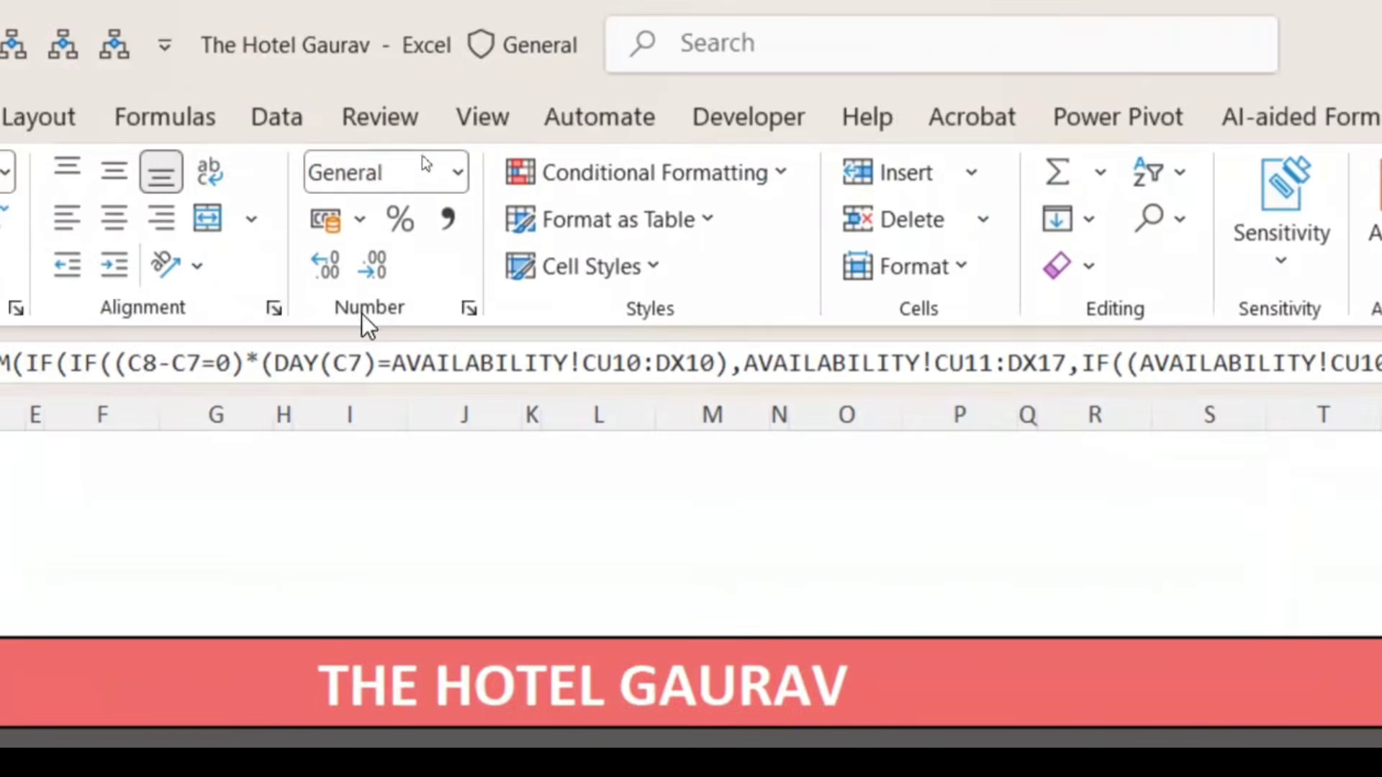
left_click(380, 362)
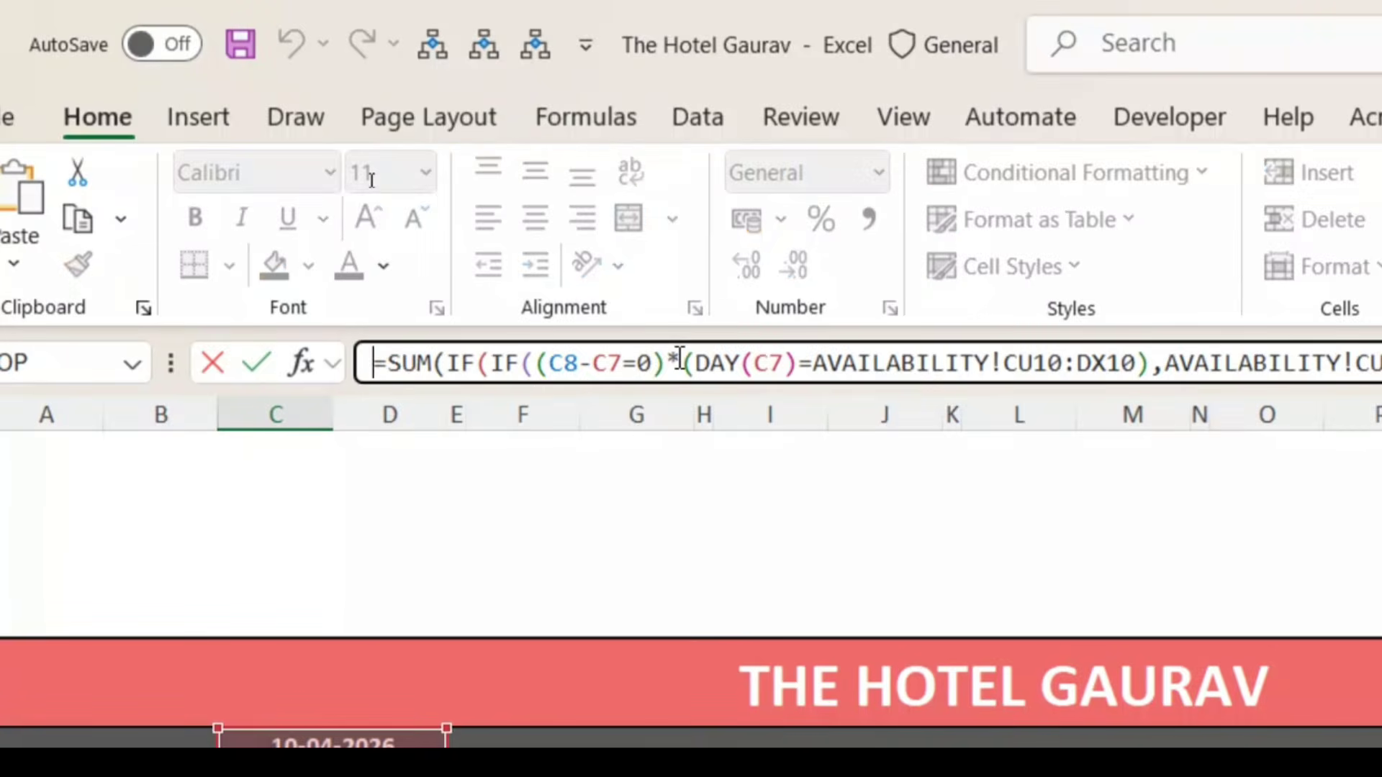
type("if")
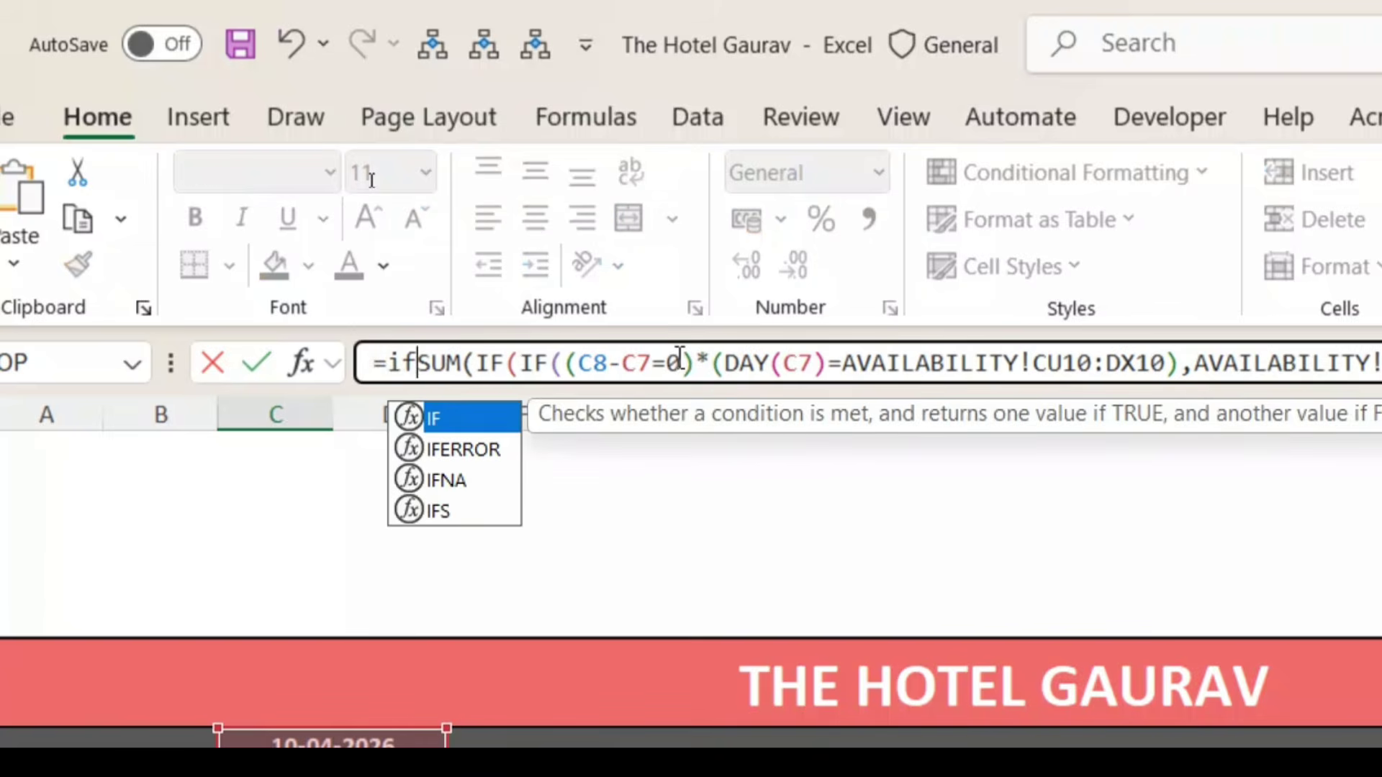
type("(")
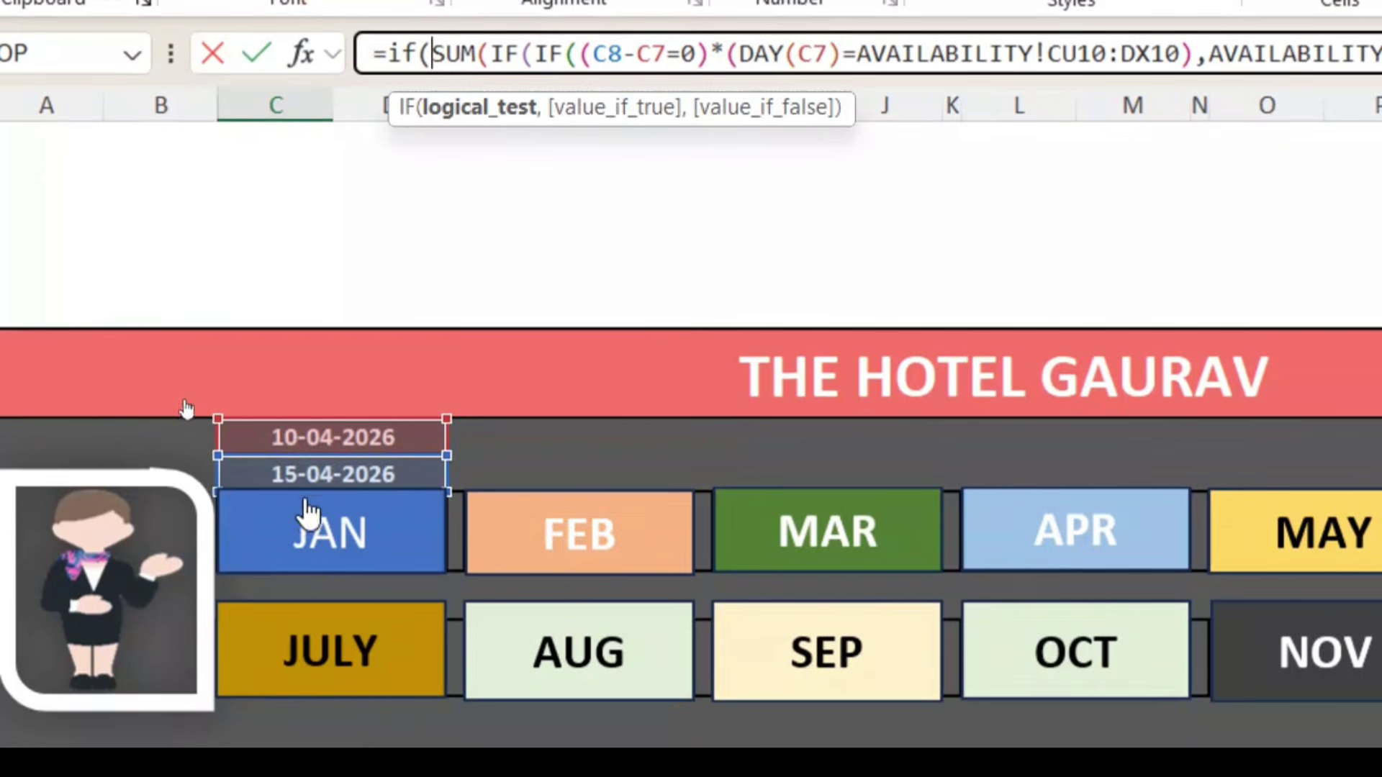
left_click(288, 473)
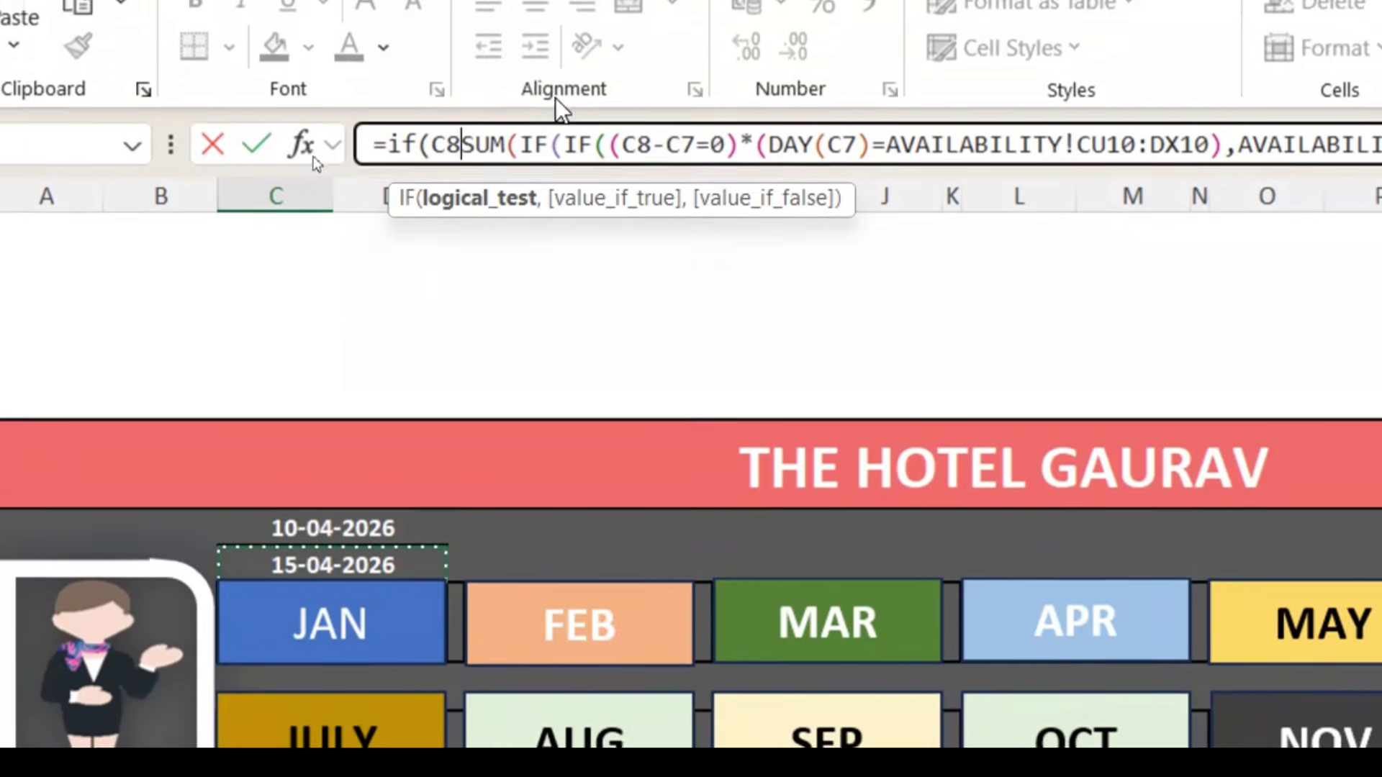
type("-")
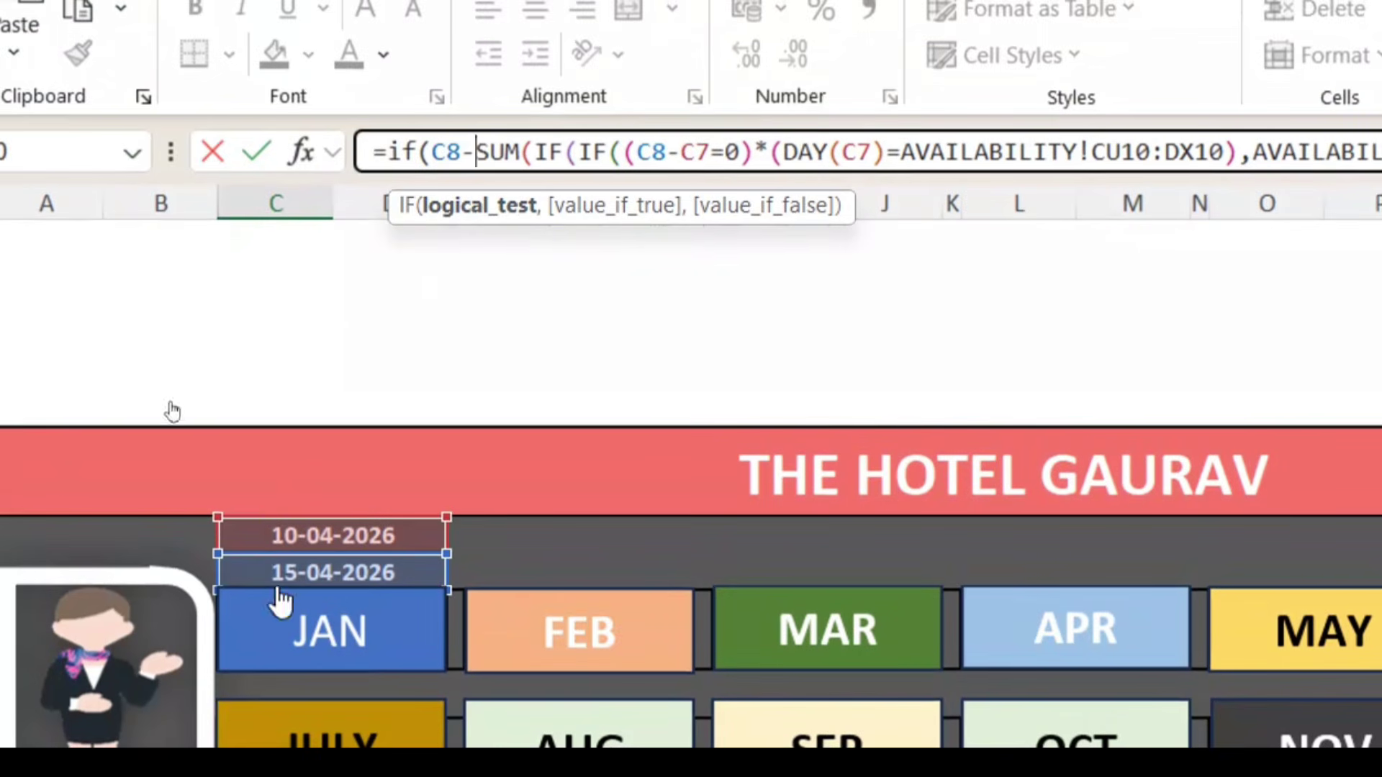
left_click(319, 536)
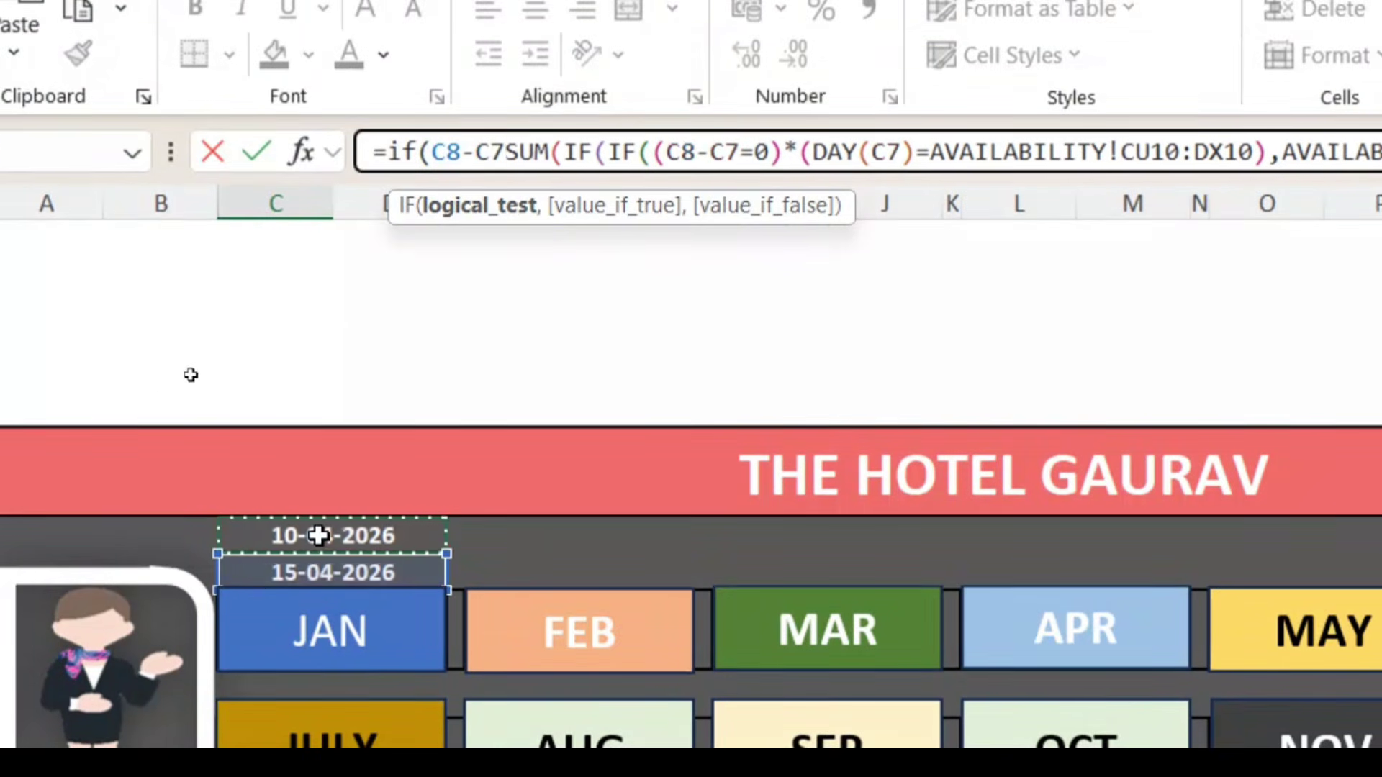
type("=0")
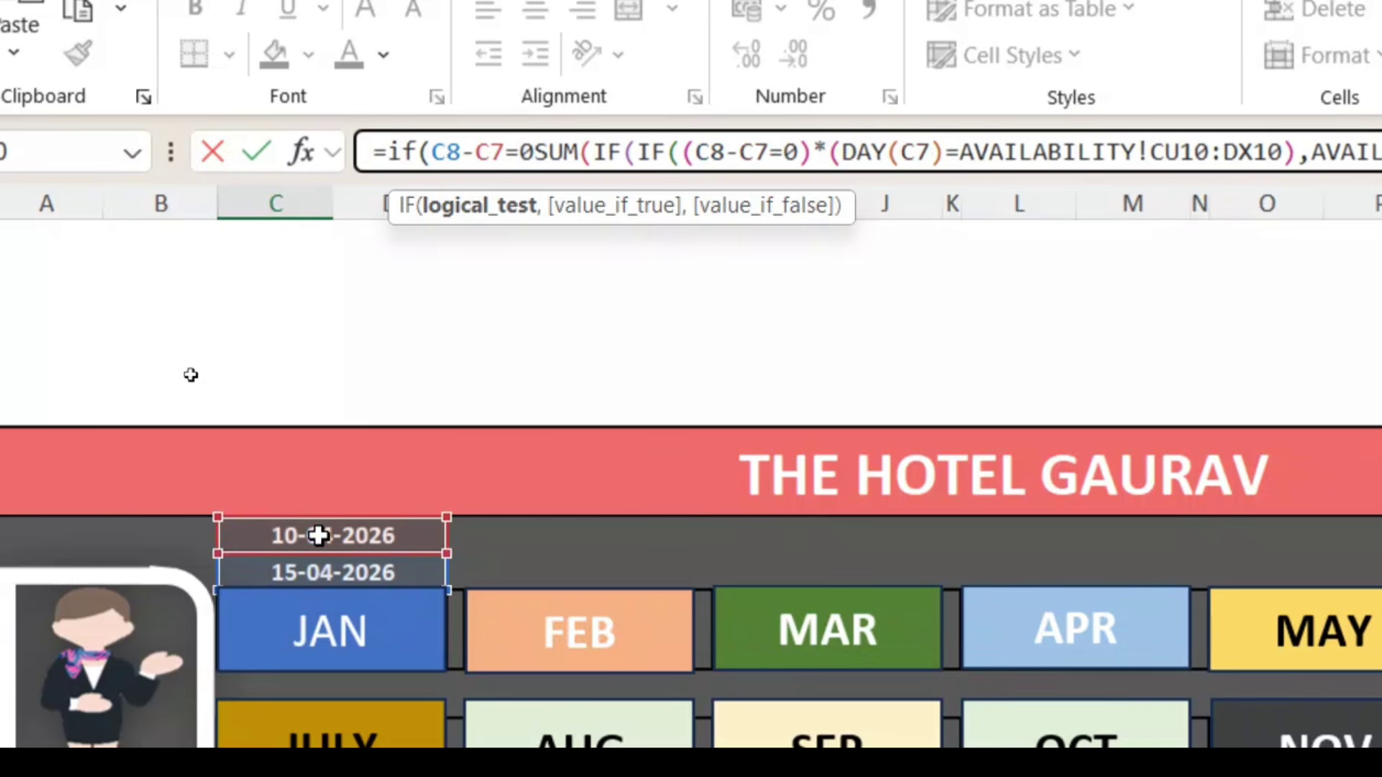
type(",7")
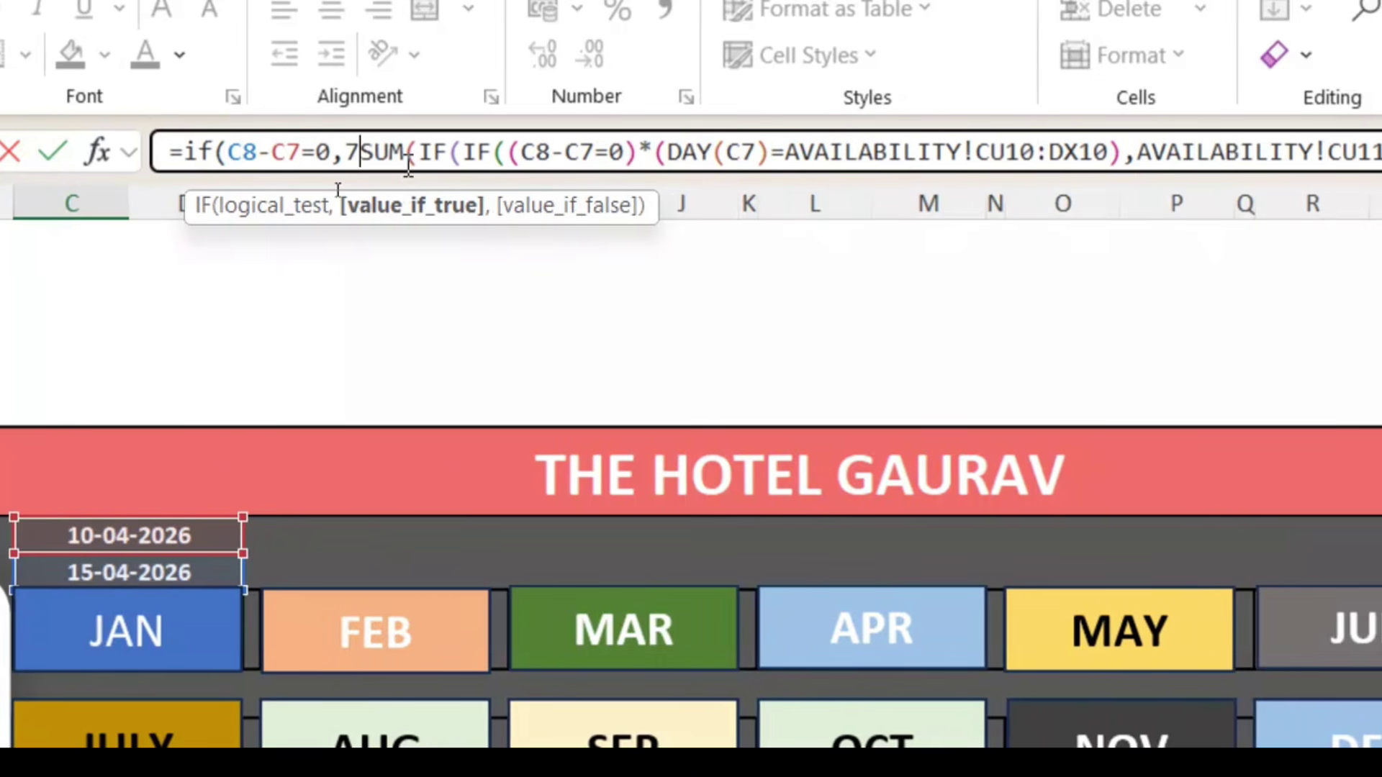
type(",")
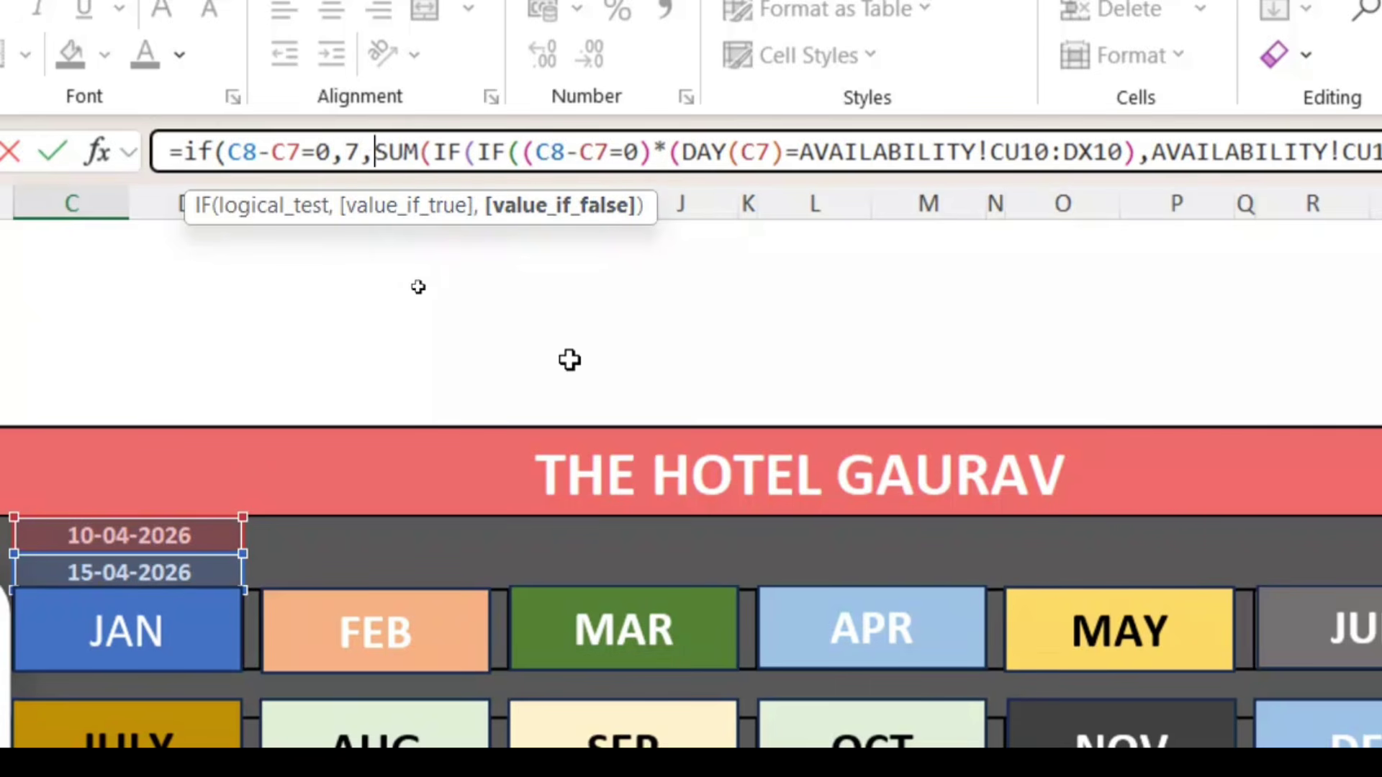
Step: Add (C8-C7+1)*7 as the false value of the outer IF in the C50 formula
type("(")
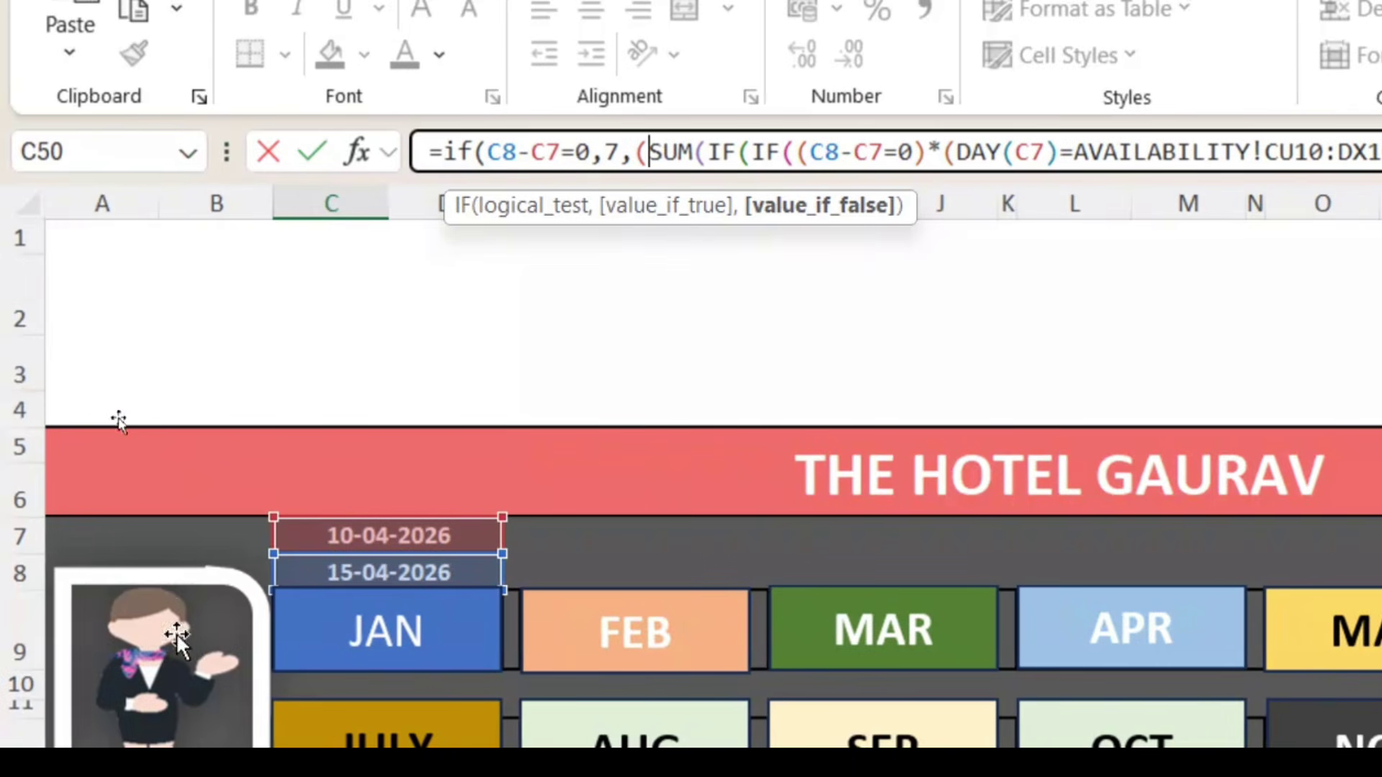
left_click(339, 572)
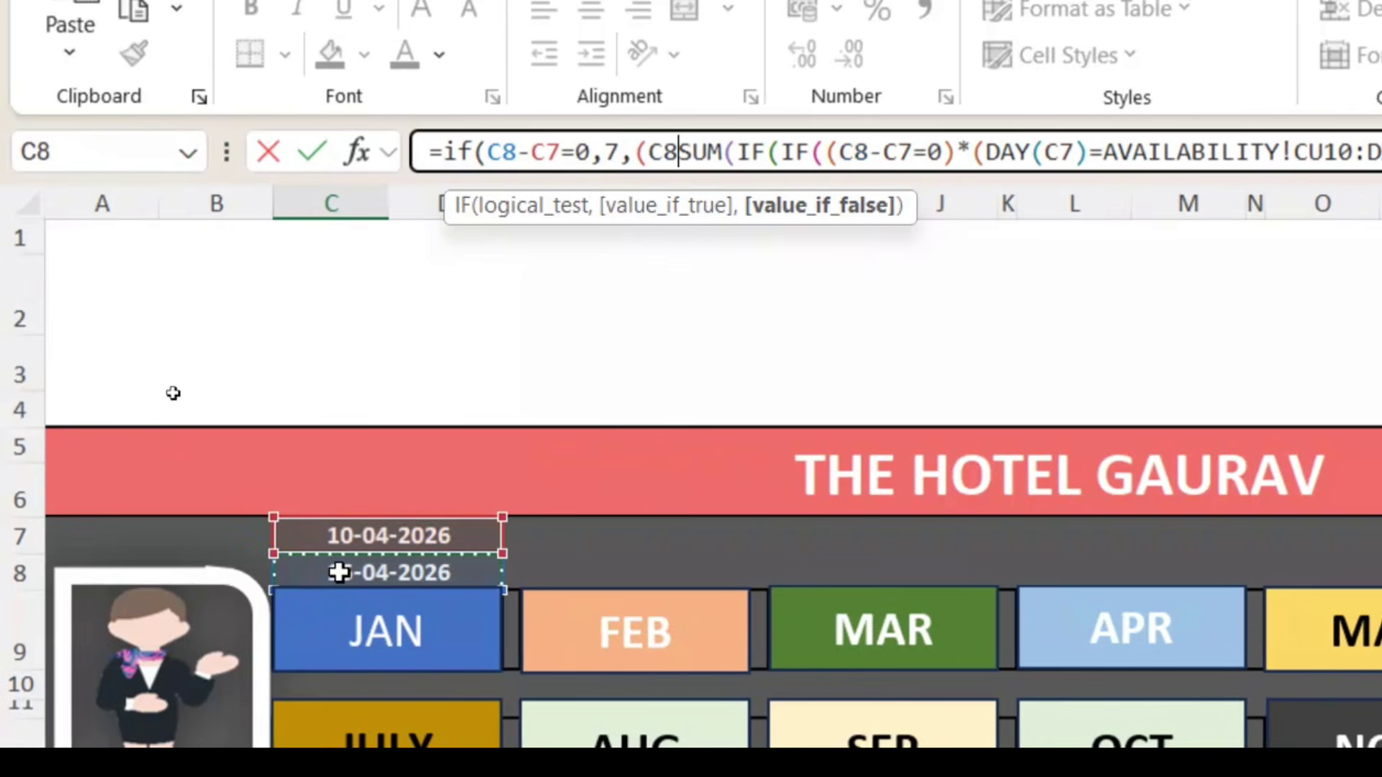
type("-")
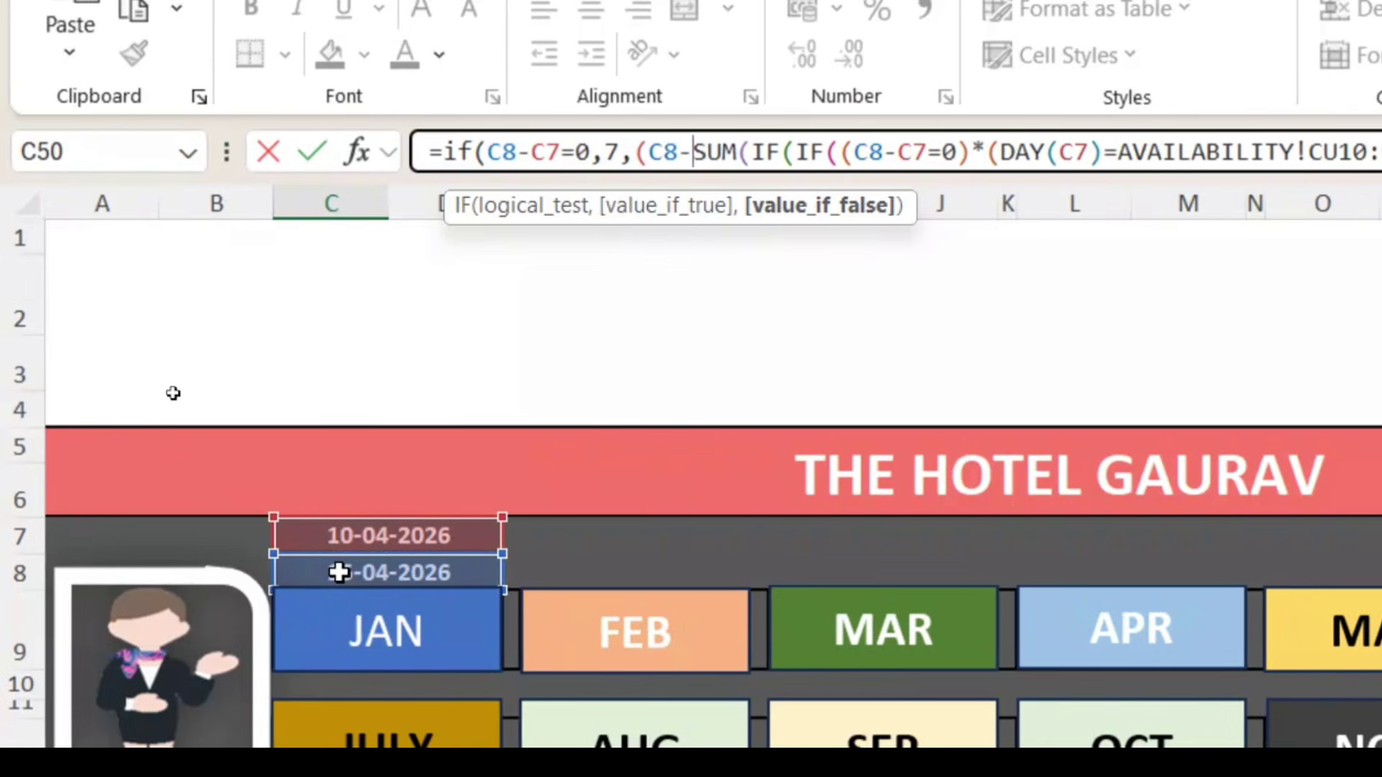
left_click(368, 538)
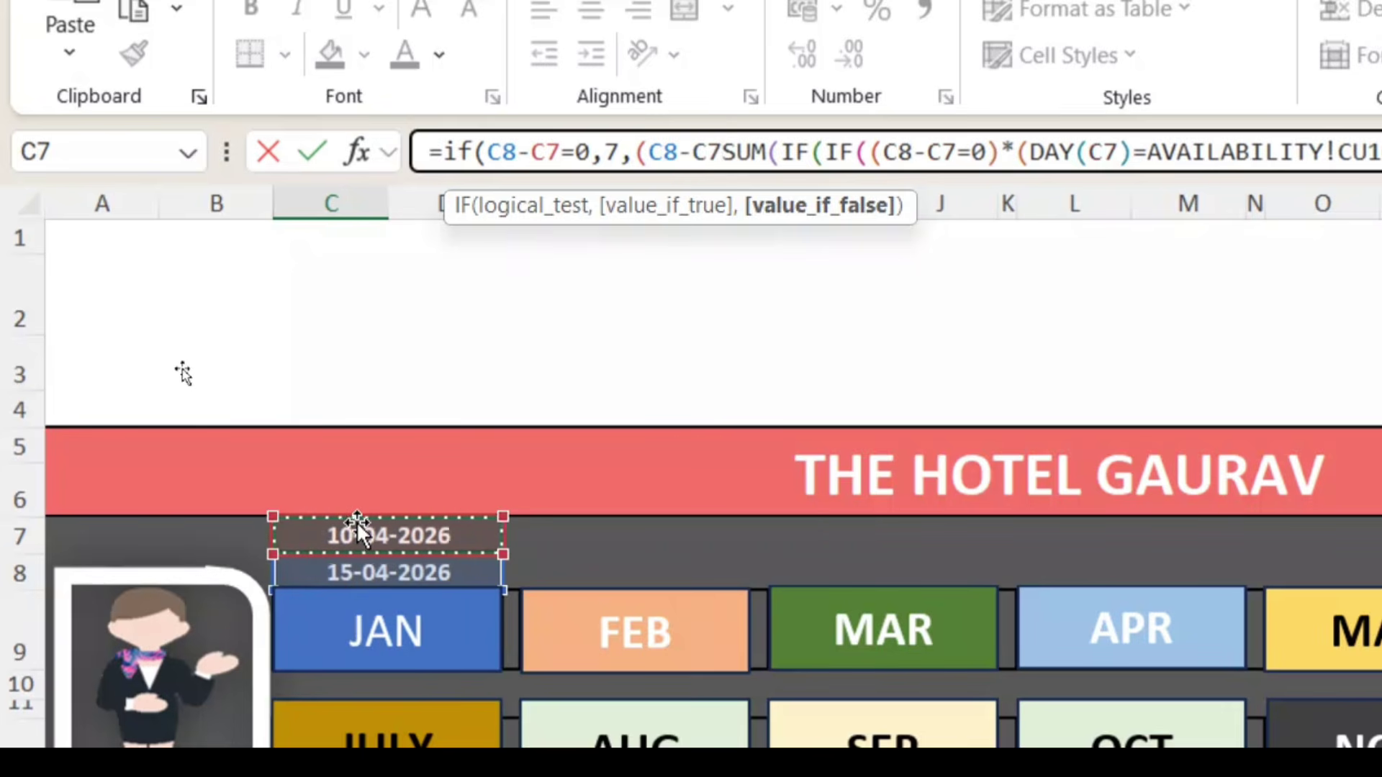
type("+")
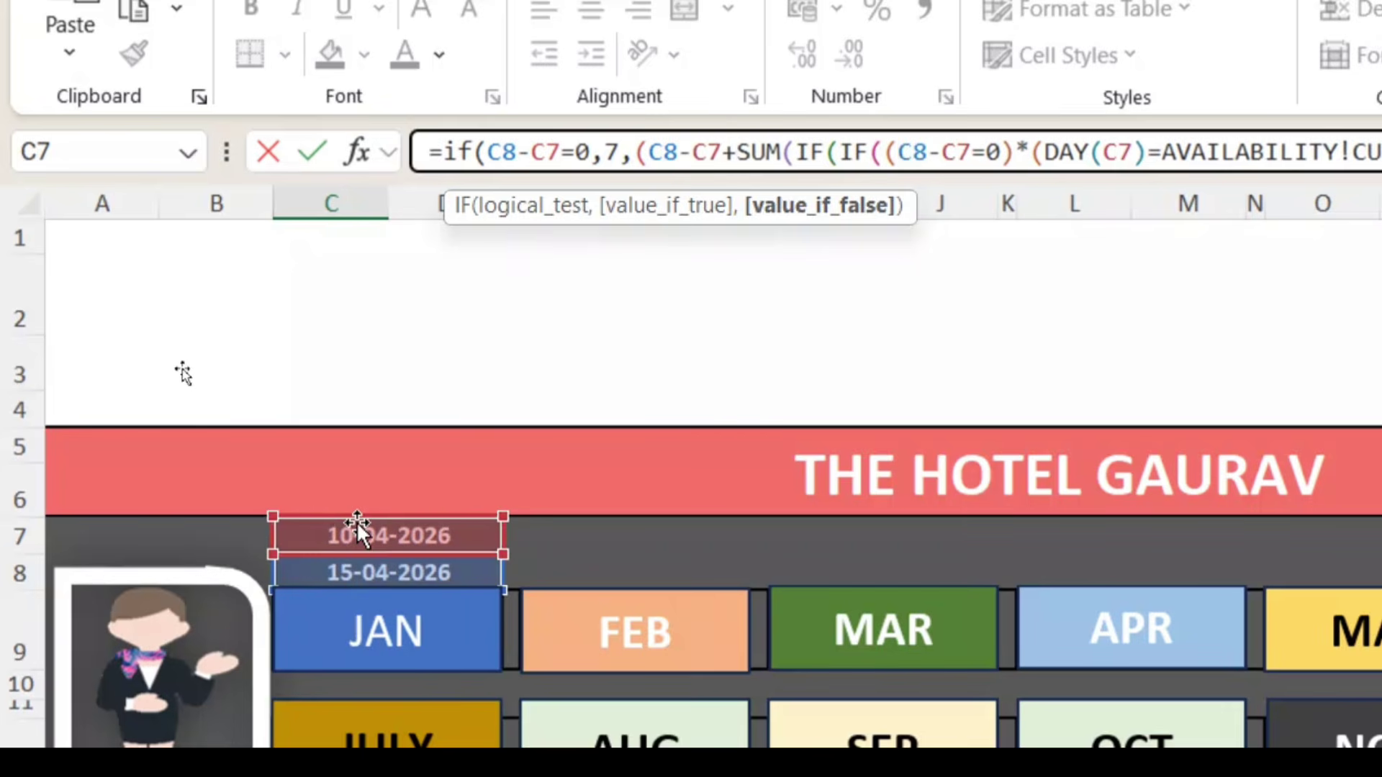
type("1")
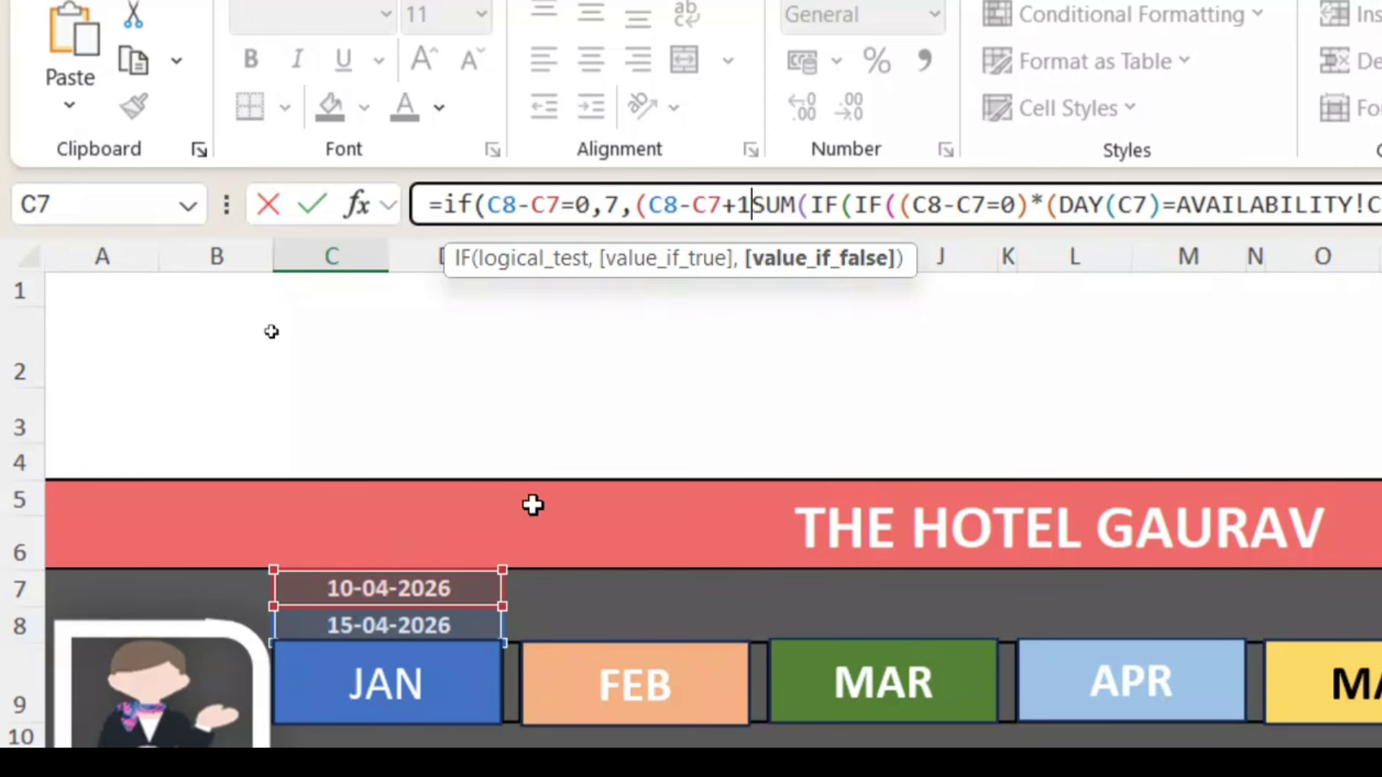
type(")")
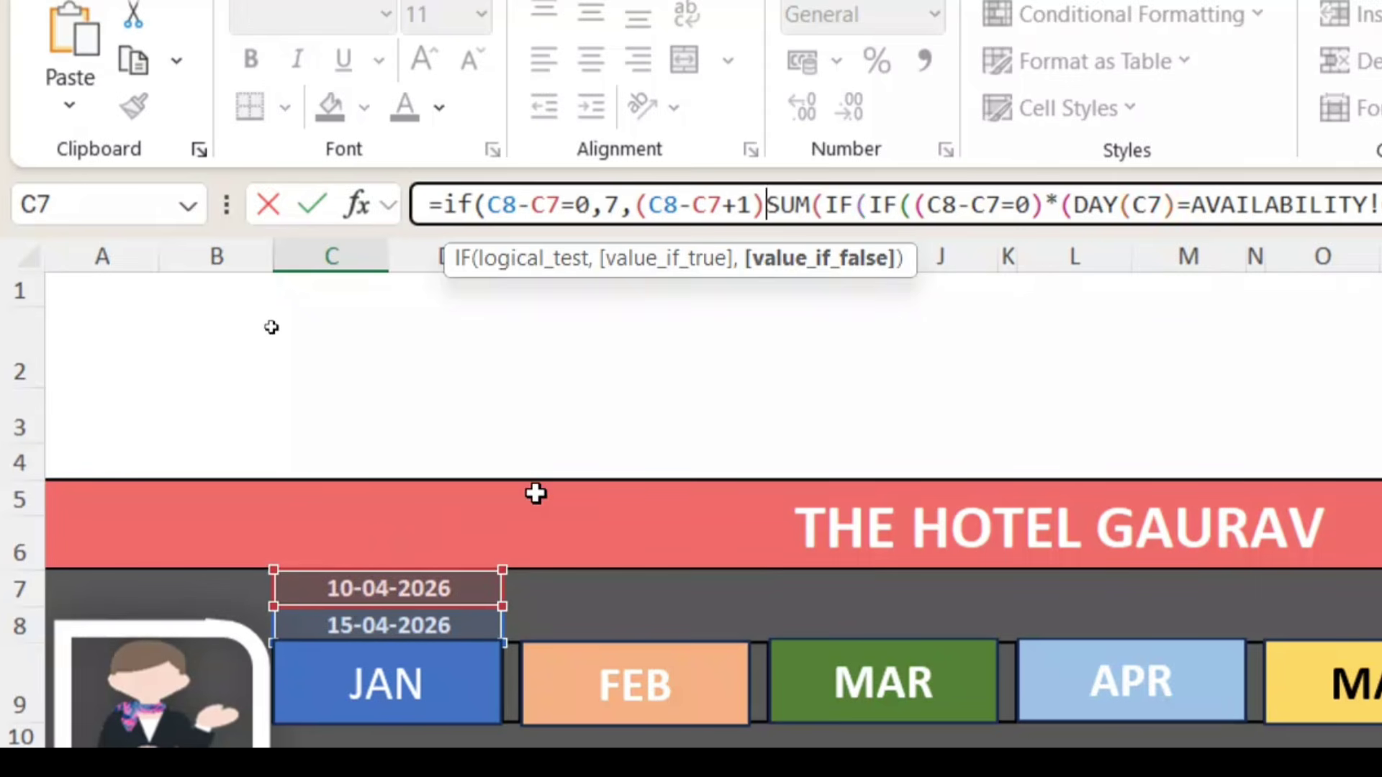
type("*7")
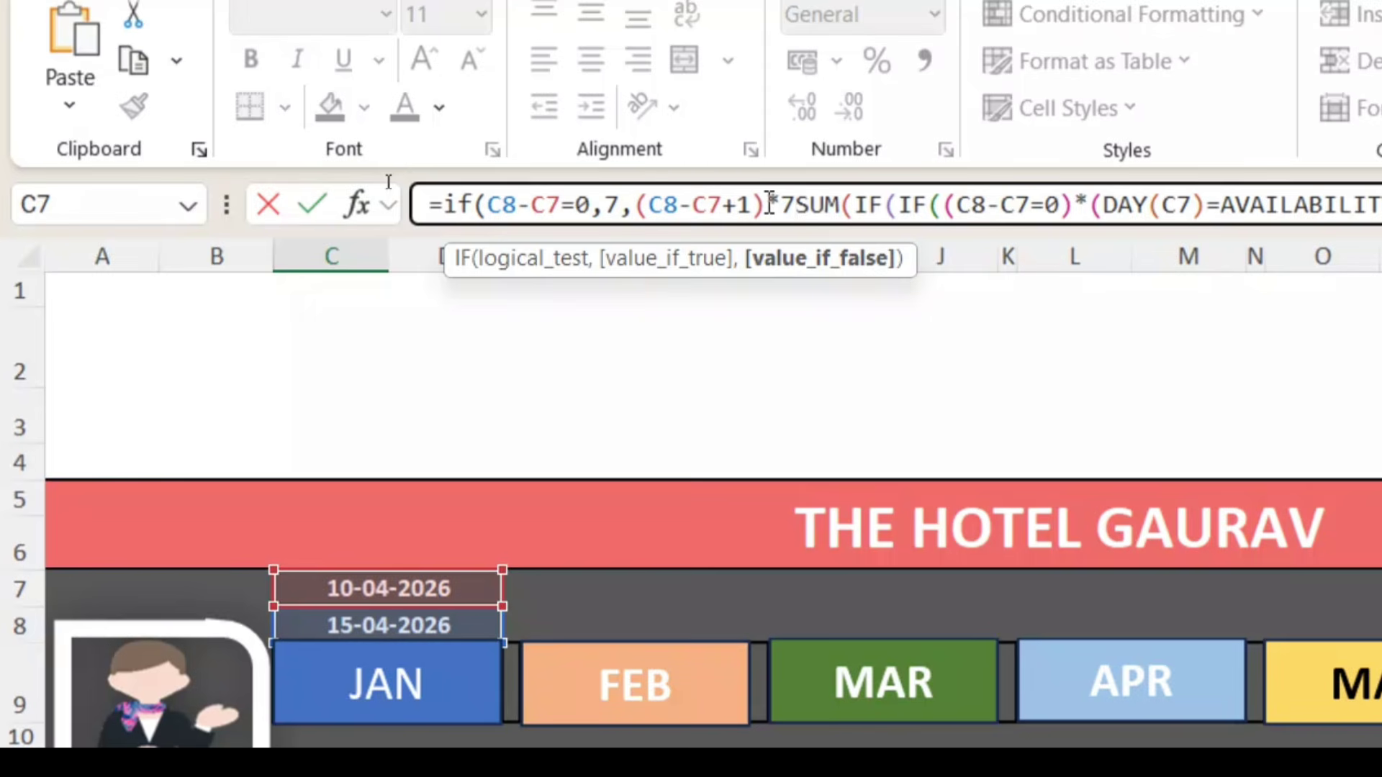
Step: Close the outer IF in C50, subtract the SUM of booked flags from it, and commit the formula to check its result
type(")")
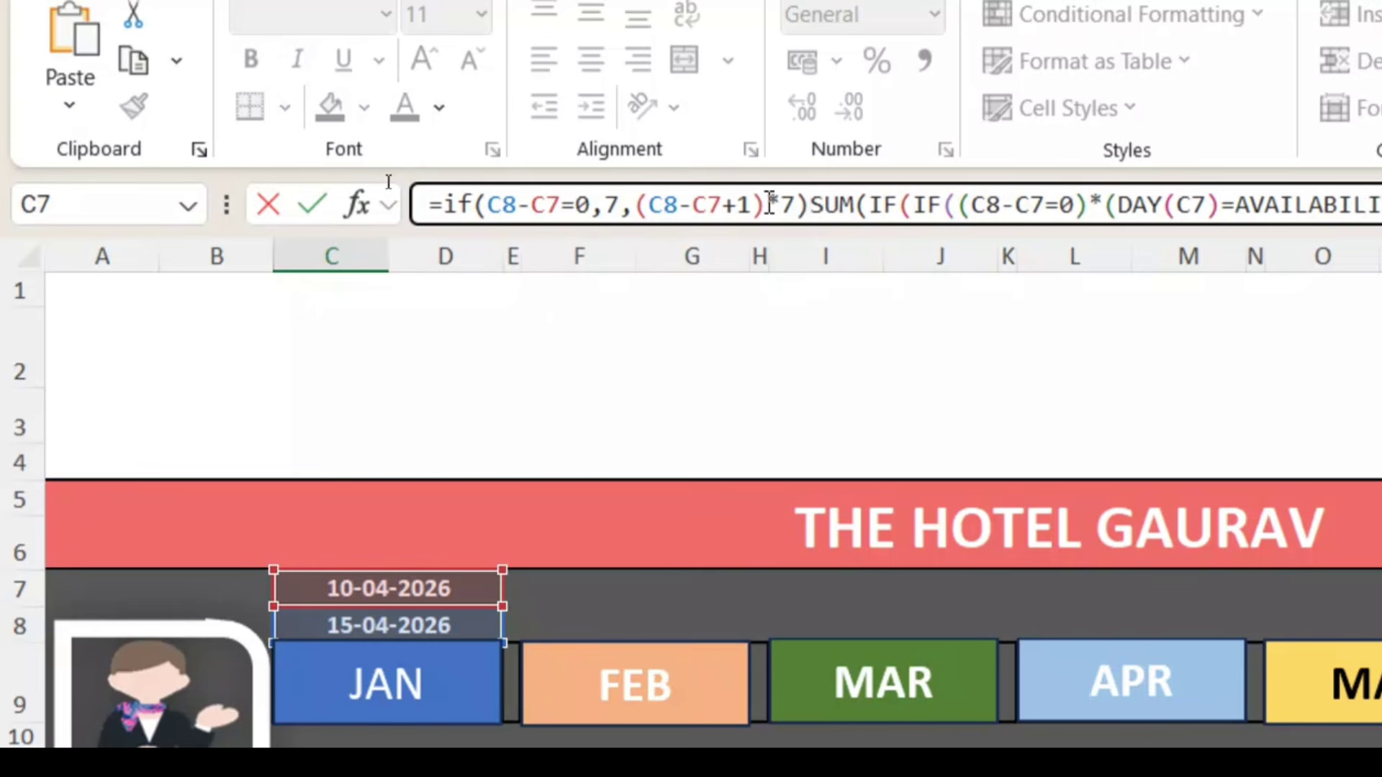
type("-")
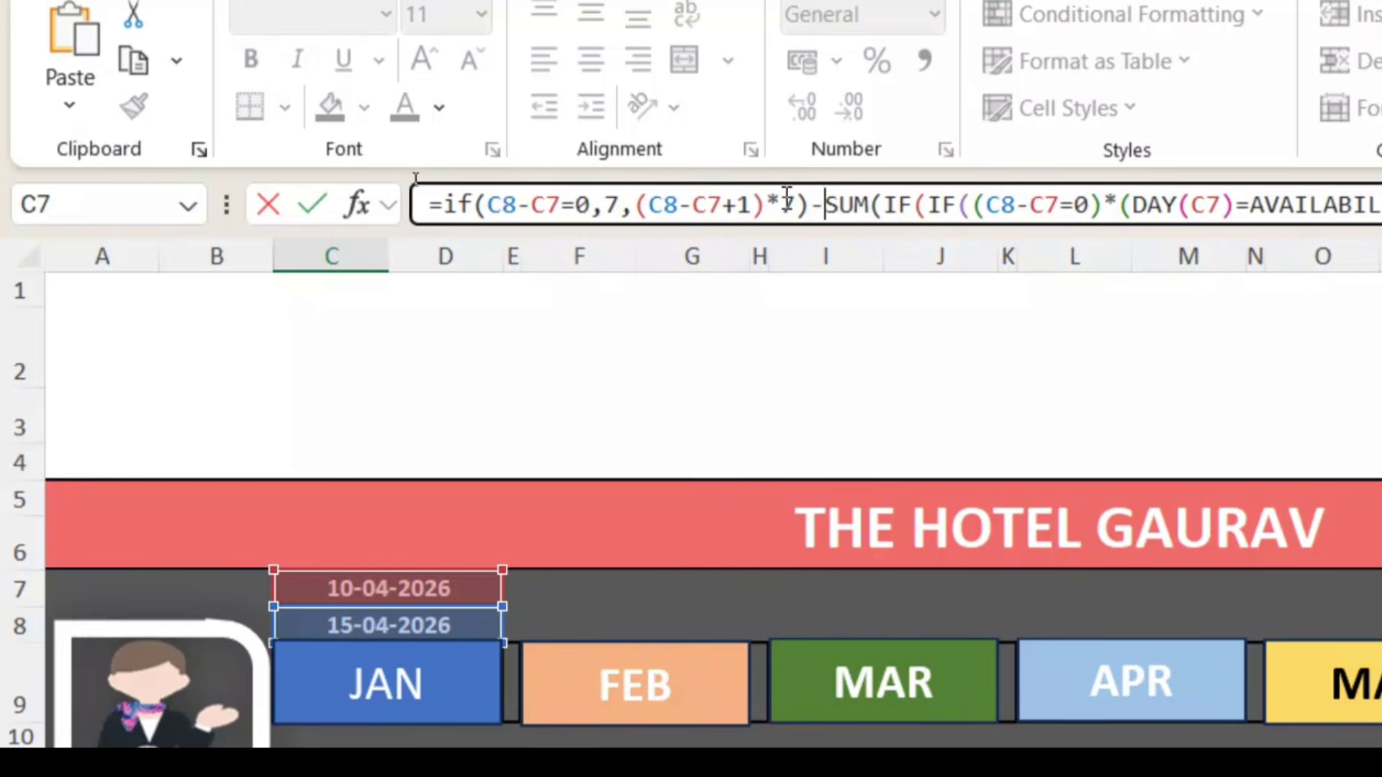
key("Return")
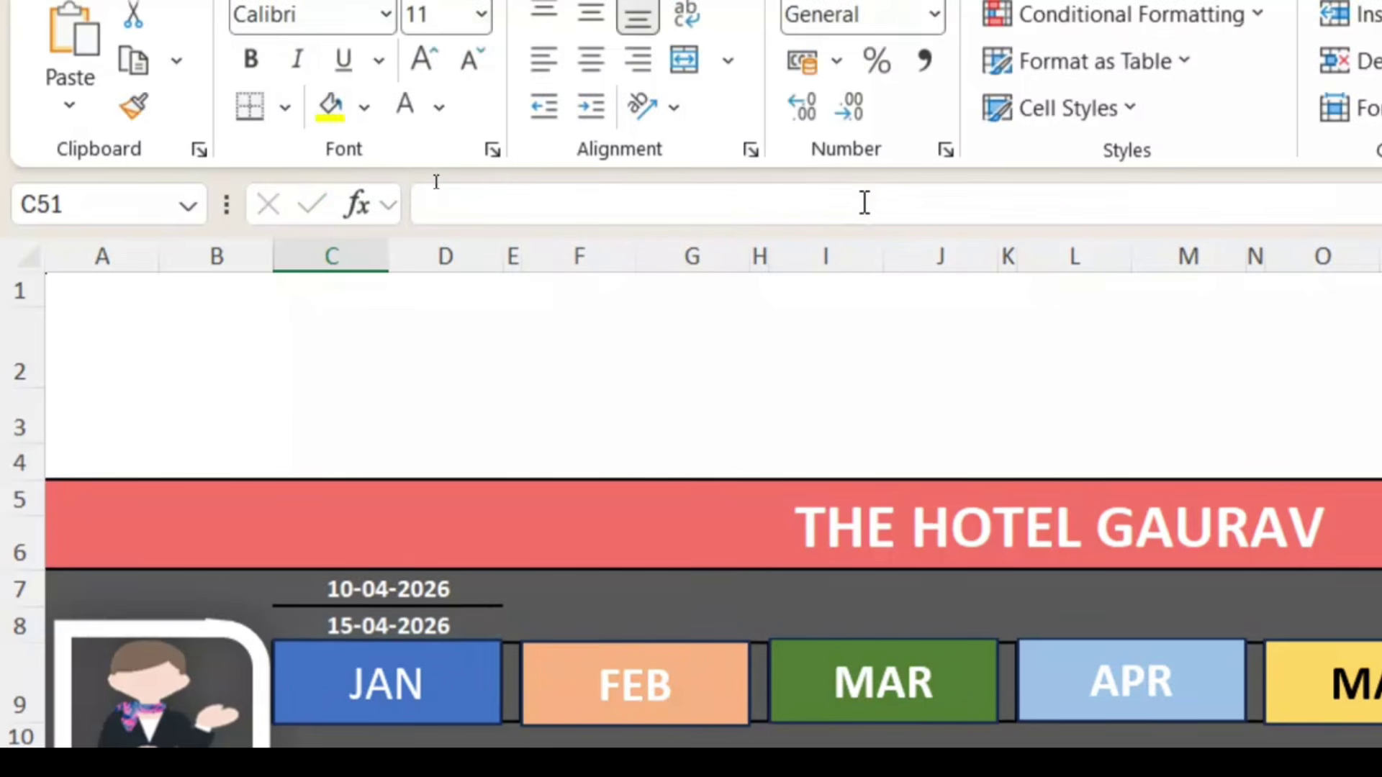
scroll(209, 647, "down", 2)
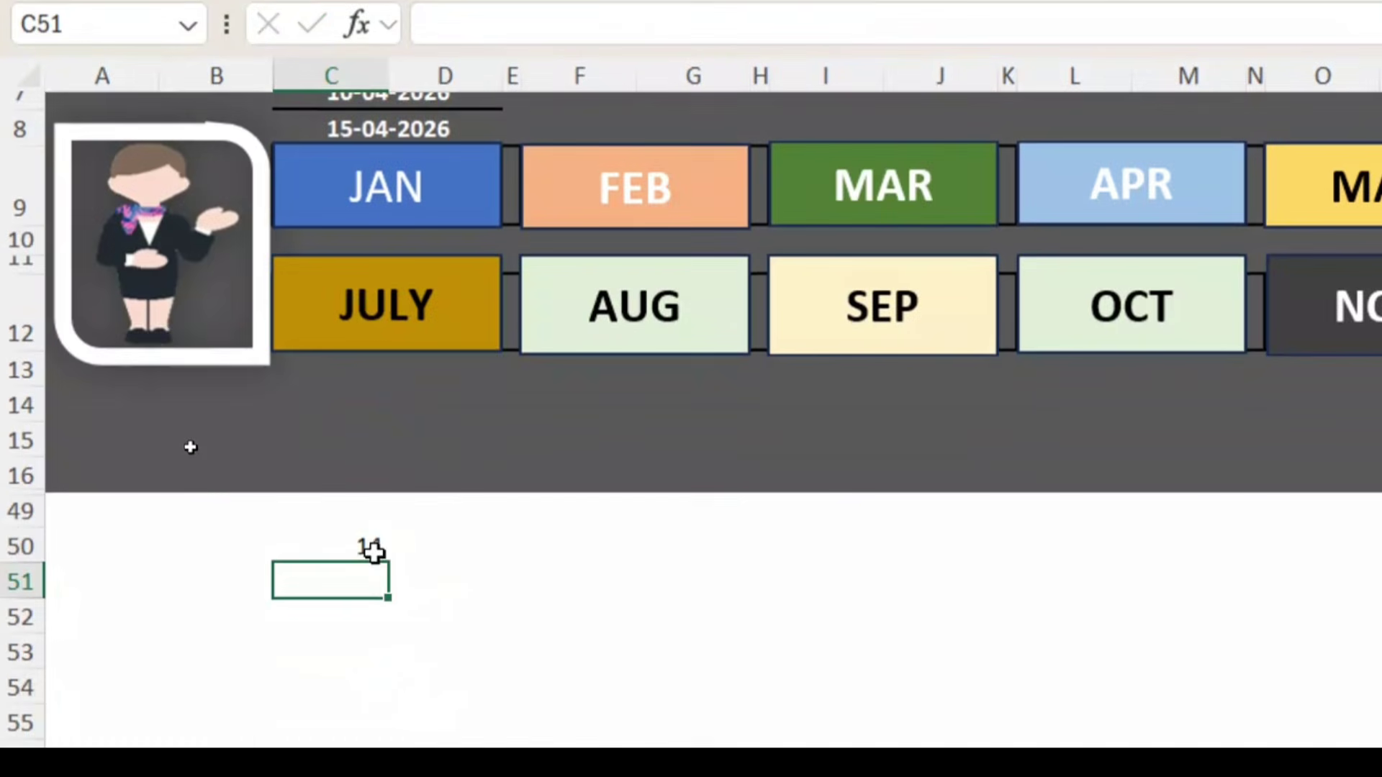
left_click(373, 551)
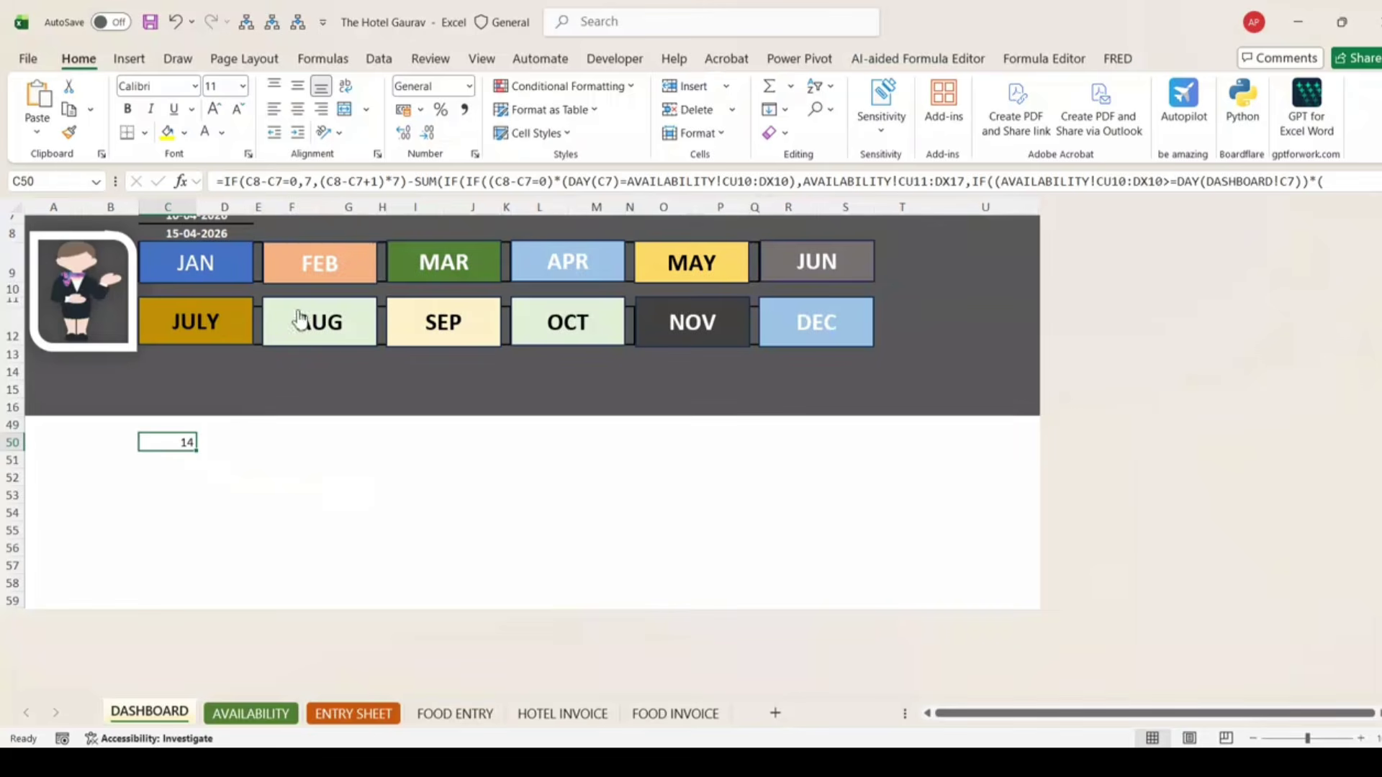
scroll(245, 267, "up", 1)
scroll(245, 266, "up", 1)
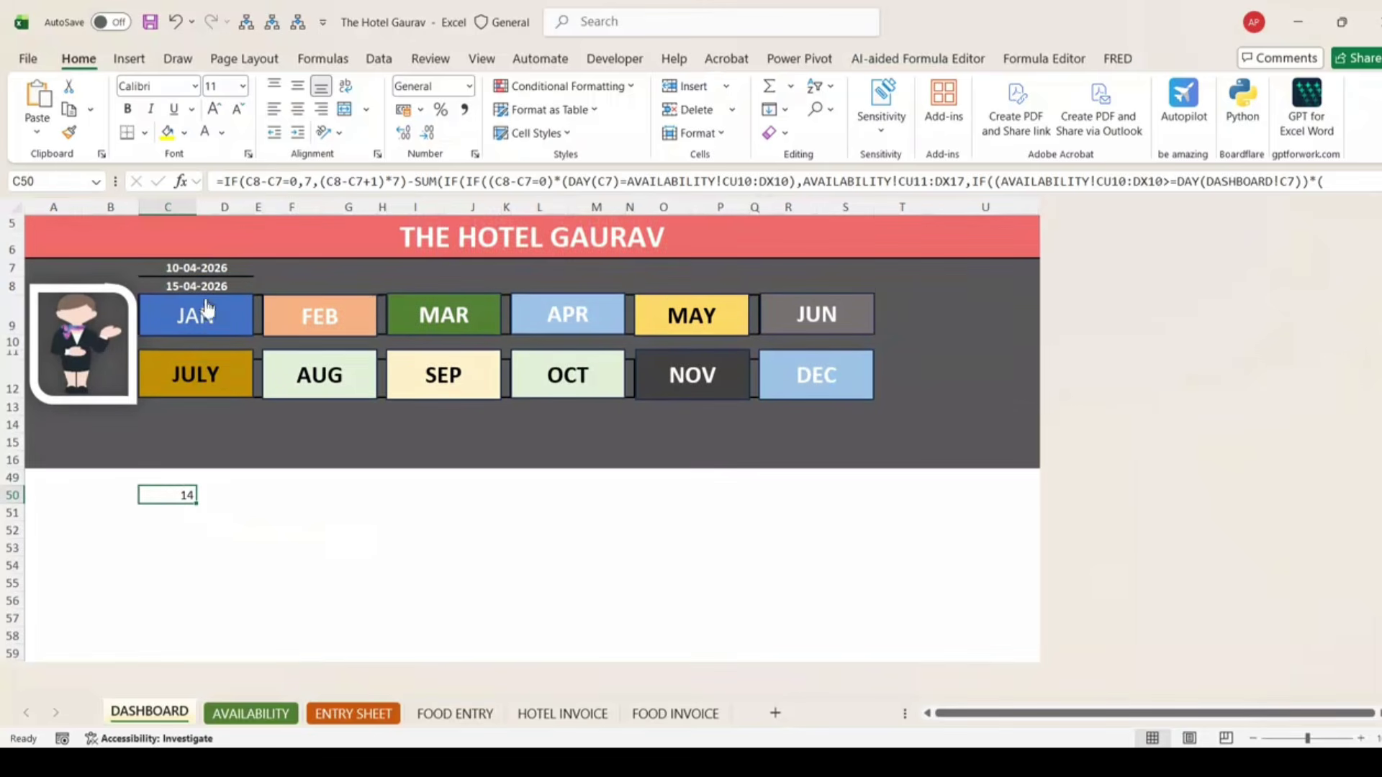
Step: Select the day headers 10 to 15 in the April grid on the AVAILABILITY sheet
left_click(286, 720)
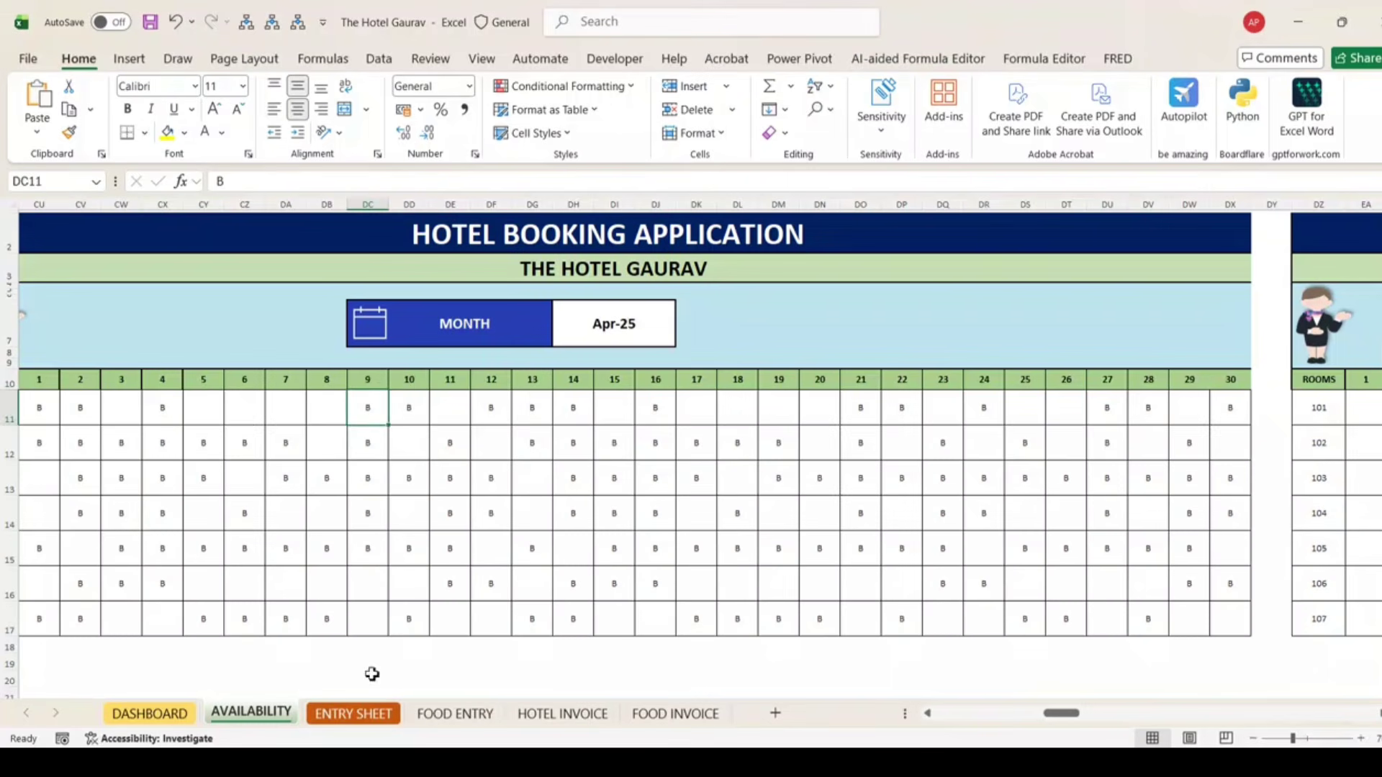
left_click(400, 382)
left_click_drag(404, 379, 609, 381)
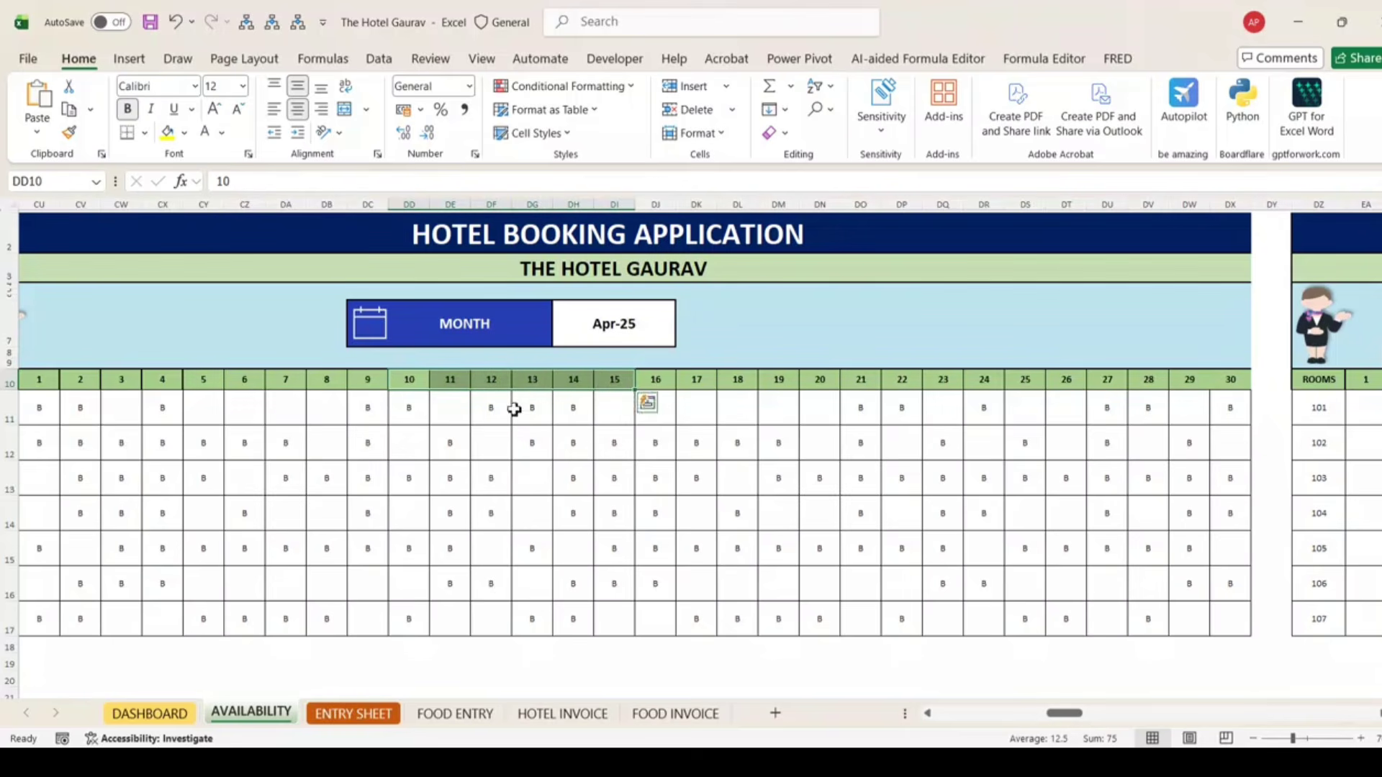
Step: Count the cells marked B for days 10 to 15 across all rooms in the April grid
left_click(411, 409)
left_click(410, 475)
left_click(410, 549)
left_click(417, 632)
left_click(453, 441)
left_click(454, 478)
left_click(453, 549)
left_click(454, 581)
left_click(481, 410)
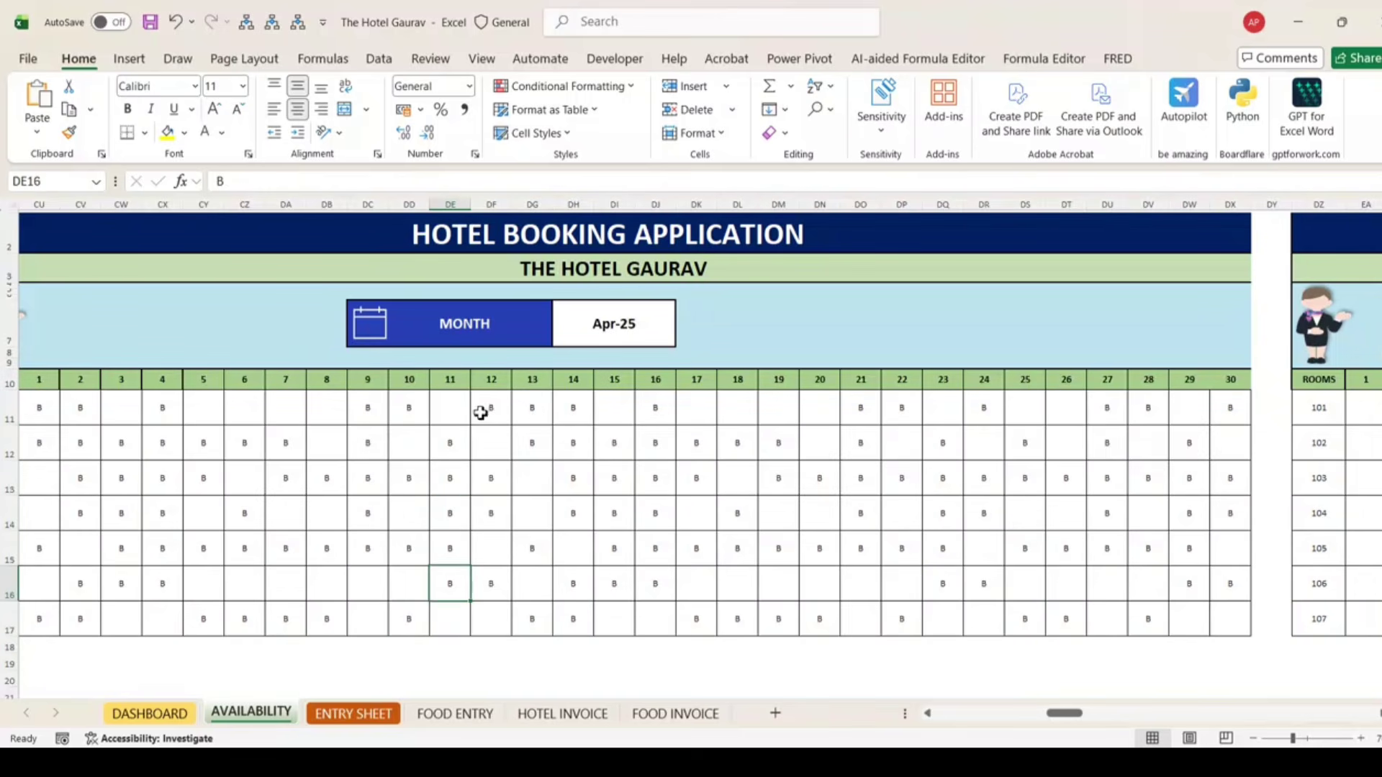
left_click(481, 455)
left_click(491, 478)
left_click(490, 514)
left_click(490, 549)
left_click(490, 585)
left_click(531, 408)
left_click(531, 444)
left_click(531, 547)
left_click(533, 618)
left_click(574, 414)
left_click(573, 450)
left_click(575, 480)
left_click(572, 517)
left_click(574, 580)
left_click(574, 618)
left_click(618, 452)
left_click(614, 481)
left_click(614, 516)
left_click(614, 549)
left_click(615, 580)
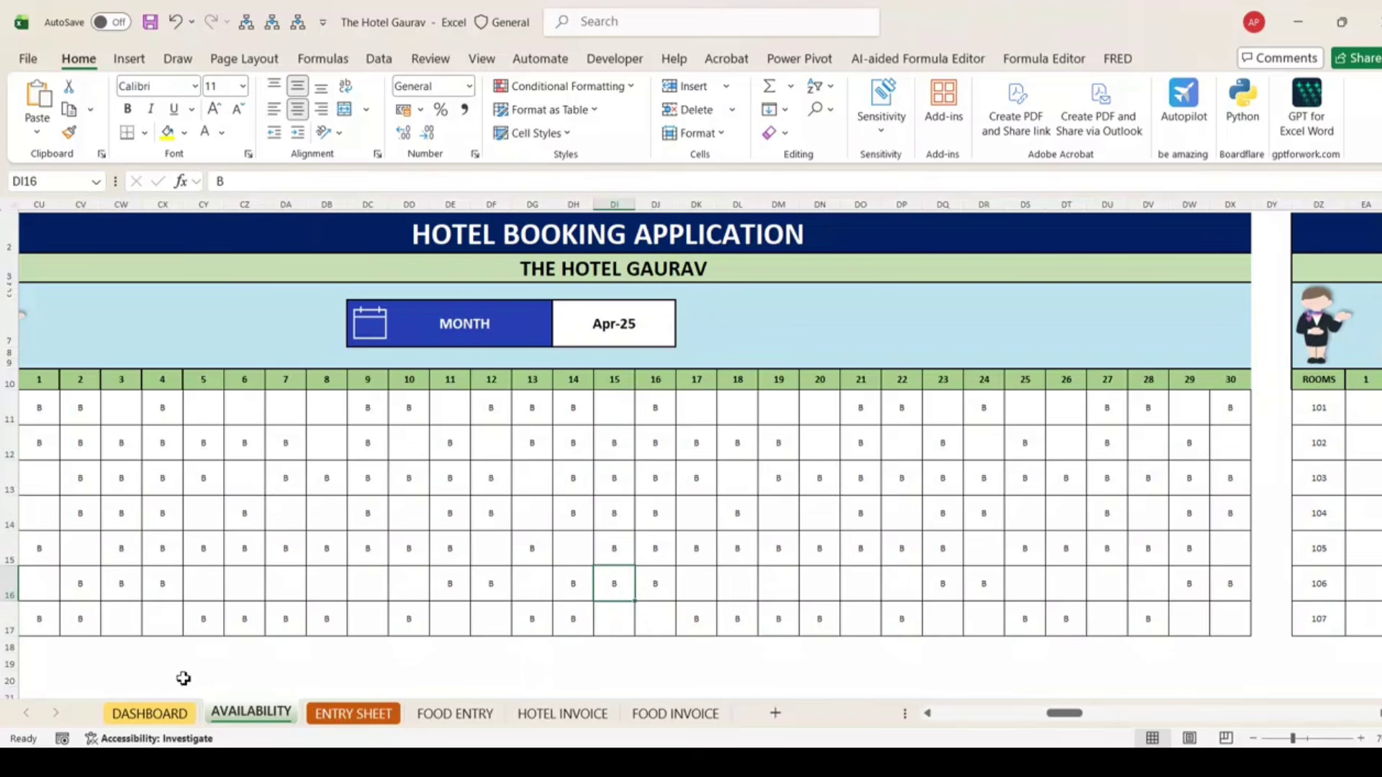
Step: Enter 28 in D52 and 14 in D53 on the DASHBOARD sheet and total them in D54 with AutoSum
left_click(151, 713)
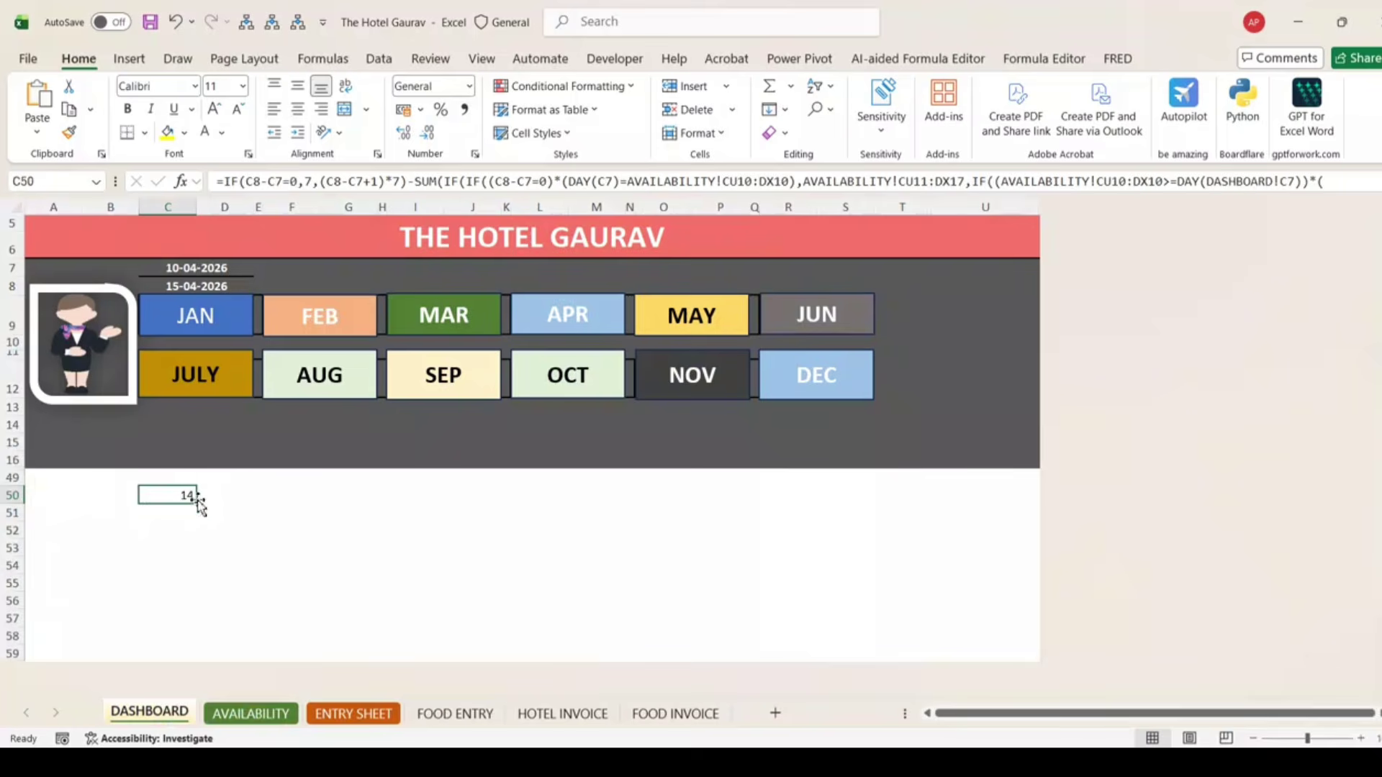
left_click_drag(199, 532, 192, 537)
type("28")
key("Return")
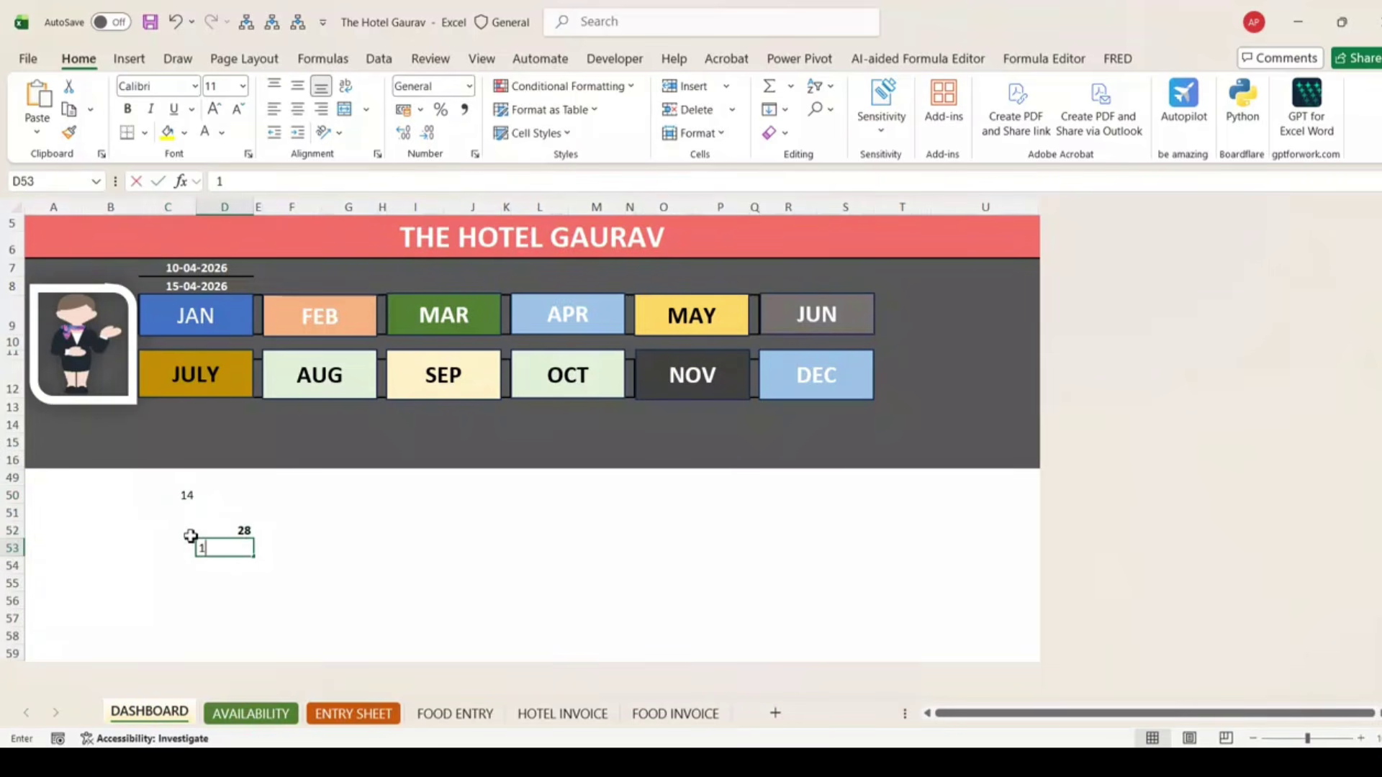
key("Return")
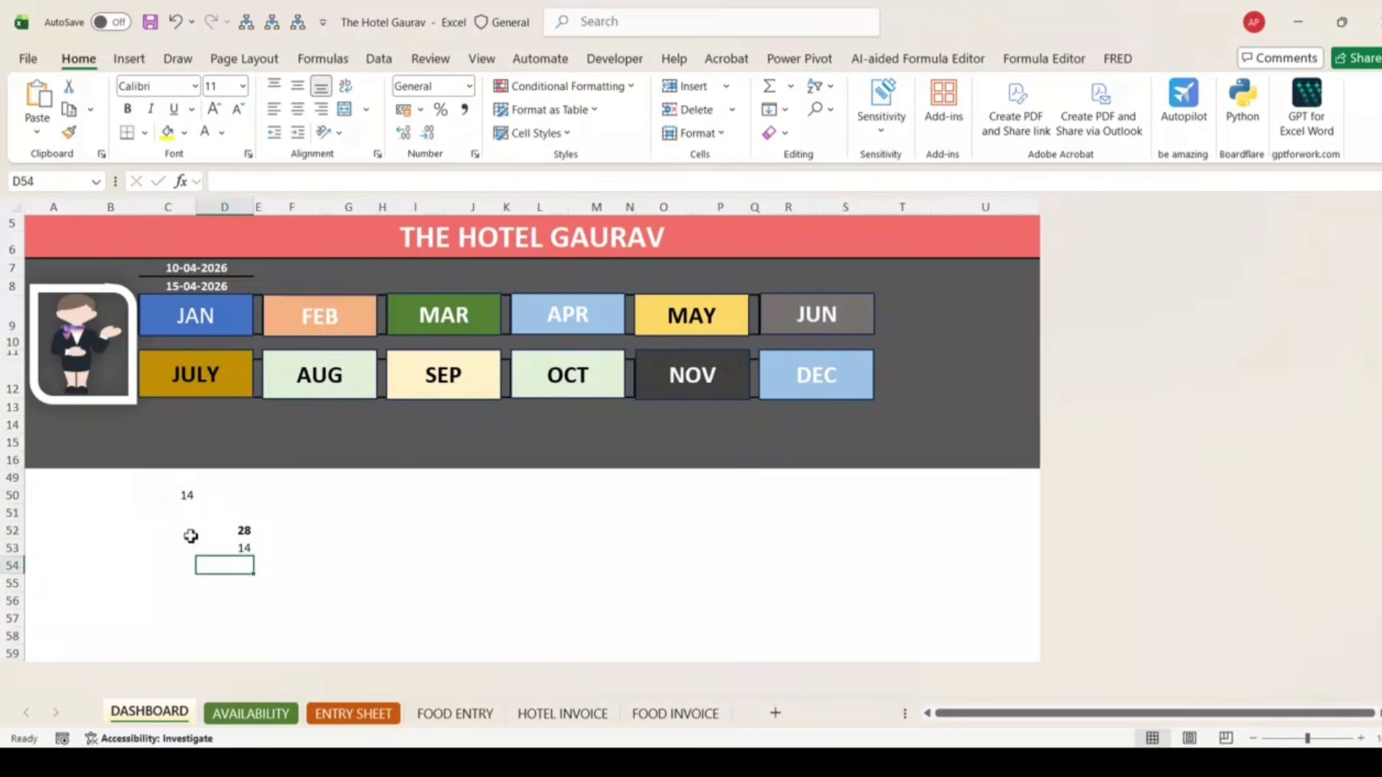
key("alt+equal")
key("Return")
Step: Clear the scratch check in D52:D54 and reselect C50
key("Up")
key("Up")
key("Up")
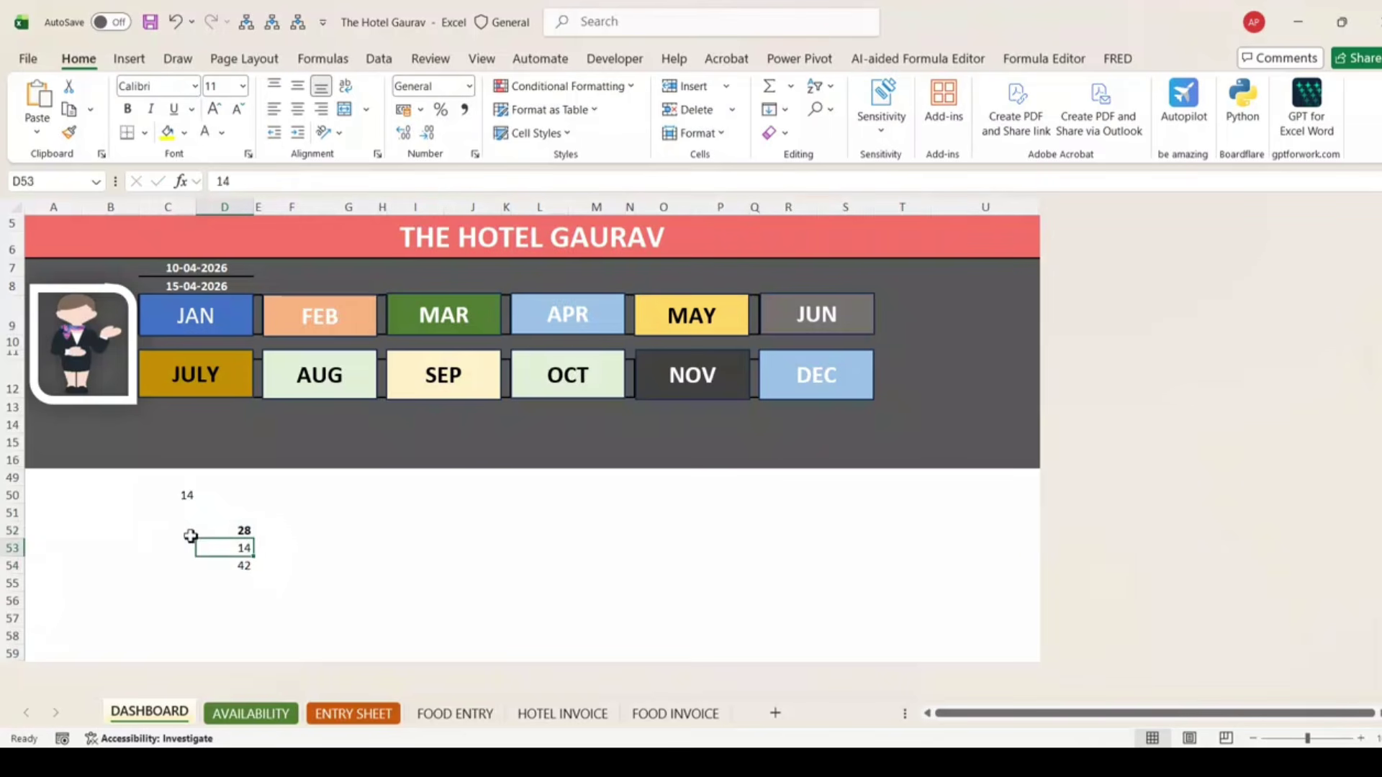
key("shift+Down")
key("shift+Down")
key("Delete")
left_click(186, 497)
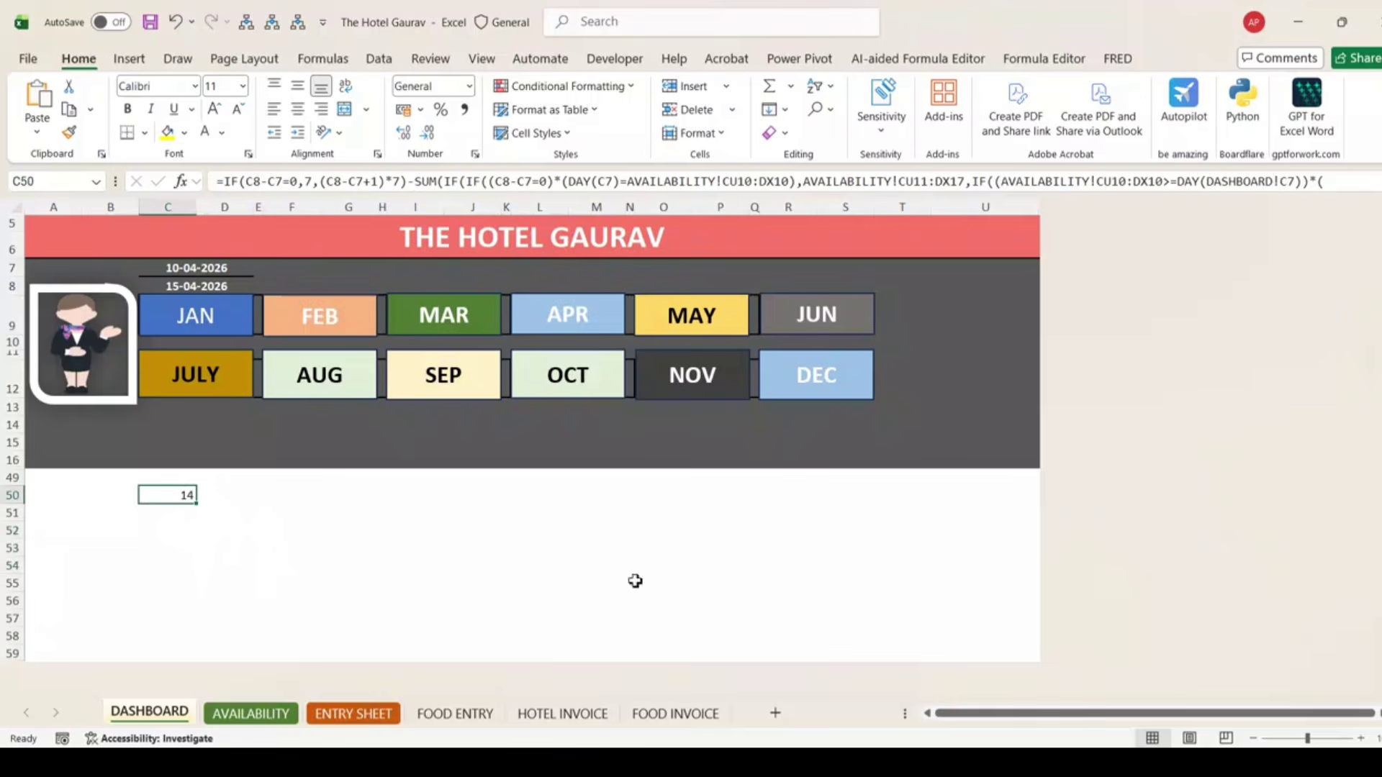
Step: Open Google Chrome with the Person 2 profile in a maximized window
key("super")
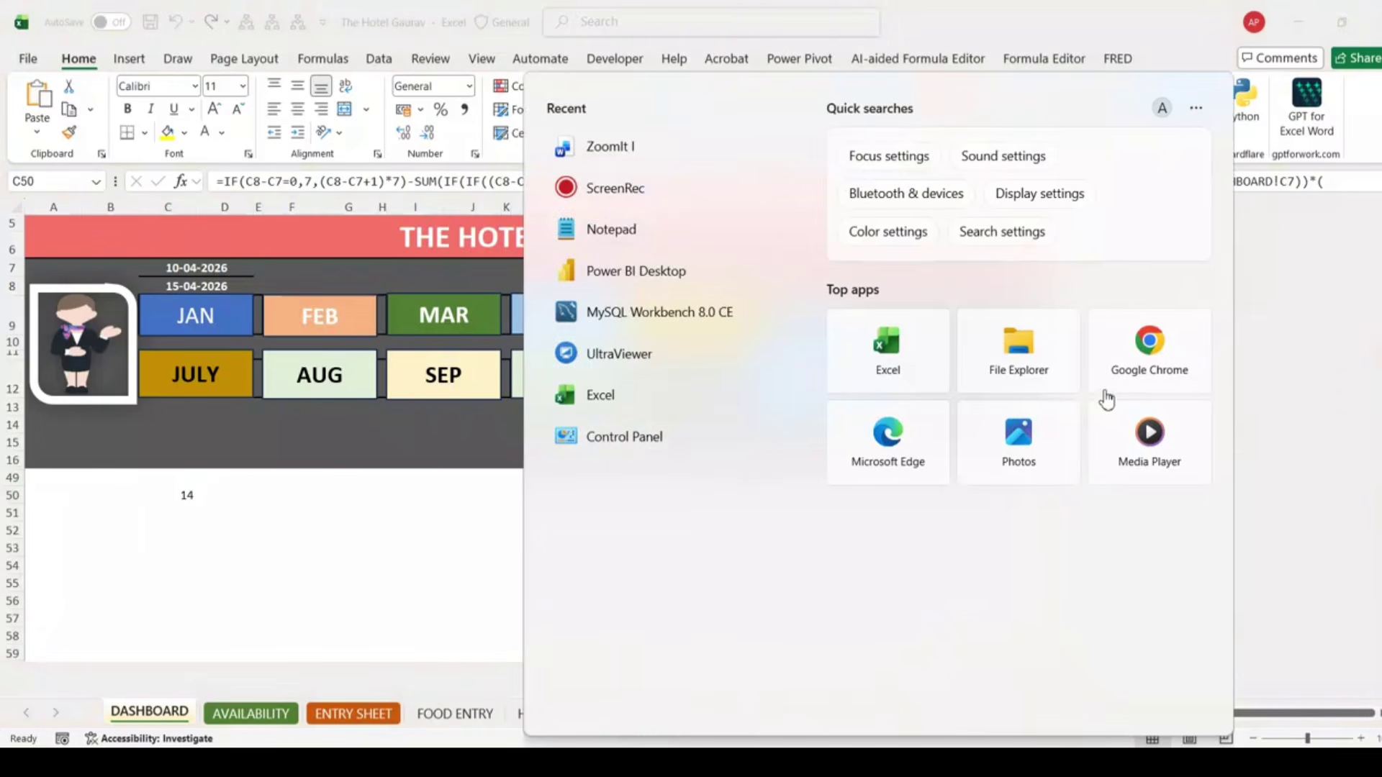
left_click(1125, 367)
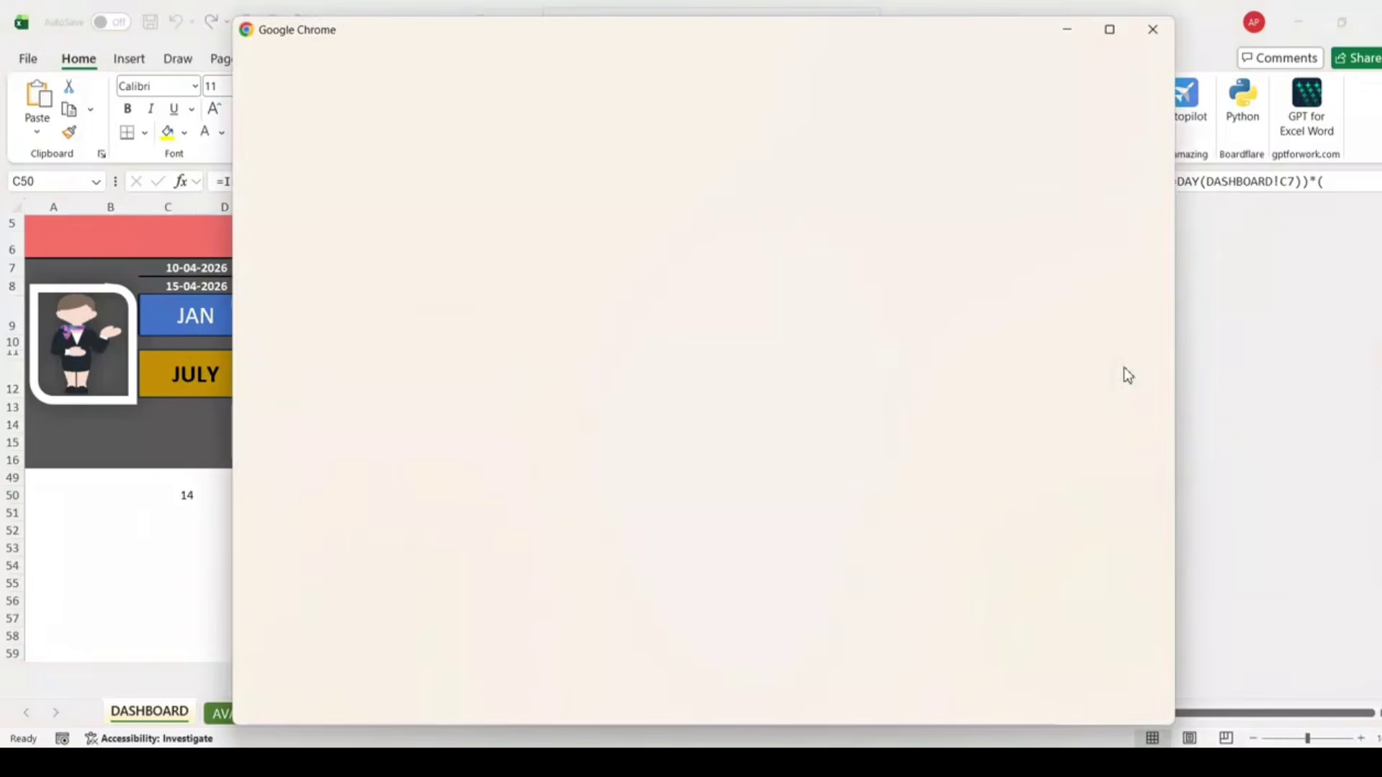
left_click(1109, 30)
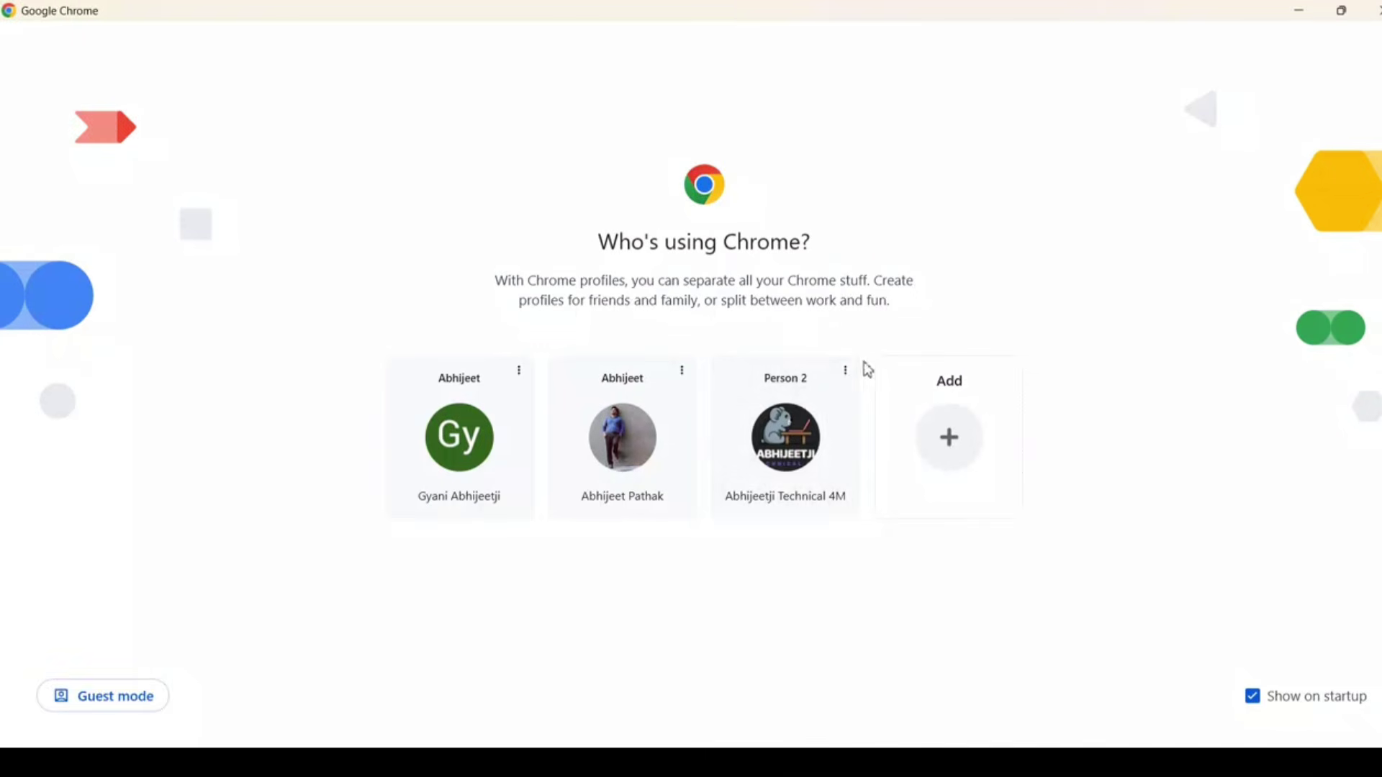
left_click(780, 472)
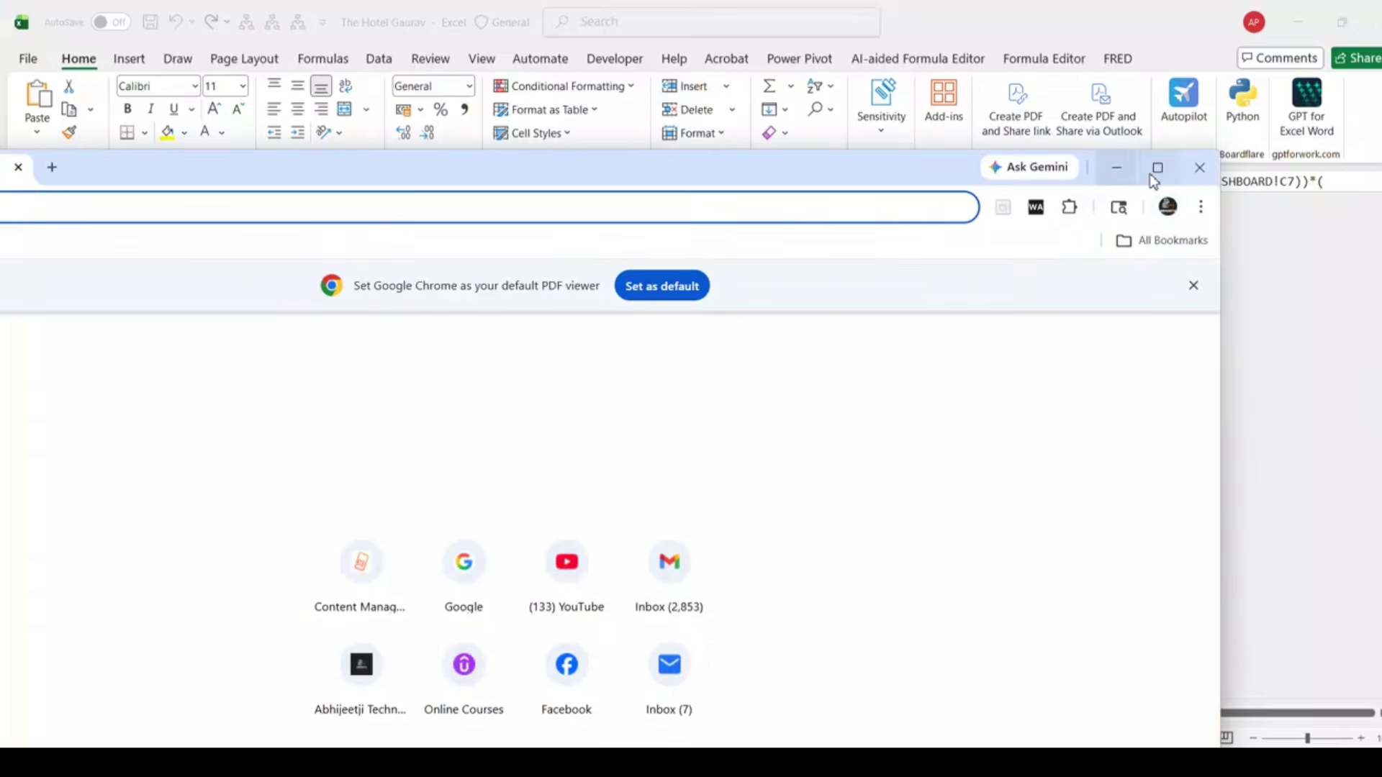
left_click(1156, 171)
Step: Load the website abhijeetjitechnical4m.com in the new tab
type("ty")
key("BackSpace")
key("BackSpace")
type("abhijeetjitechnical4m.com")
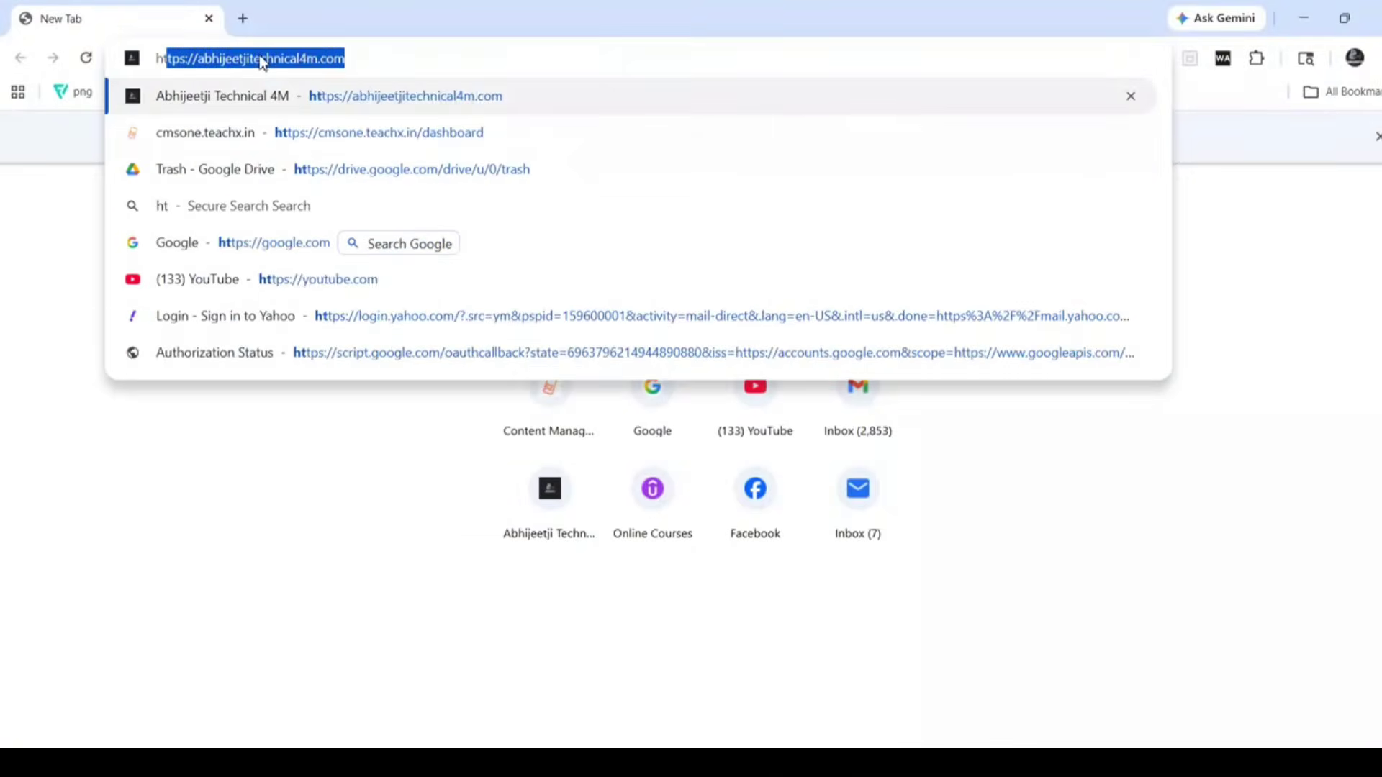
key("Return")
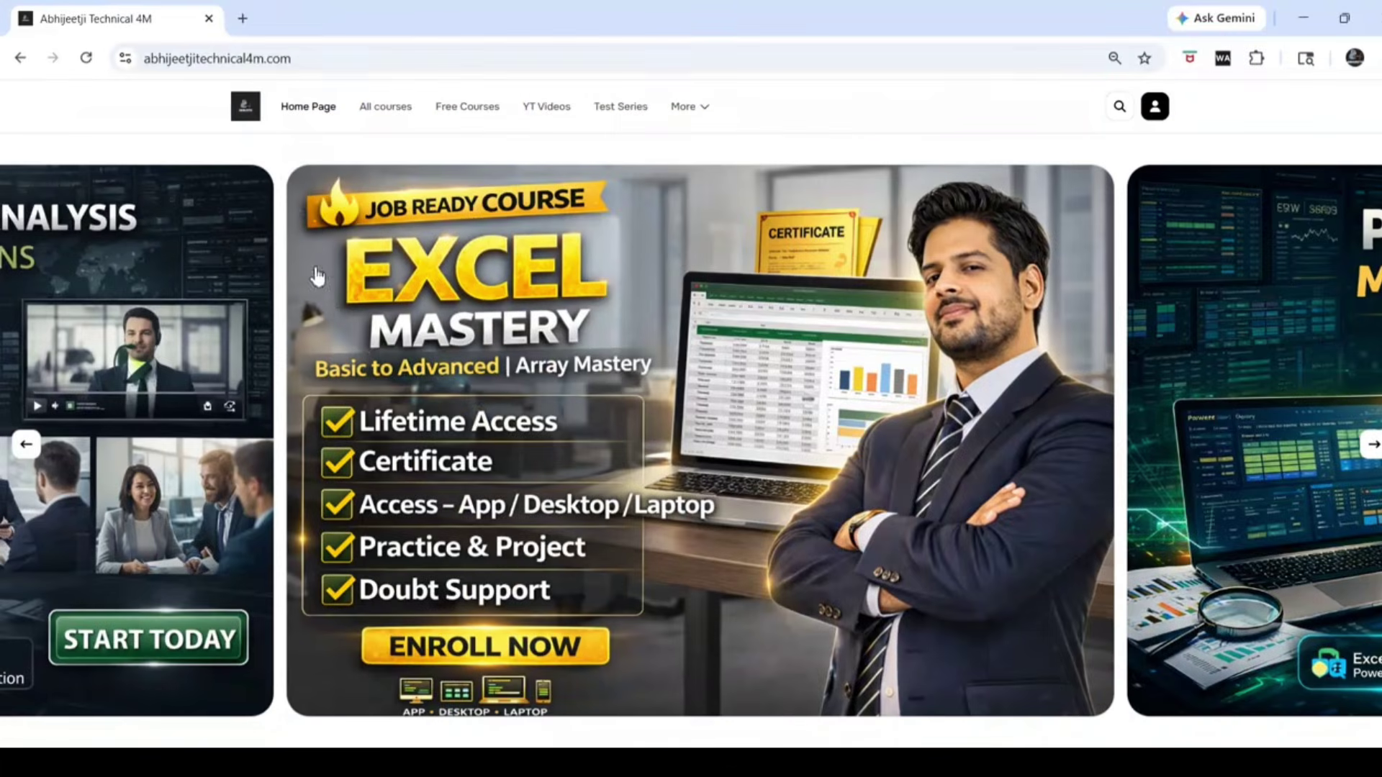
Step: Look through the website's home page and the courses in its Featured carousel
scroll(473, 432, "down", 1)
scroll(475, 435, "up", 1)
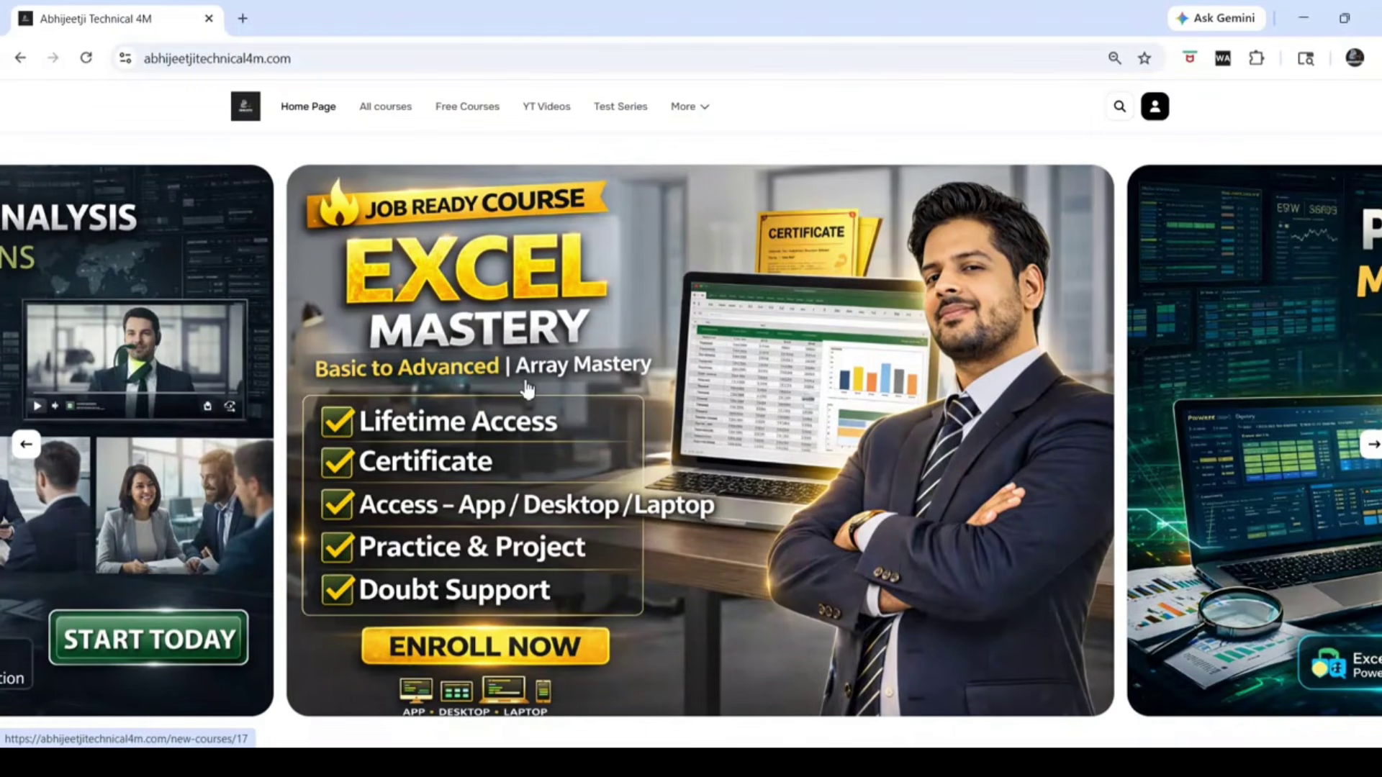
scroll(532, 432, "down", 7)
scroll(533, 478, "up", 1)
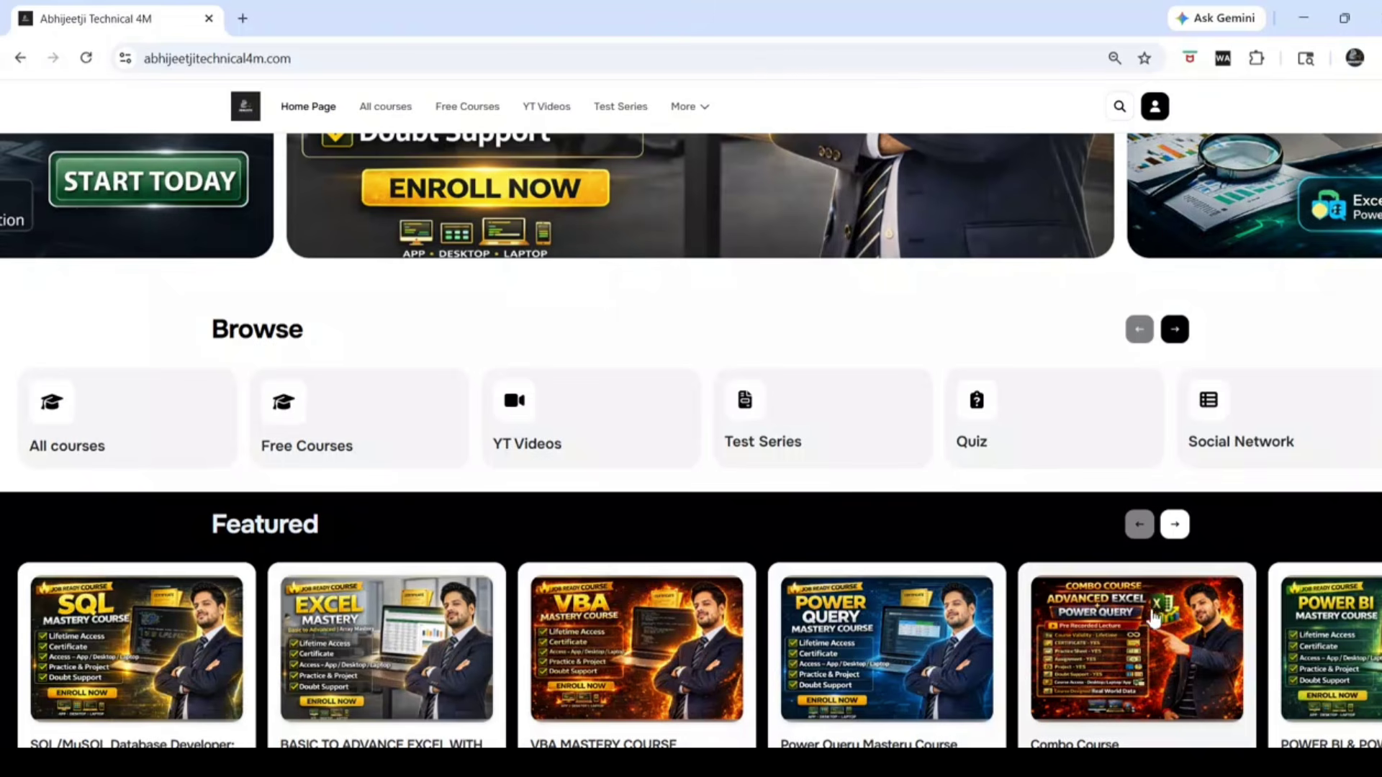
left_click(1175, 524)
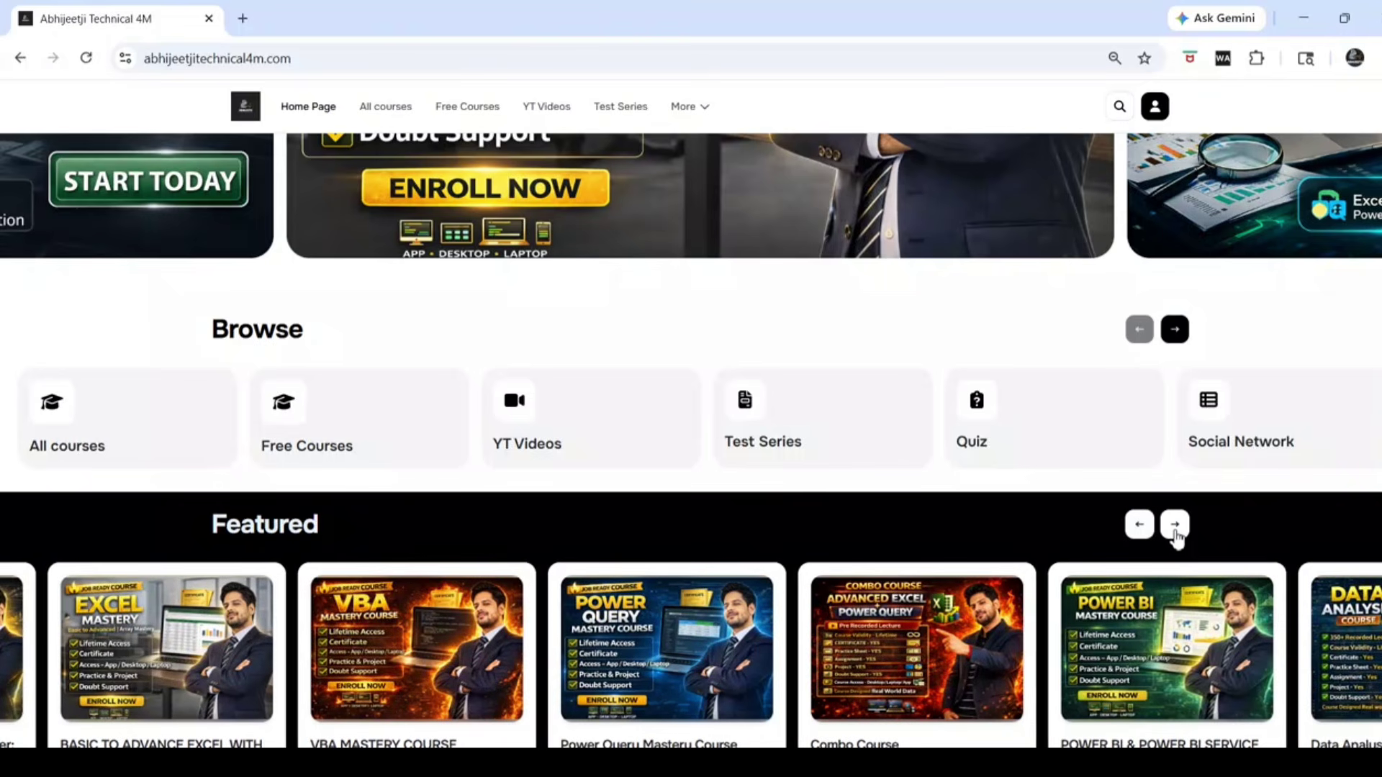
left_click(1174, 526)
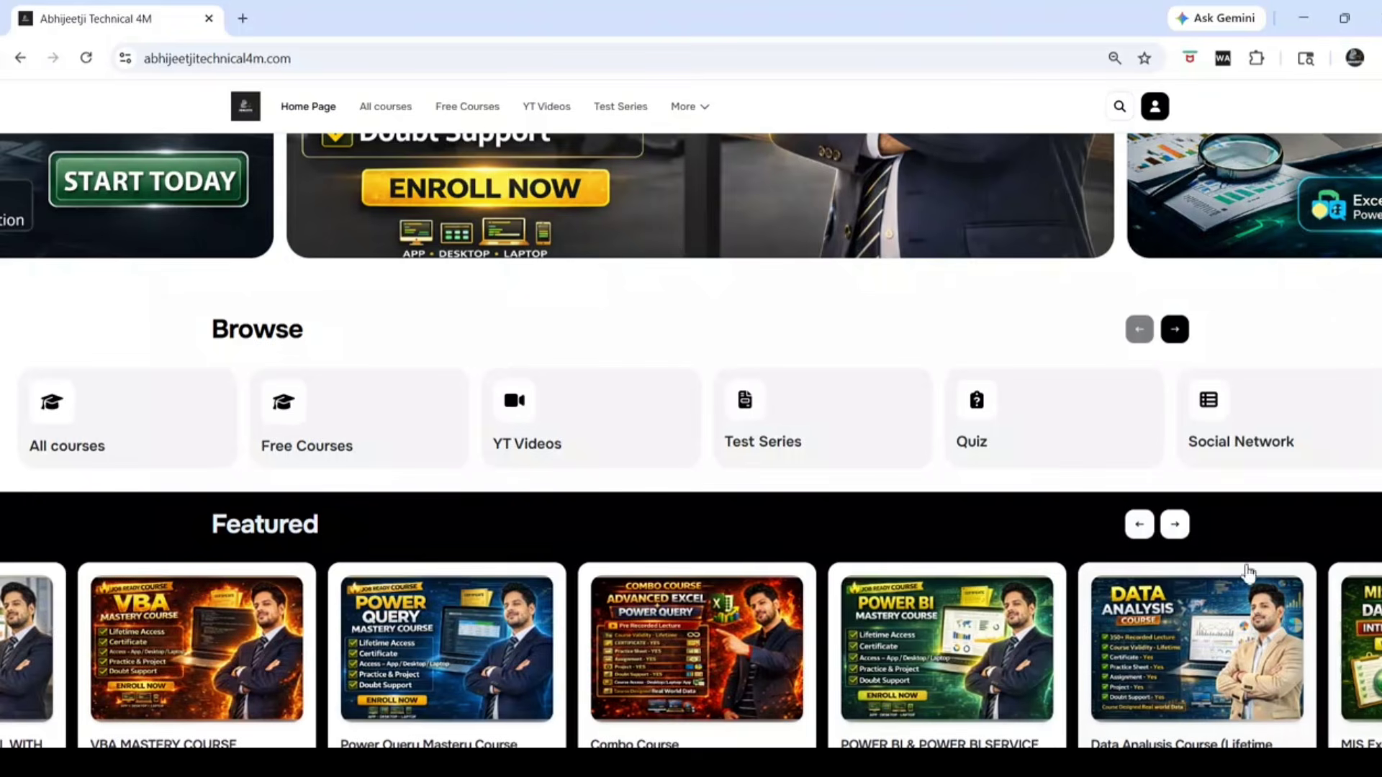
left_click(1173, 532)
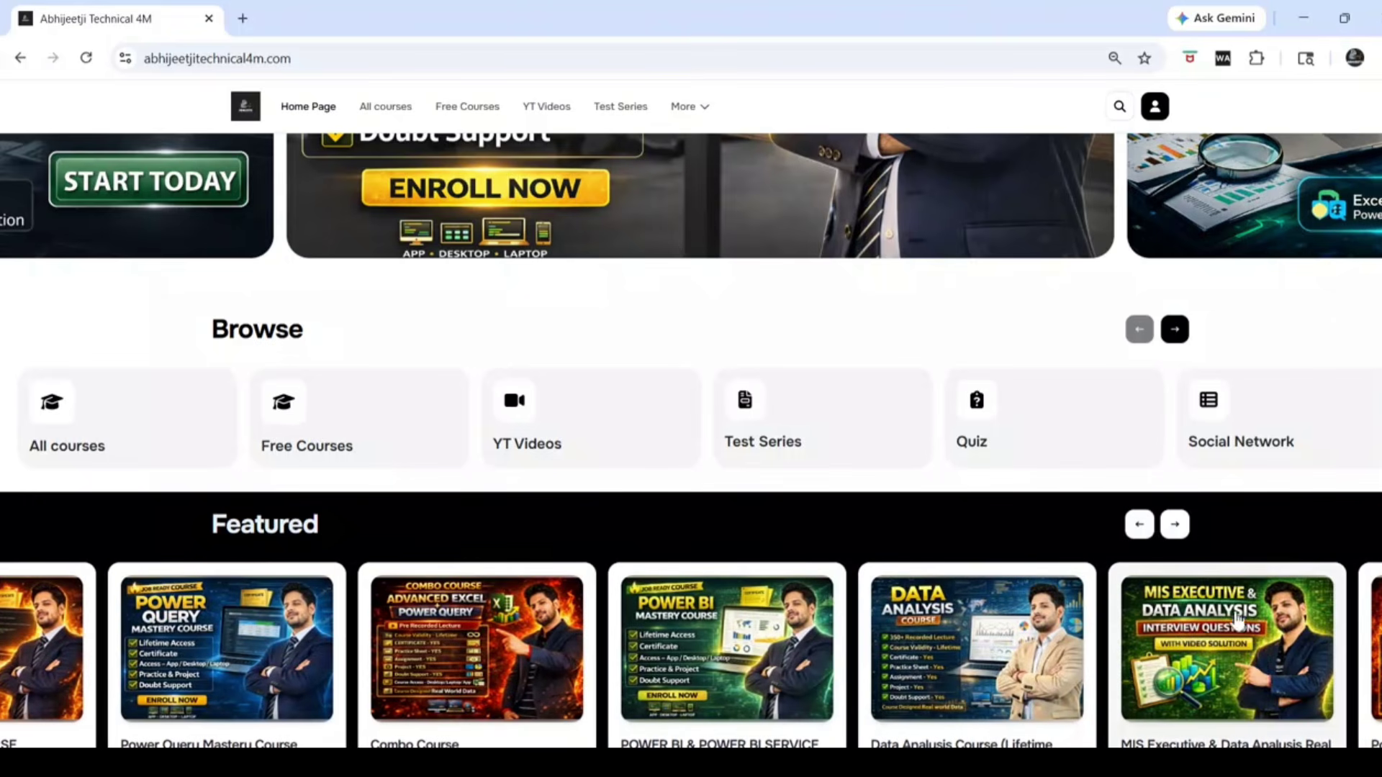
left_click(1143, 534)
left_click(1143, 534)
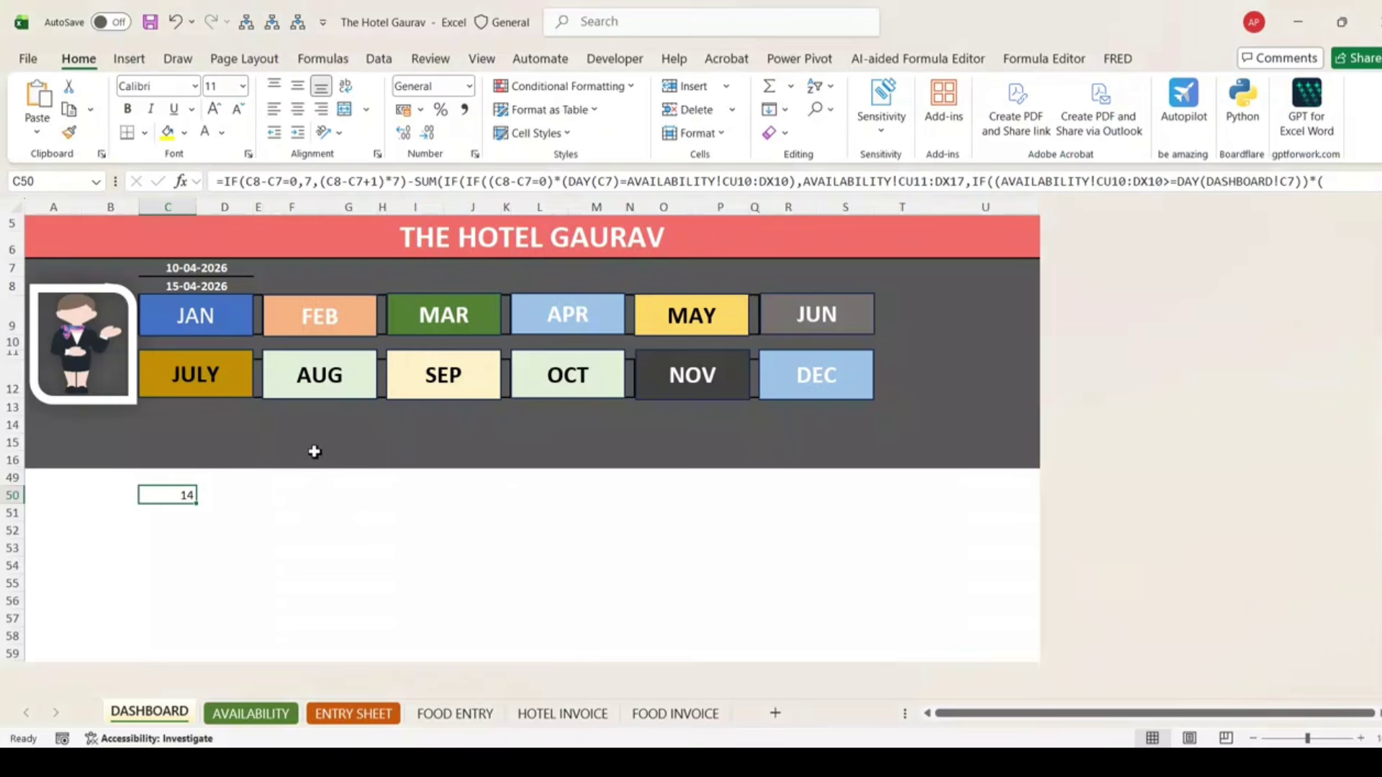
Step: Prefix the formula in C50 with the text "Total Vacant-" joined to its result by an ampersand
left_click(225, 181)
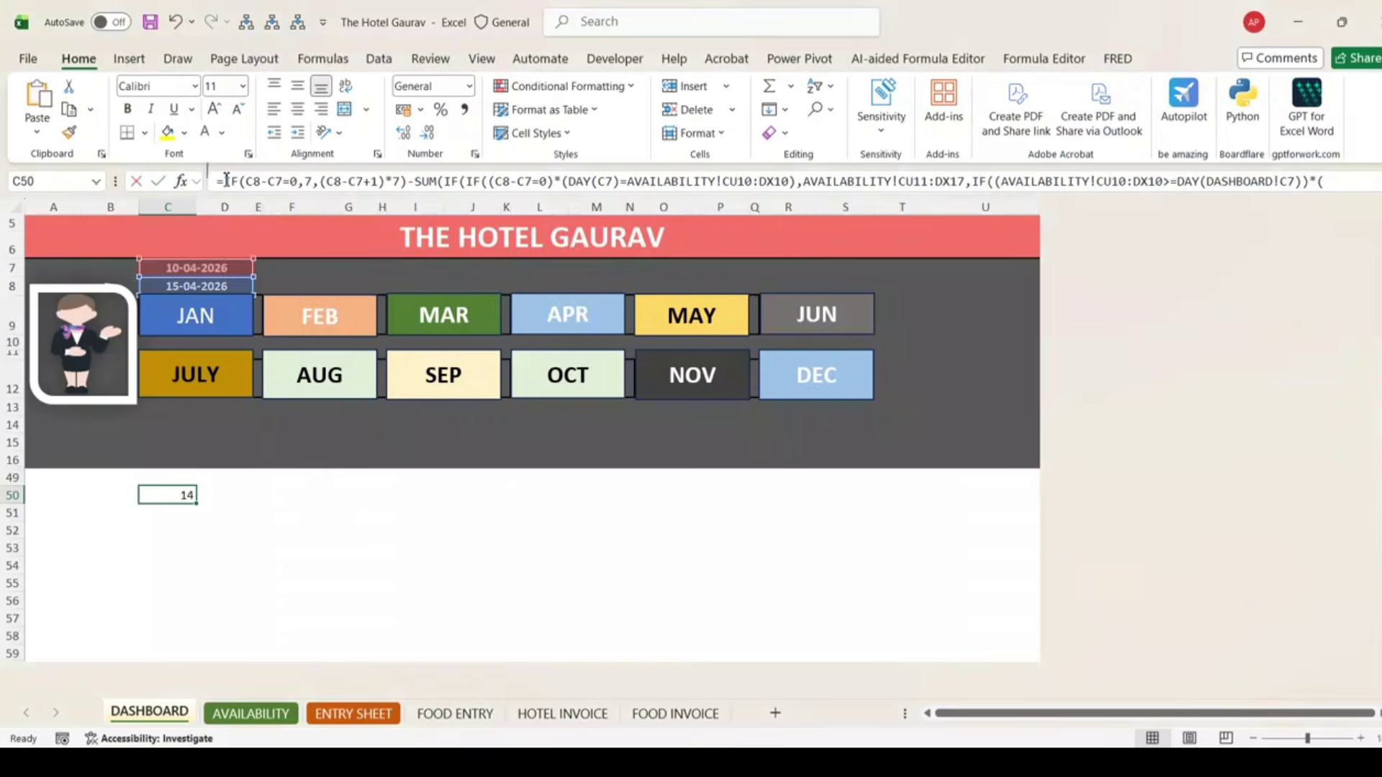
type("\"Total Va")
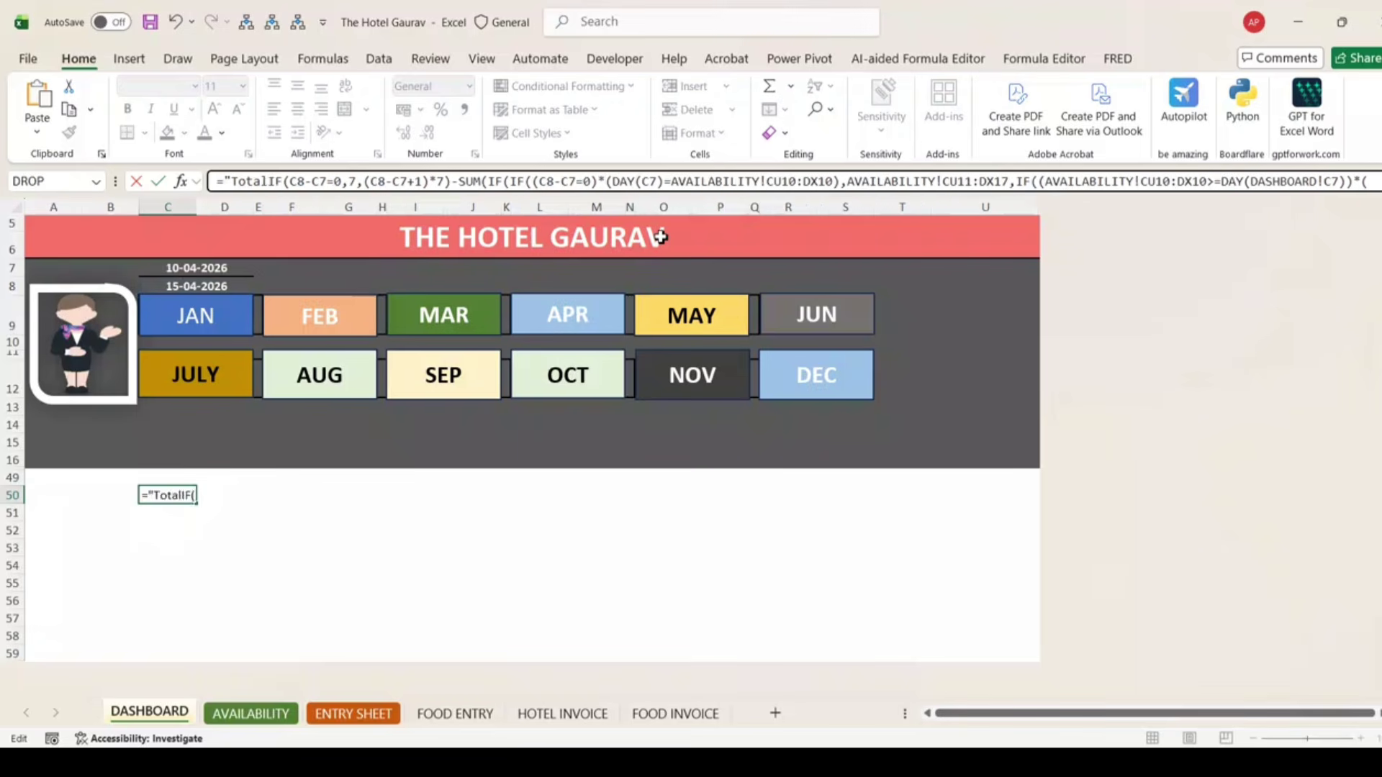
type("cant\"")
key("Left")
type("-")
key("Right")
type("&")
key("Return")
key("Up")
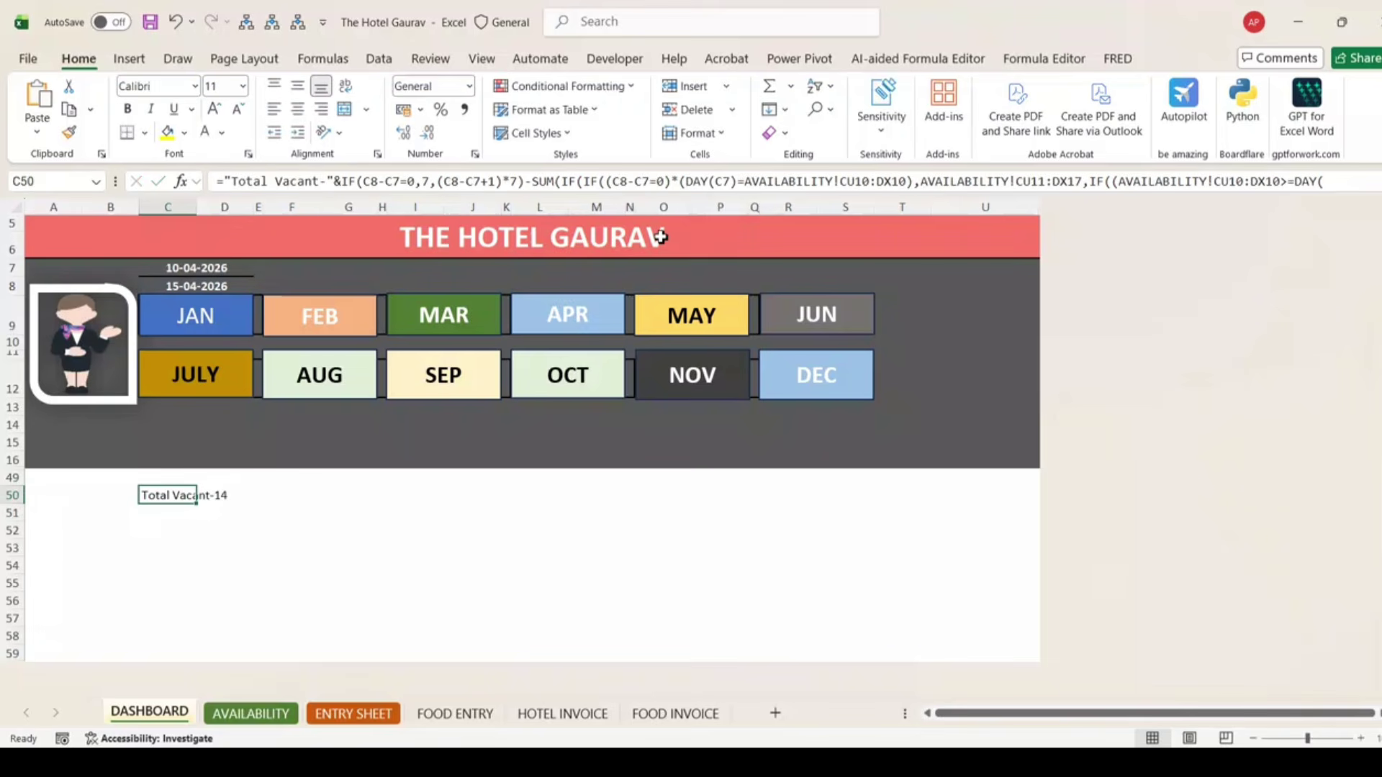
Step: Copy the complete formula text of C50 and leave the cell unedited
left_click(240, 193)
key("End")
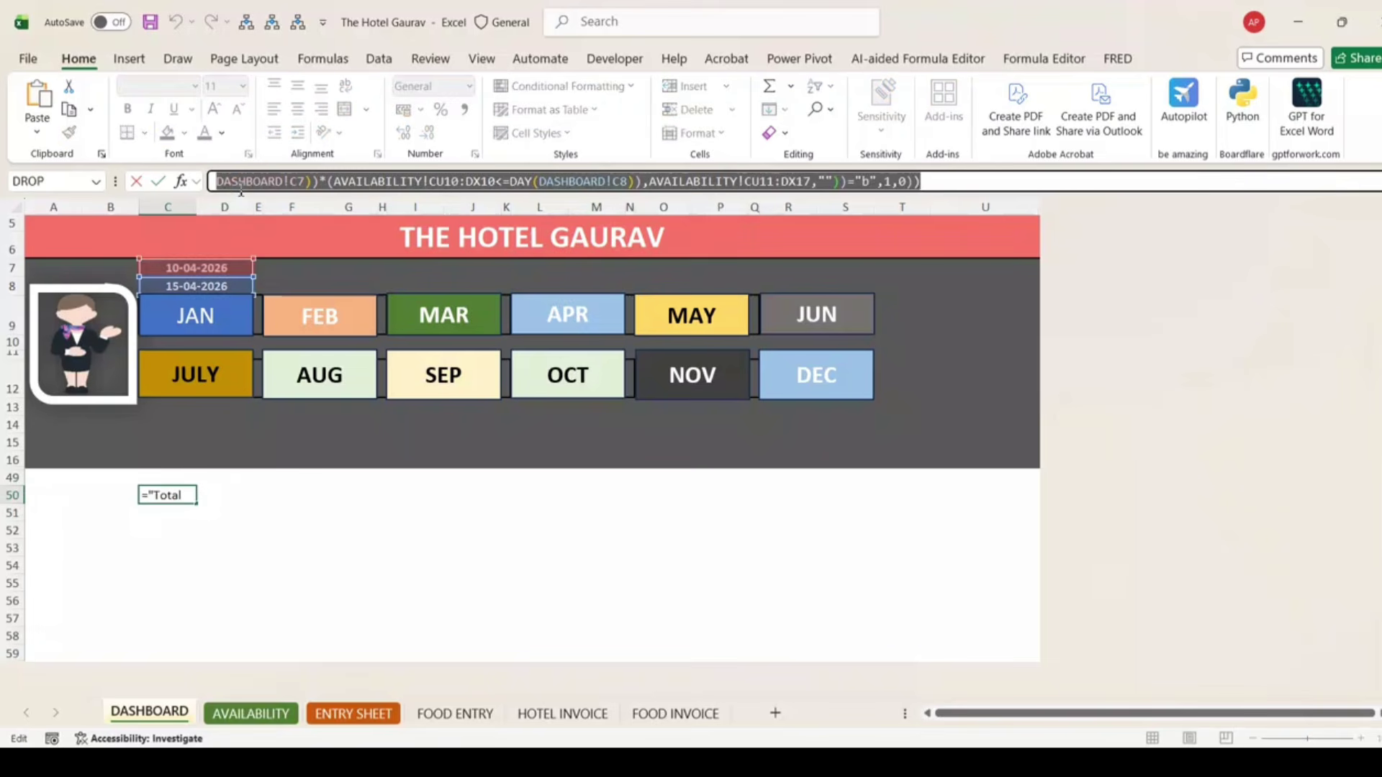
key("Escape")
left_click(224, 345)
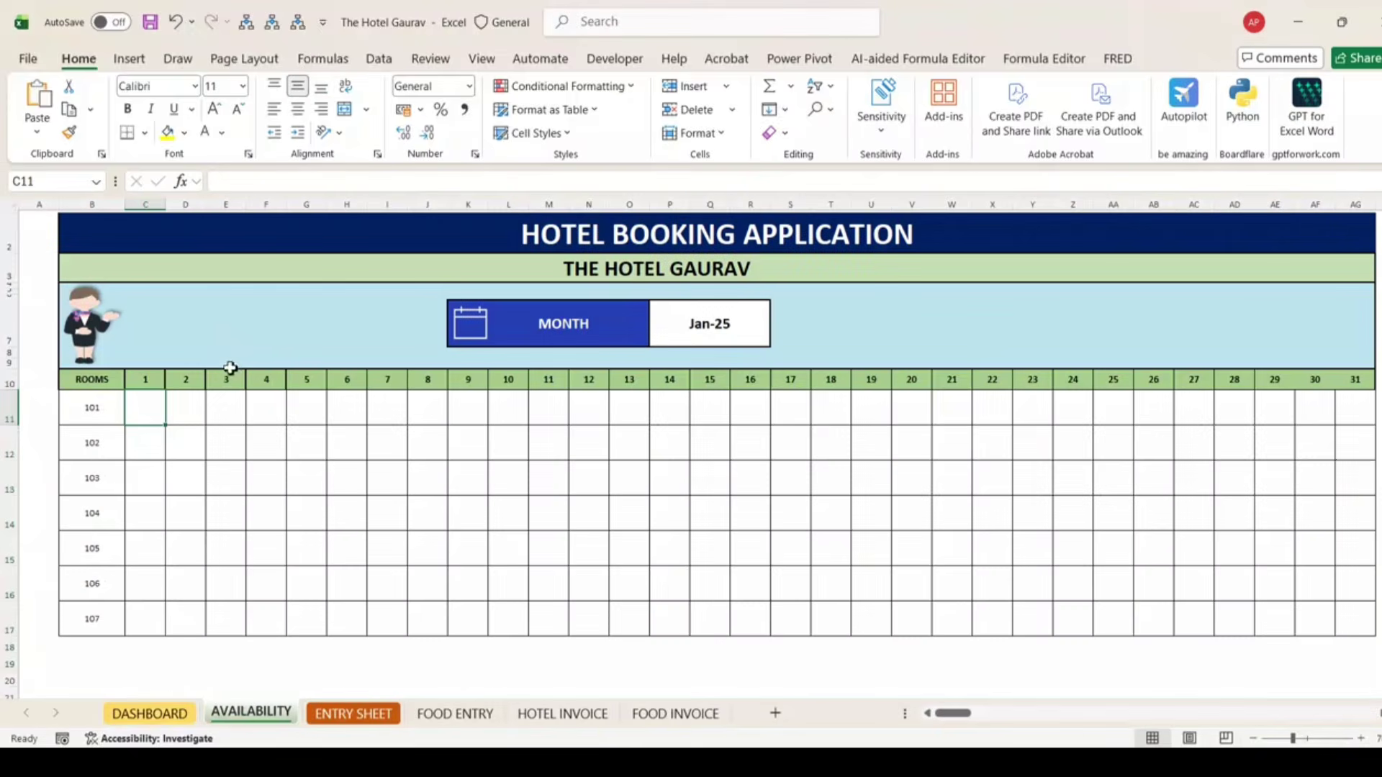
left_click(149, 711)
left_click(241, 340)
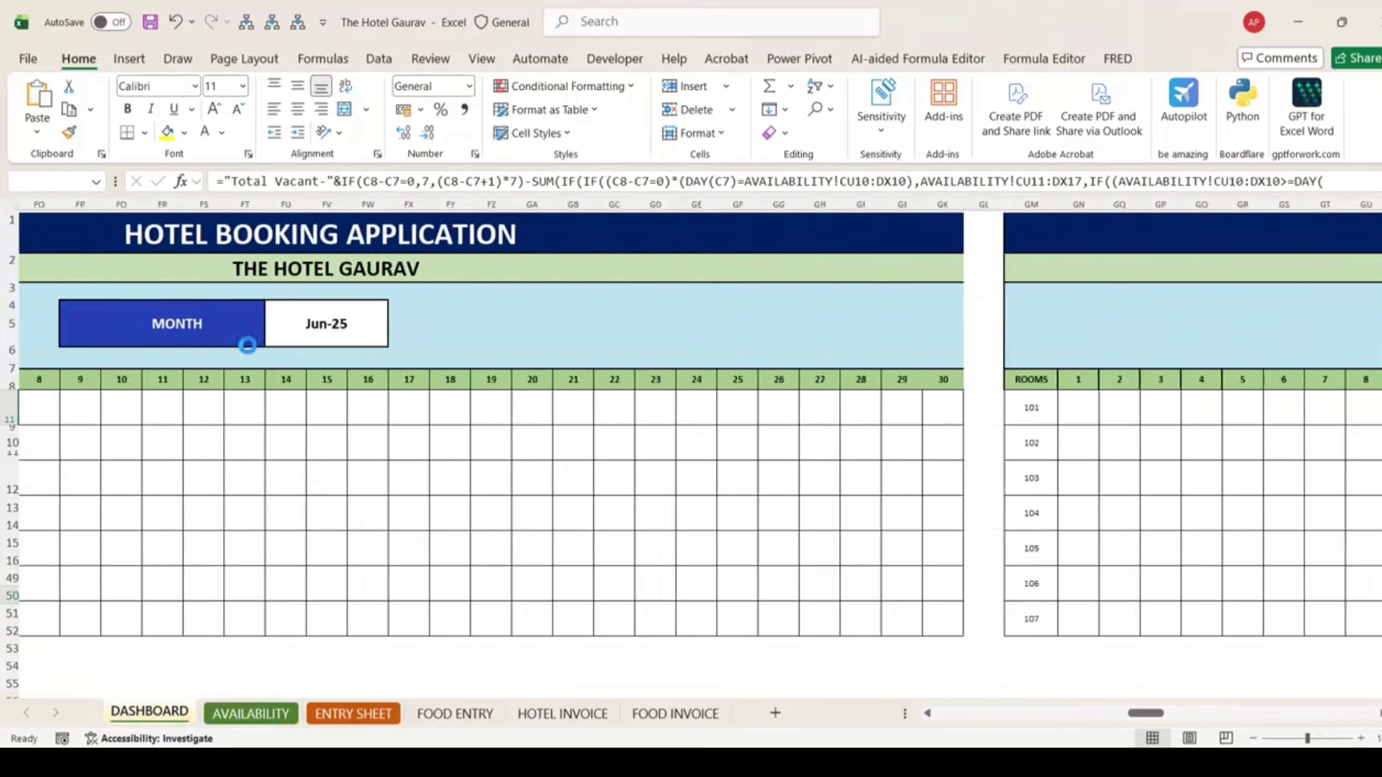
left_click(179, 711)
Step: Paste the copied "Total Vacant-" formula text into merged cell C10, between the JAN and JULY tiles
left_click(182, 419)
key("Up")
key("Up")
key("Up")
key("Up")
key("Down")
key("ctrl+v")
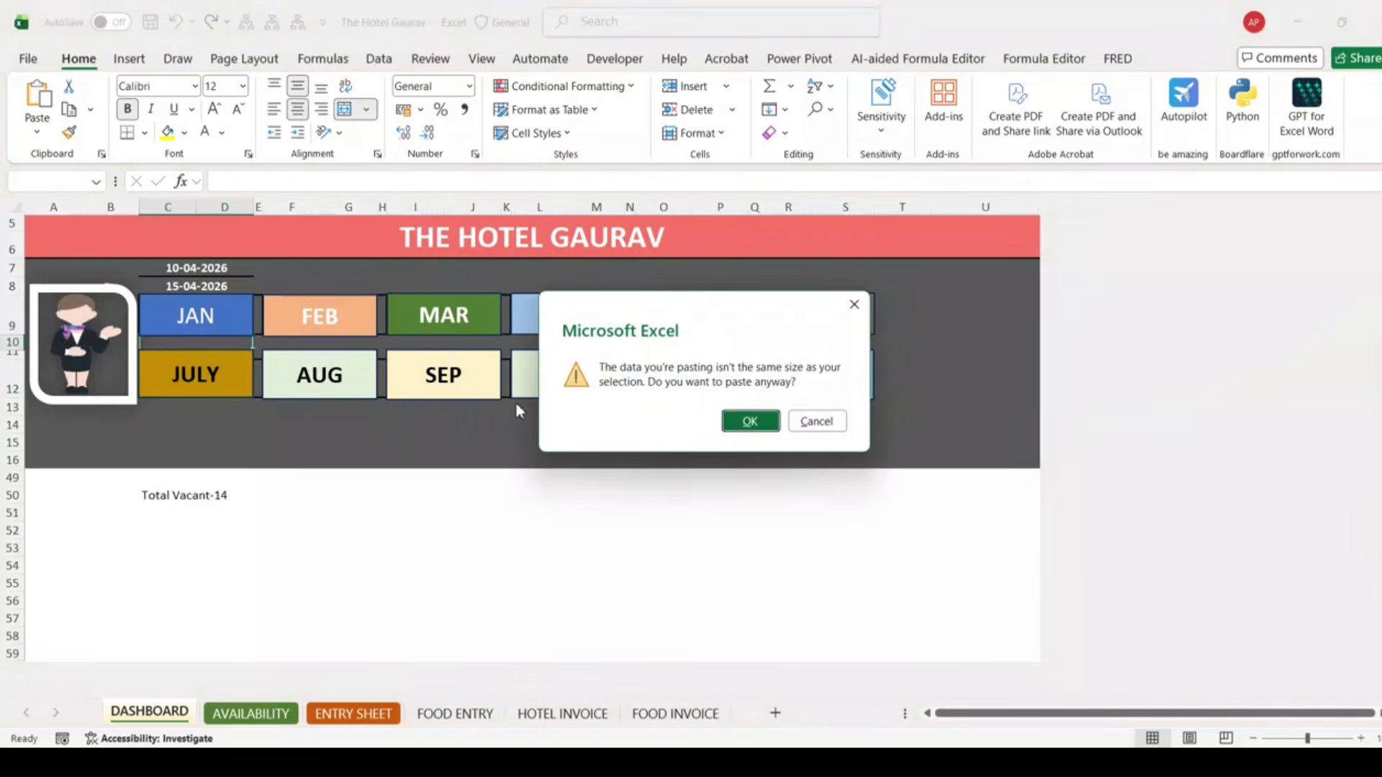
left_click(729, 426)
key("Return")
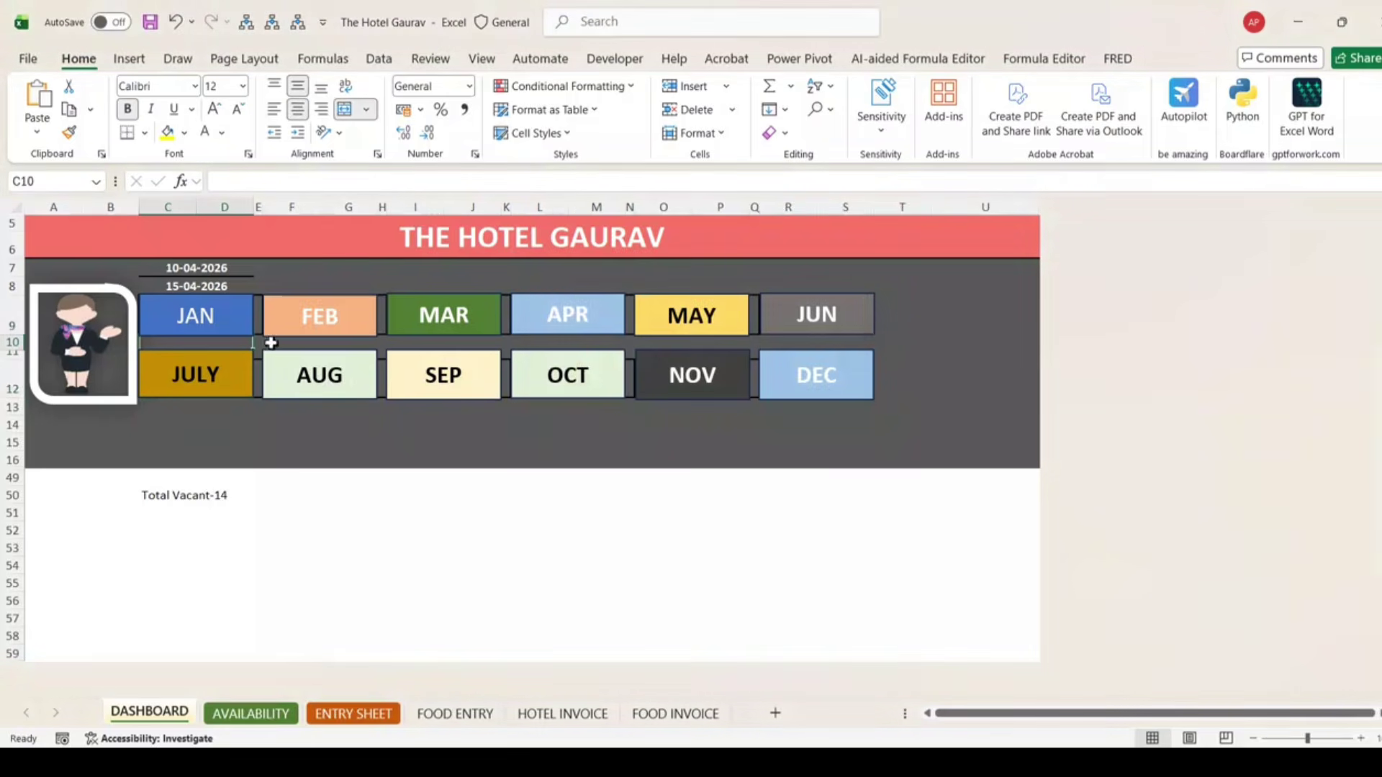
left_click(296, 182)
key("ctrl+v")
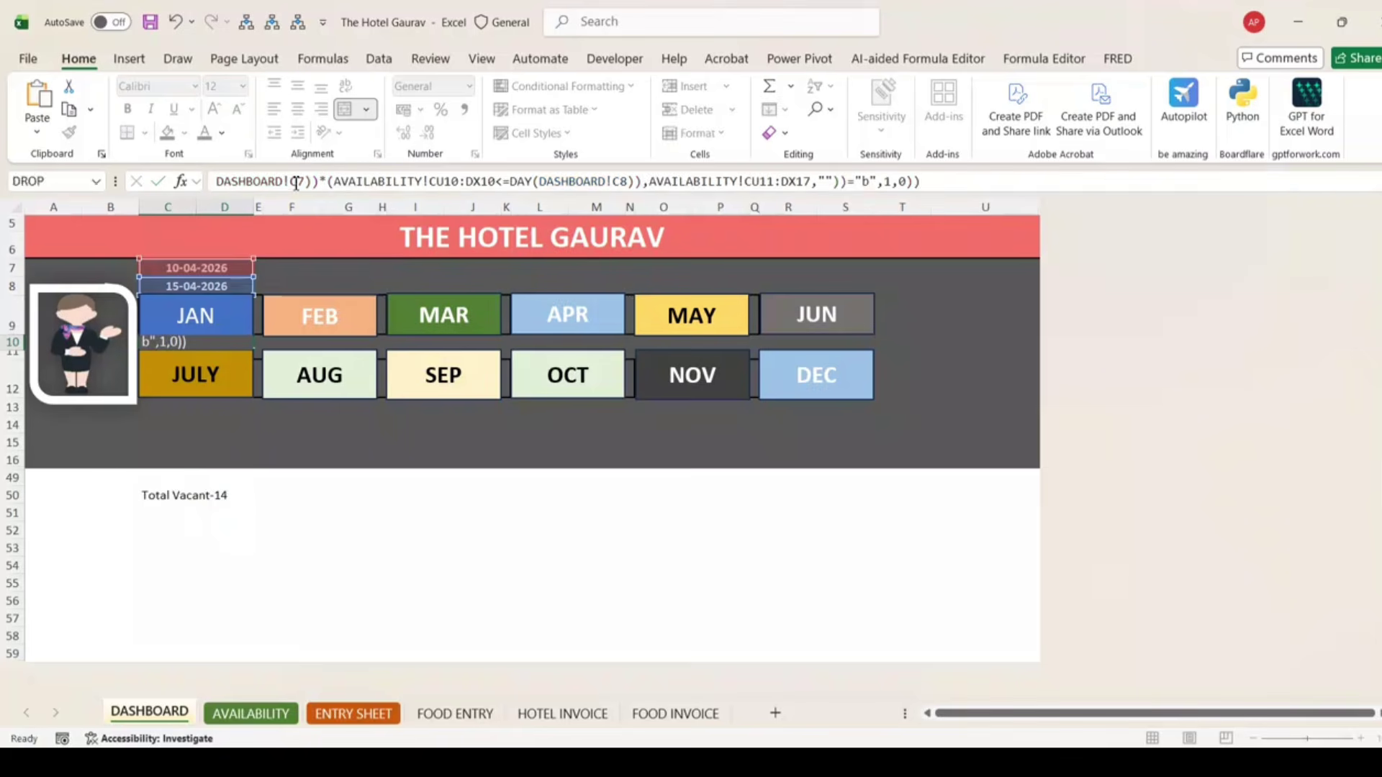
key("Return")
Step: Clear the original formula from C50
left_click(198, 512)
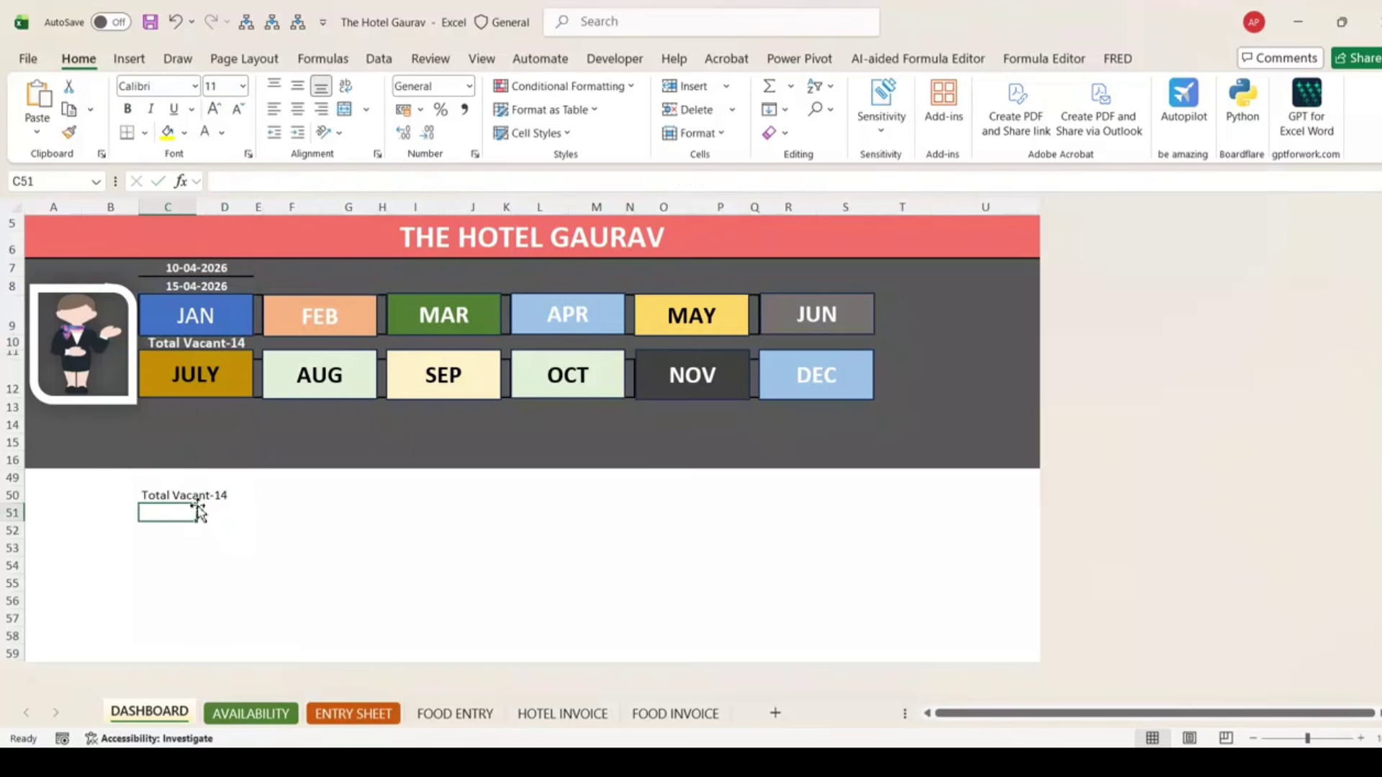
key("Up")
key("Delete")
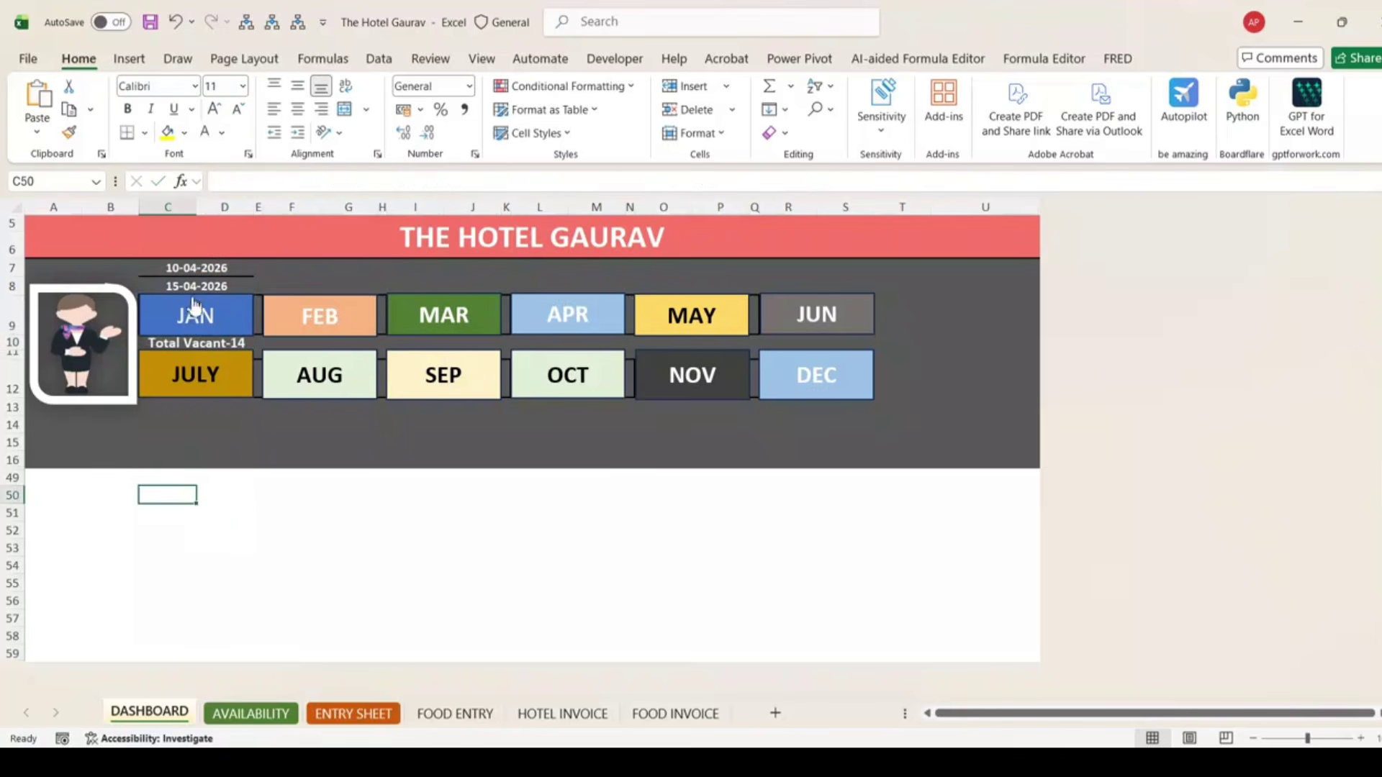